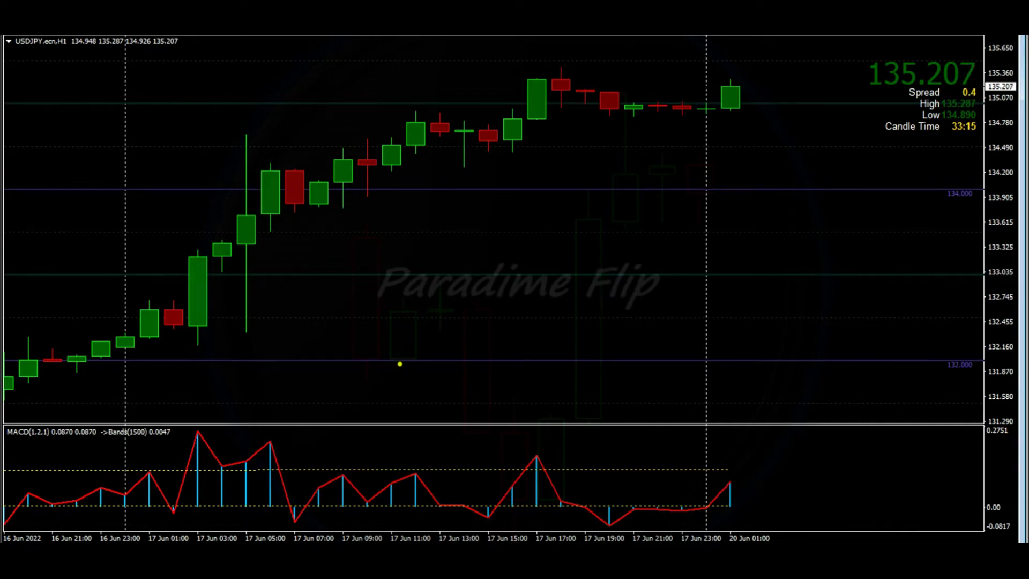
- Draw a vertical line from the 17 Jun 12:00 MACD peak to its candle plus a falling pullback curve, and undo both
mouse_move(415, 474)
left_mouse_down()
mouse_move(415, 111)
mouse_move(462, 160)
left_mouse_up()
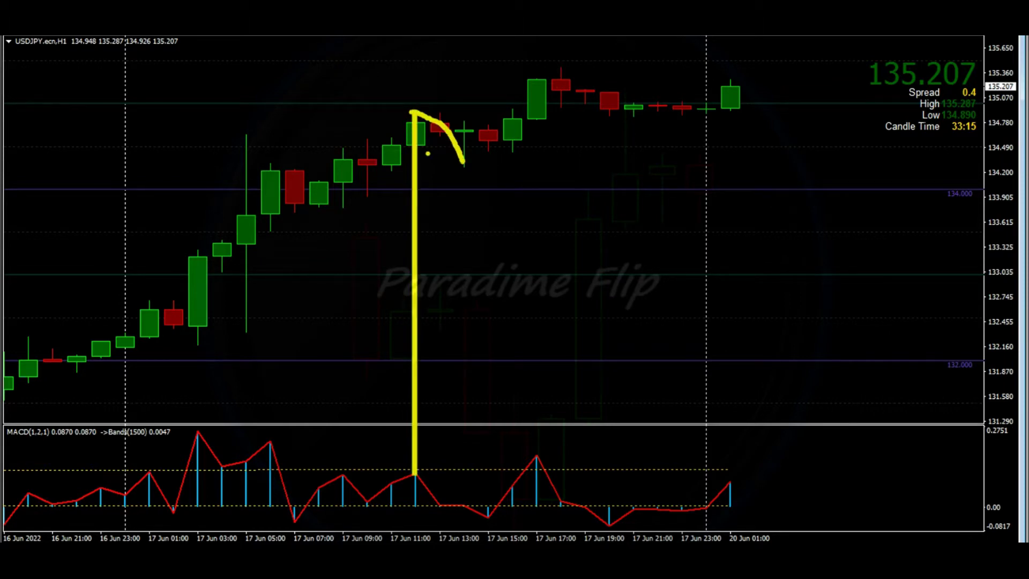
key("ctrl+z")
key("ctrl+z")
- Underline the 17 Jun 12:00 candle, mark the 14:00 wick, box the pullback zone and draw a falling line from the 12:00 high
mouse_move(414, 152)
left_mouse_down()
mouse_move(473, 155)
mouse_move(464, 153)
mouse_move(464, 133)
left_mouse_up()
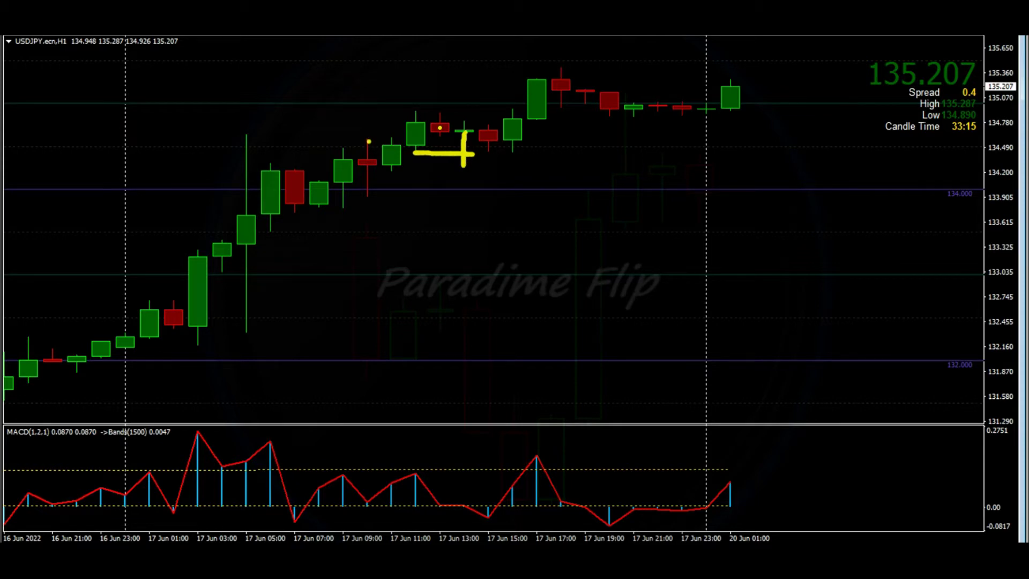
mouse_move(368, 137)
left_mouse_down()
mouse_move(368, 172)
mouse_move(428, 141)
mouse_move(493, 144)
left_mouse_up()
mouse_move(369, 169)
left_mouse_down()
mouse_move(493, 165)
mouse_move(493, 145)
left_mouse_up()
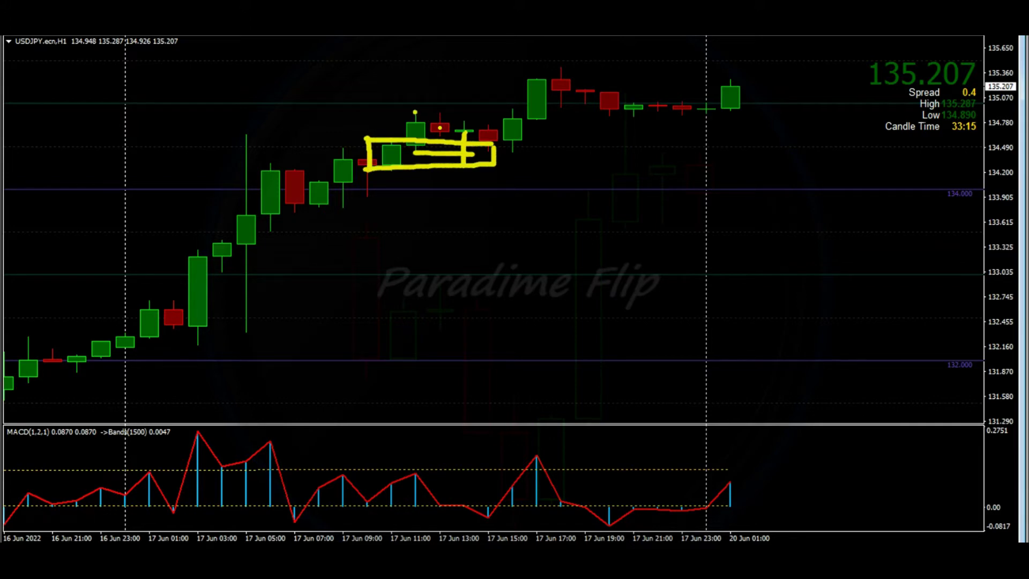
left_click_drag(411, 110, 489, 147)
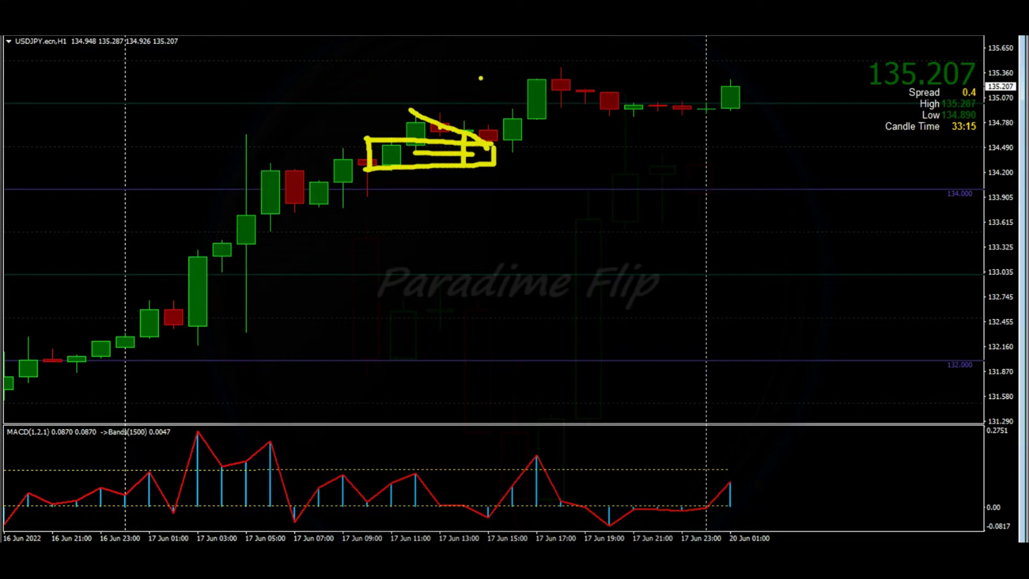
- Add pointer marks above the pullback candles, and undo them together with the box and the falling line
left_click_drag(478, 70, 460, 113)
left_click(440, 104)
left_click(470, 117)
key("ctrl+z")
key("ctrl+z")
key("ctrl+z")
key("ctrl+z")
key("ctrl+z")
key("ctrl+z")
key("ctrl+z")
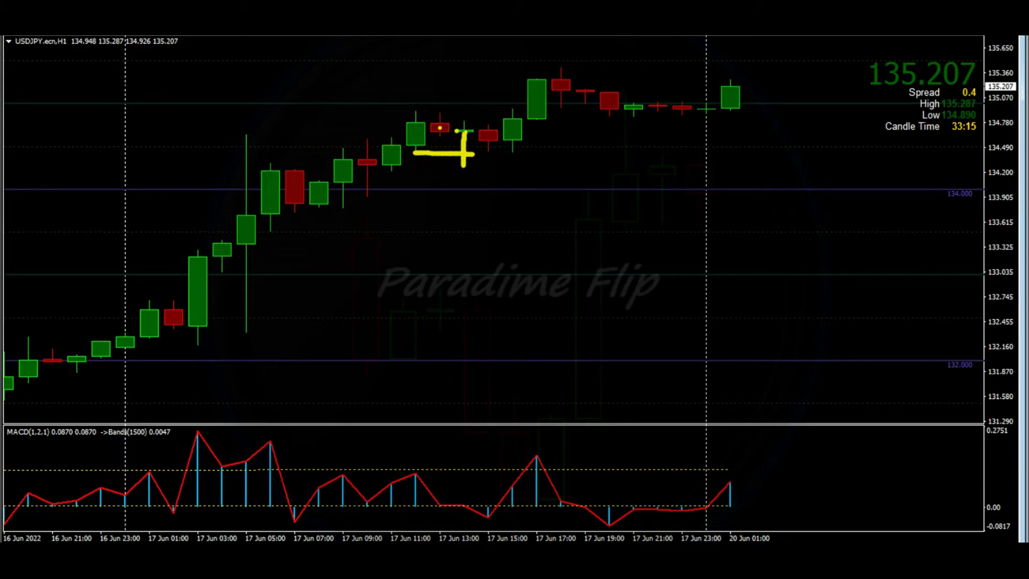
- Replace the vertical wick stroke with a V-shaped path from the 12:00 high to the 17:00 high, and clear the annotations
key("ctrl+z")
mouse_move(423, 109)
left_mouse_down()
mouse_move(465, 145)
mouse_move(538, 85)
left_mouse_up()
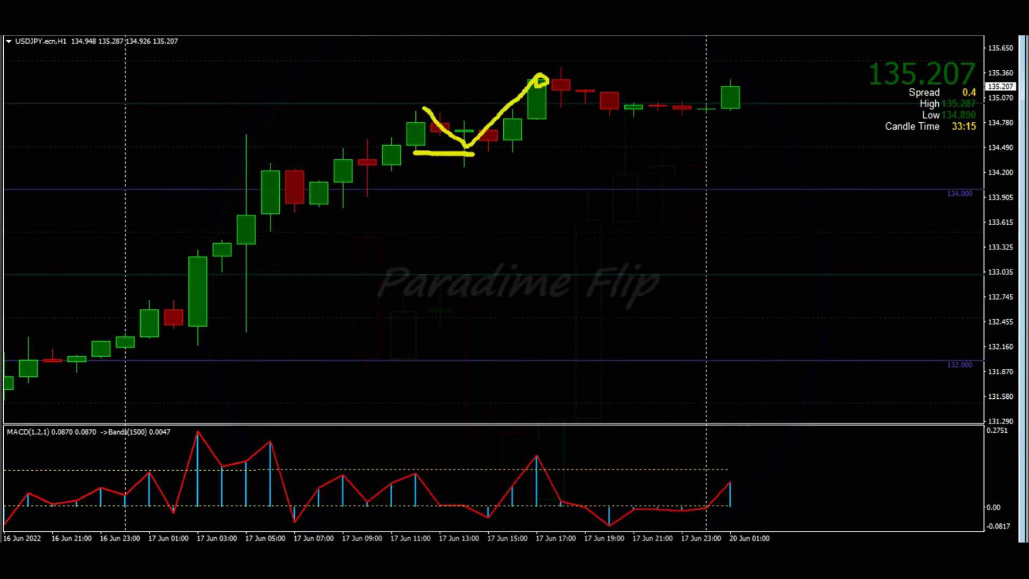
key("e")
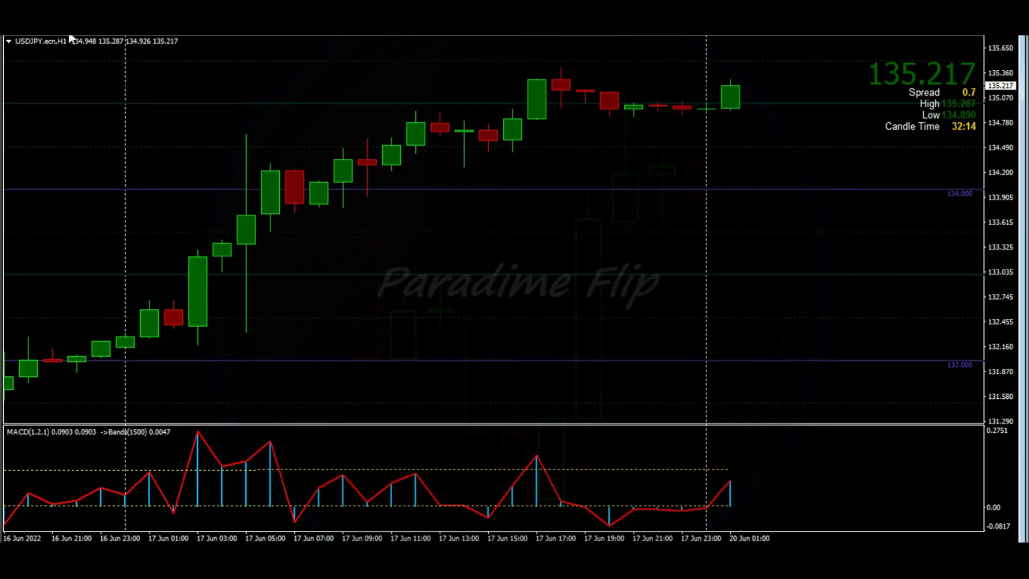
- Draw a Fibonacci retracement from the 17 Jun 14:00 low to the 12:00 high
left_click(87, 38)
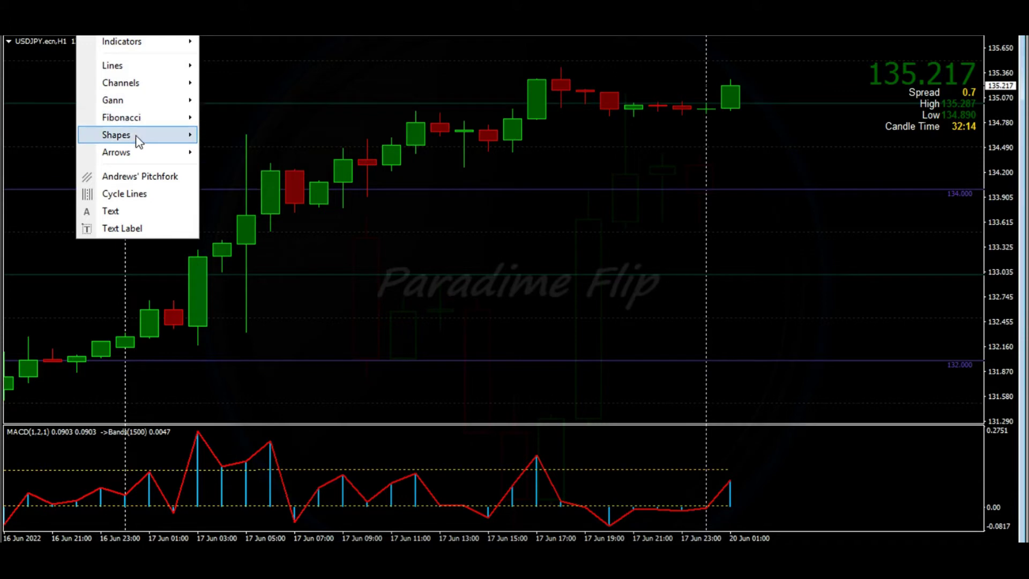
mouse_move(144, 118)
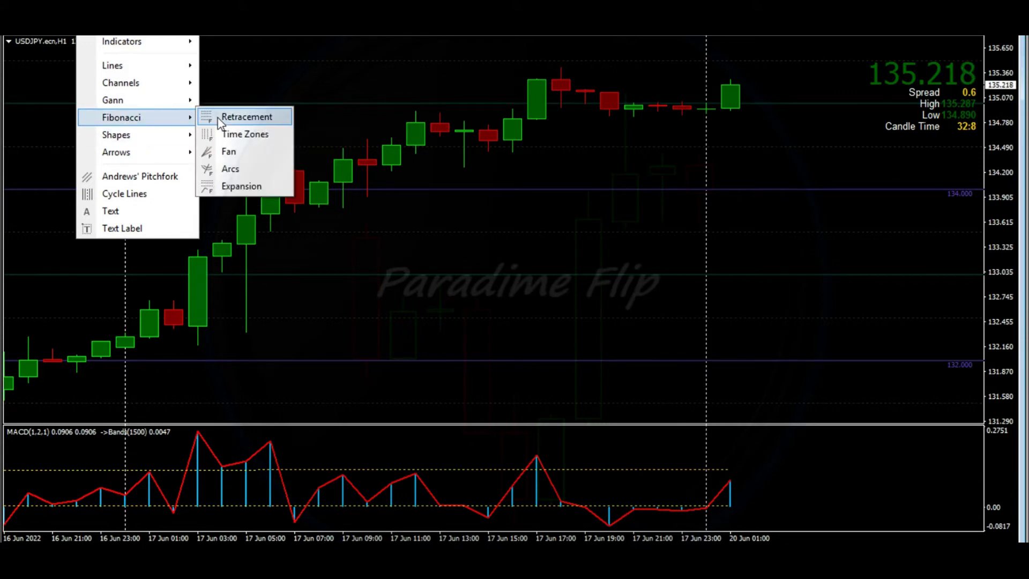
left_click(219, 117)
left_click_drag(471, 166, 415, 111)
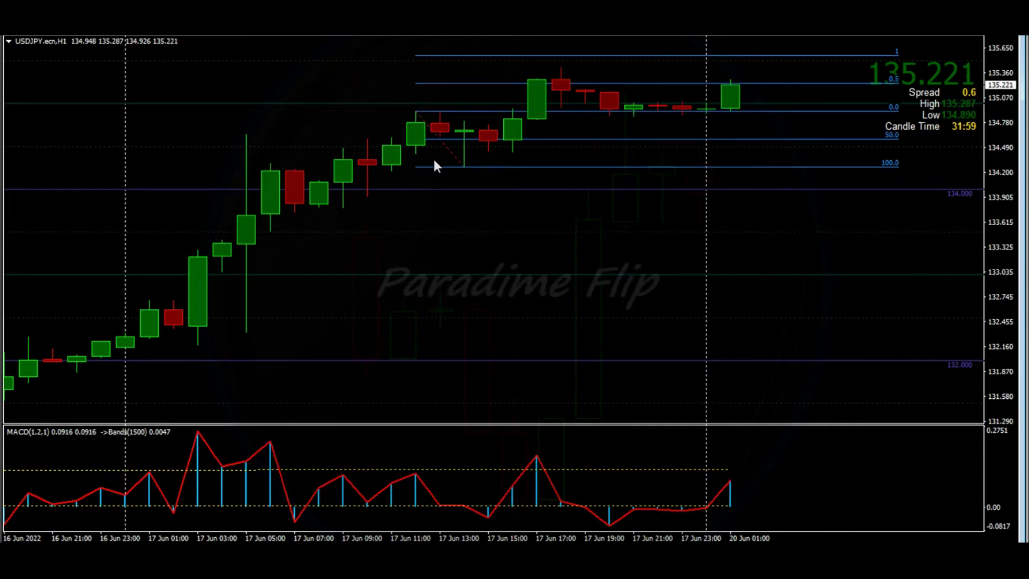
- Highlight the 0.5 and 1 Fibonacci levels above the high, and trace the rally from the circled 14:00 low
left_click_drag(529, 56, 574, 56)
left_click_drag(519, 82, 583, 83)
left_click_drag(514, 83, 573, 84)
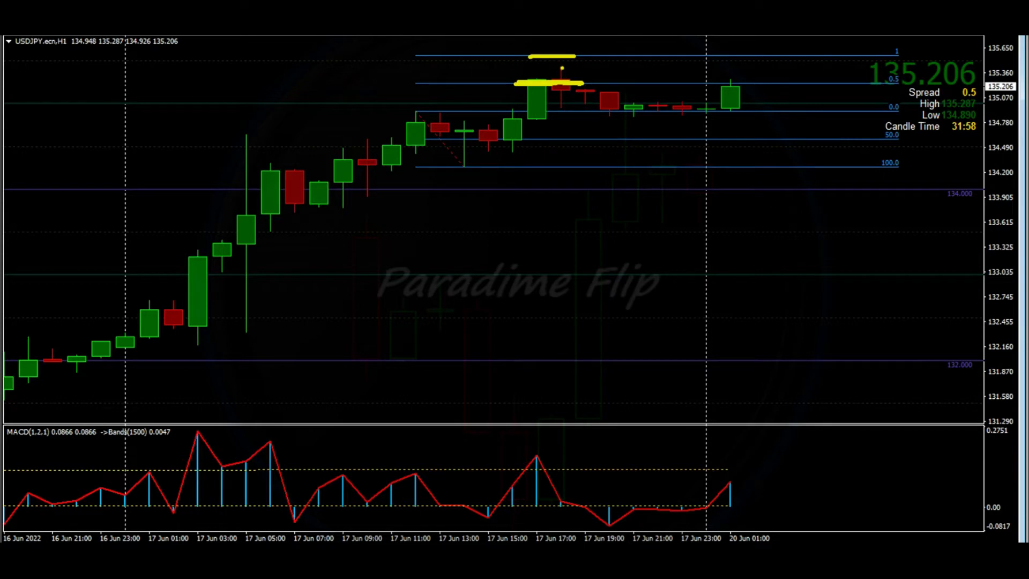
left_click(560, 66)
mouse_move(463, 158)
left_mouse_down()
mouse_move(463, 149)
mouse_move(478, 168)
mouse_move(453, 172)
mouse_move(455, 152)
mouse_move(471, 154)
mouse_move(533, 76)
left_mouse_up()
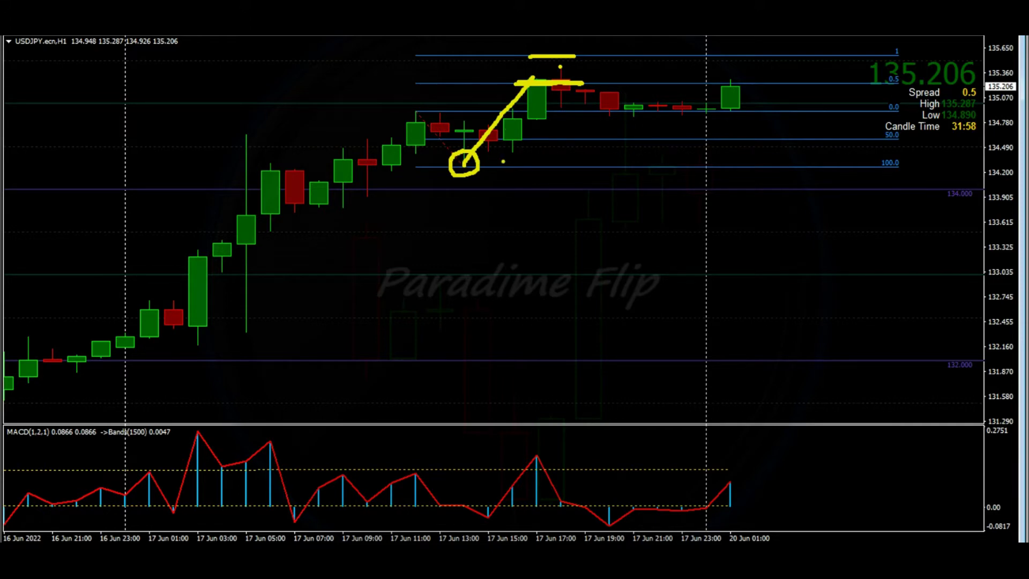
- Undo the highlight strokes and delete the Fibonacci retracement from the chart
key("ctrl+z")
key("ctrl+z")
key("ctrl+z")
key("ctrl+z")
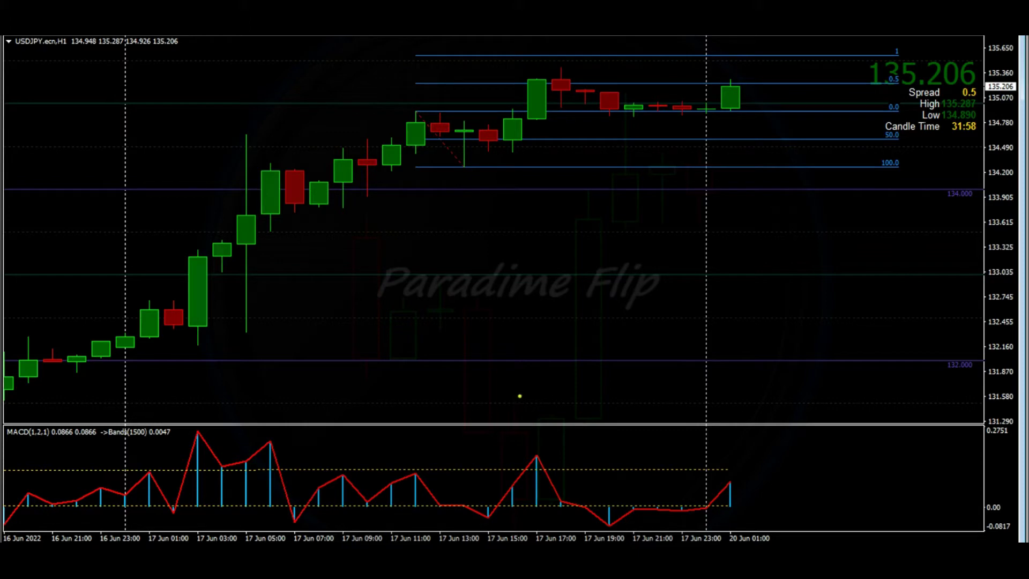
right_click(464, 171)
left_click(500, 222)
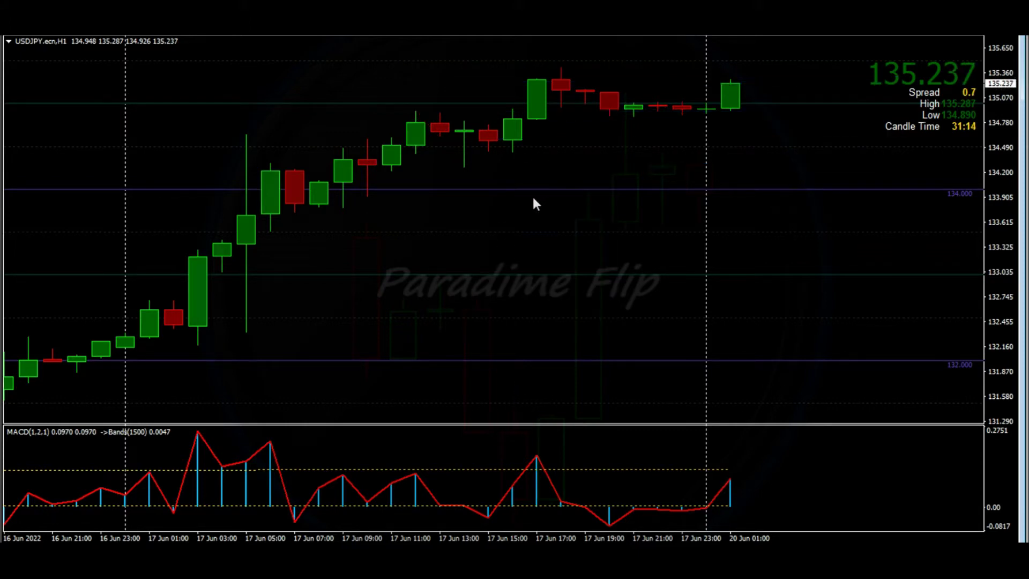
- Connect the 17 Jun 17:00 MACD peak to its candle, extend the 12:00 high as a horizontal line, and trace the pullback and bounce
left_click_drag(540, 459, 539, 117)
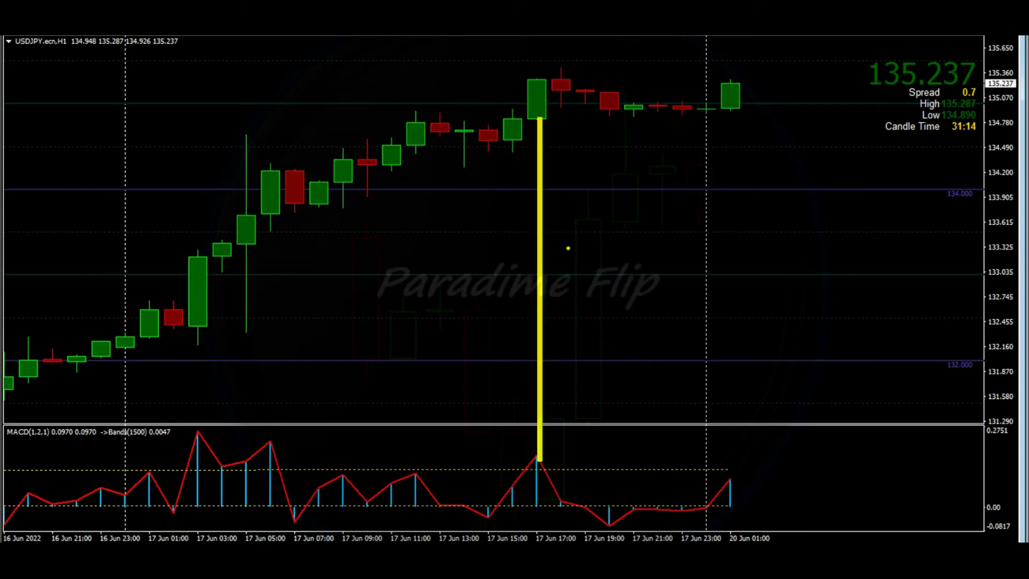
mouse_move(412, 111)
left_mouse_down()
mouse_move(804, 113)
mouse_move(788, 111)
left_mouse_up()
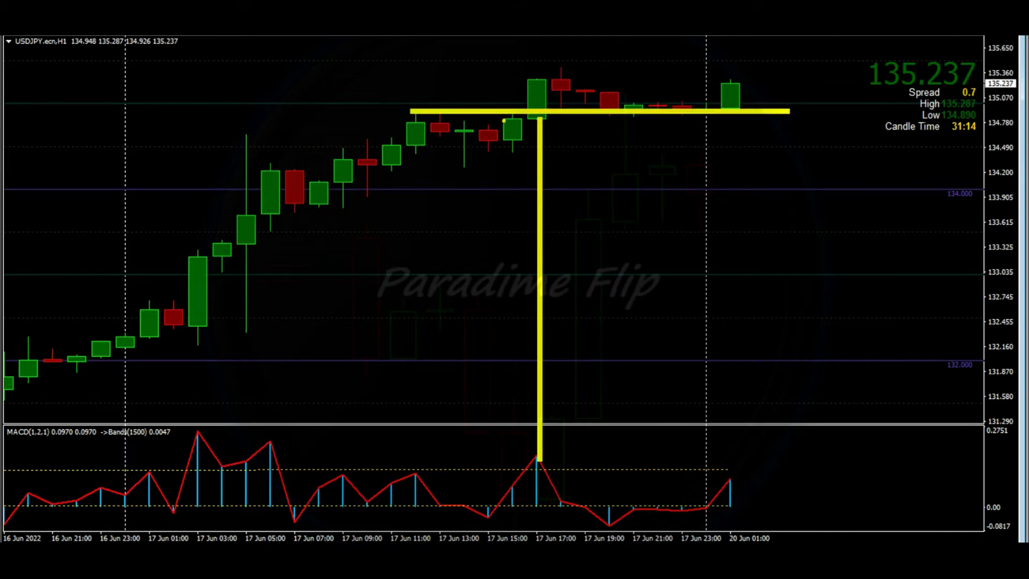
left_click_drag(533, 124, 580, 127)
left_click_drag(534, 73, 622, 110)
left_click_drag(732, 110, 734, 78)
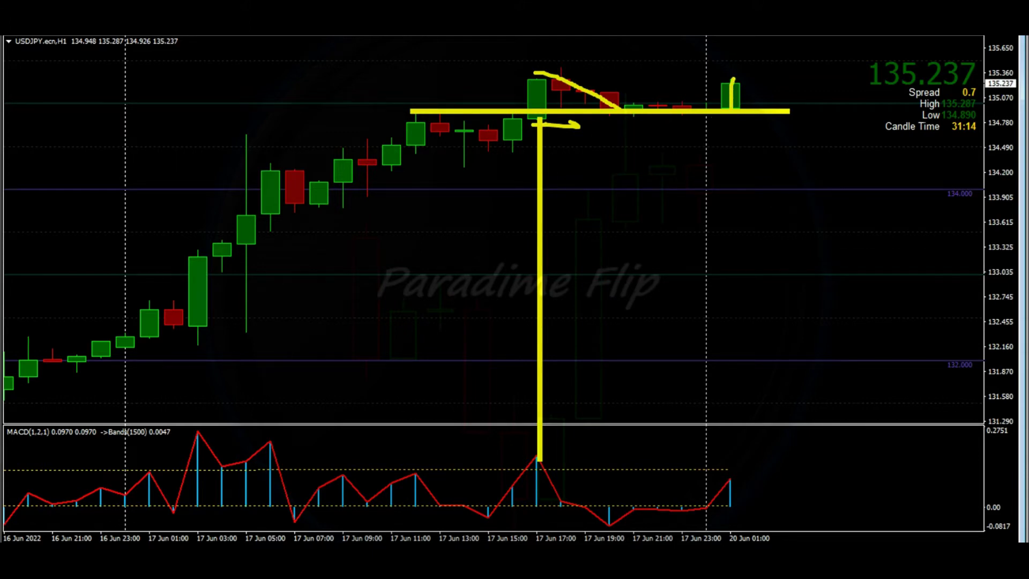
- Mark the 17:00 candle's base and the following high, draw a horizontal line toward the newest candle, and clear all annotations
mouse_move(543, 117)
left_mouse_down()
mouse_move(696, 115)
mouse_move(698, 135)
mouse_move(568, 136)
left_mouse_up()
left_click(558, 64)
left_click_drag(564, 88, 777, 88)
key("Escape")
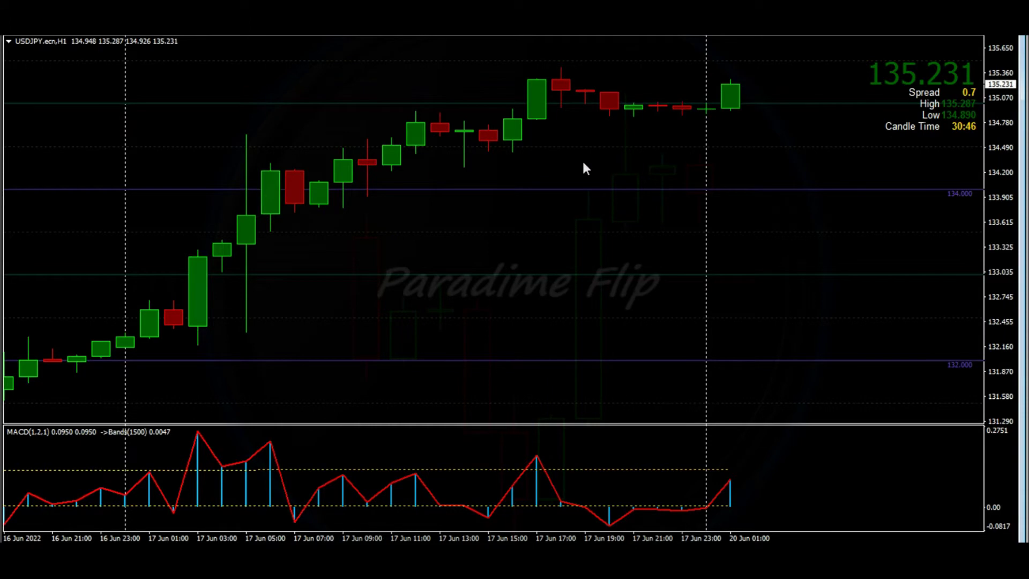
- Switch the chart to the 5-minute timeframe and zoom out to show the latest candles from 17 Jun to 20 Jun 01:25
right_click(584, 162)
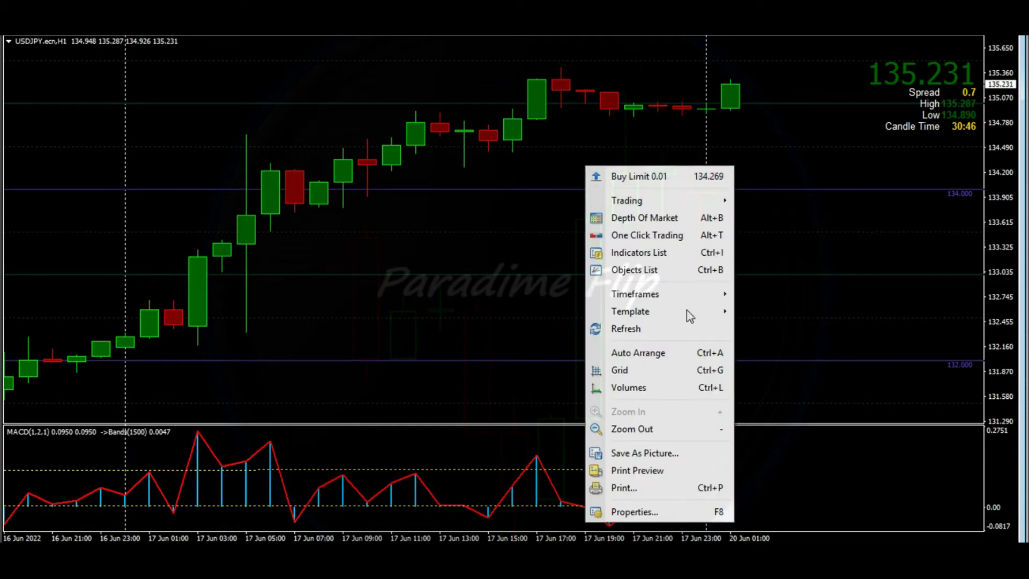
mouse_move(689, 303)
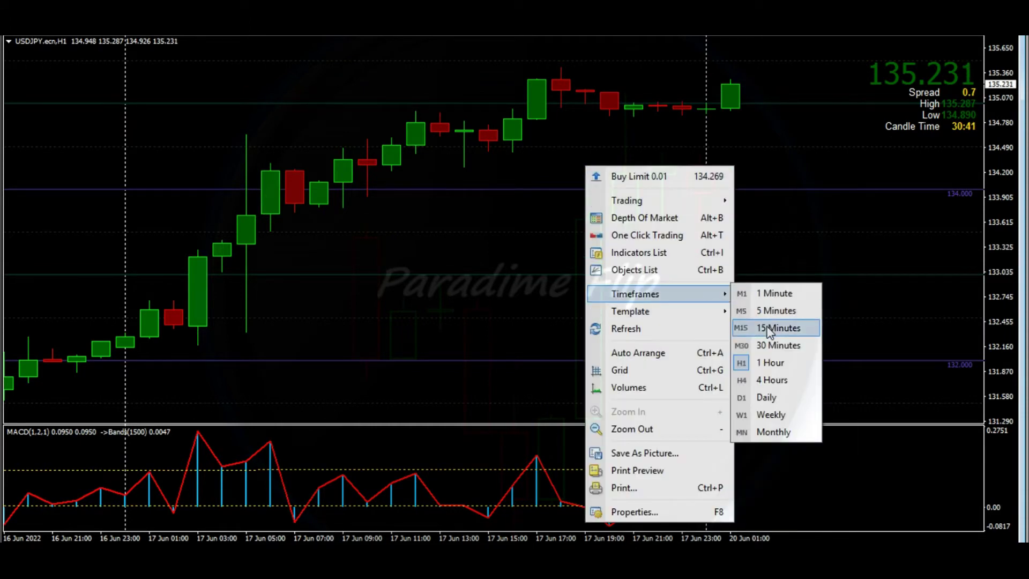
left_click(787, 309)
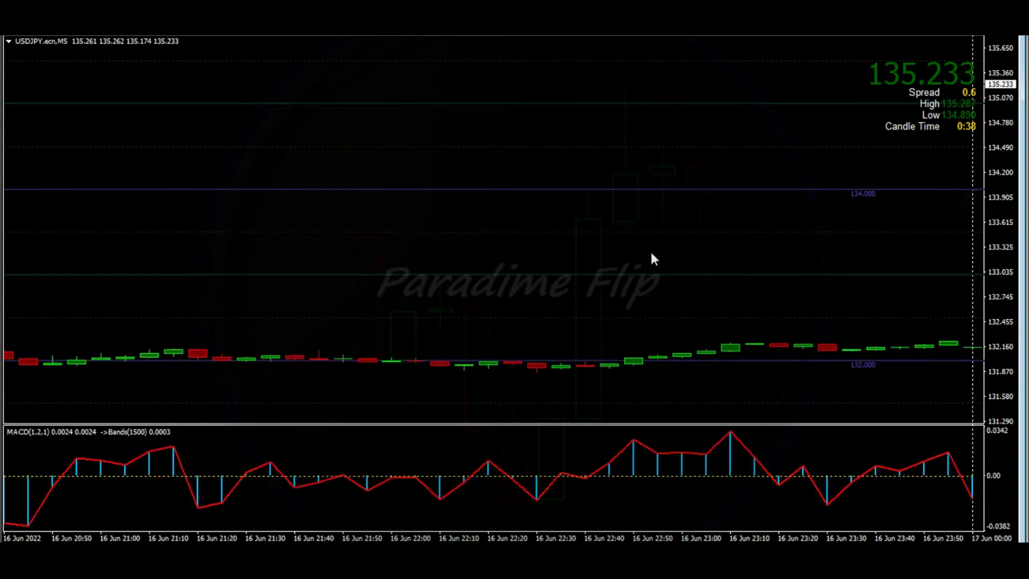
scroll(783, 284, "down", 15)
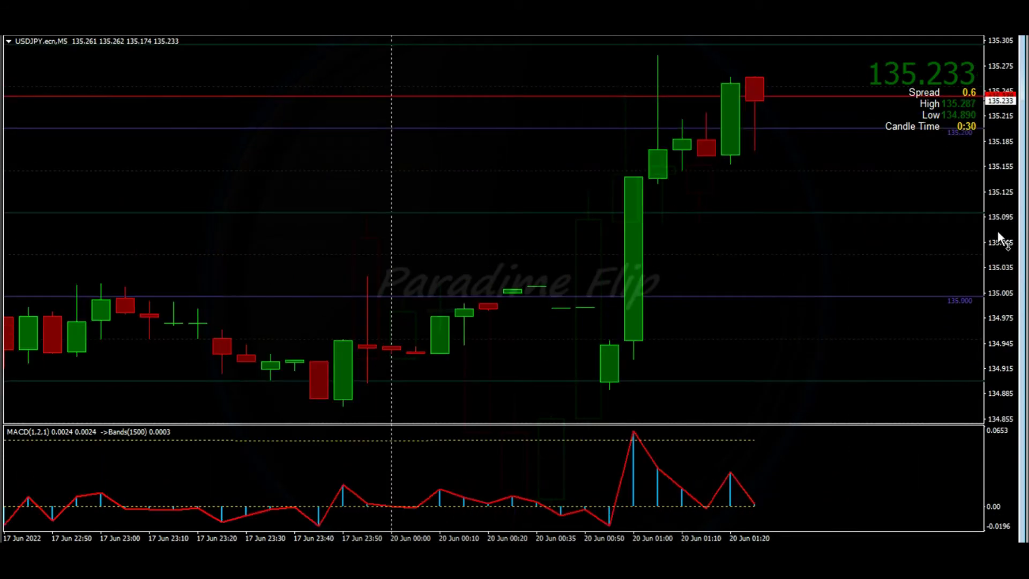
left_click_drag(997, 230, 995, 249)
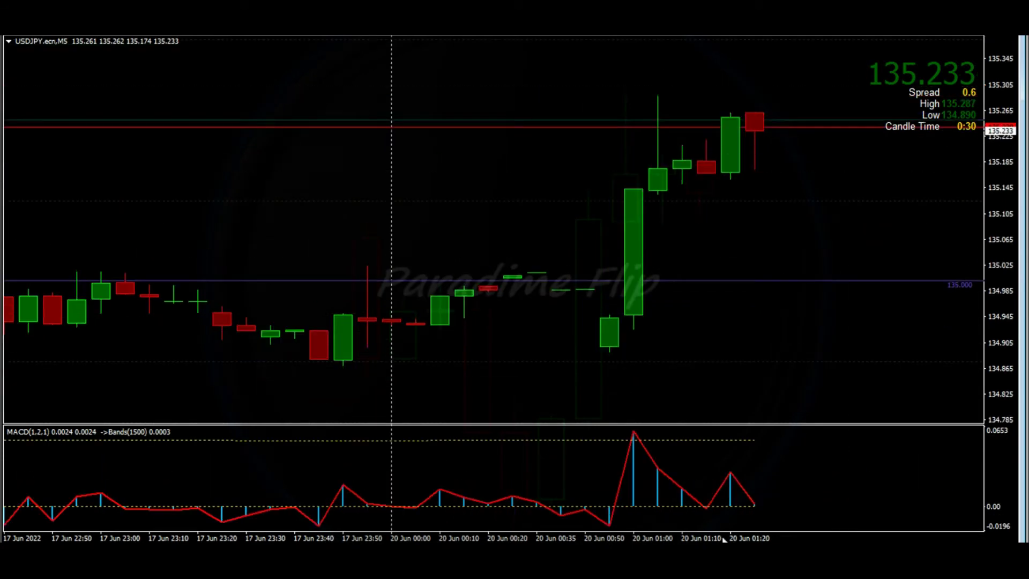
left_click_drag(718, 539, 647, 497)
left_click_drag(646, 540, 630, 507)
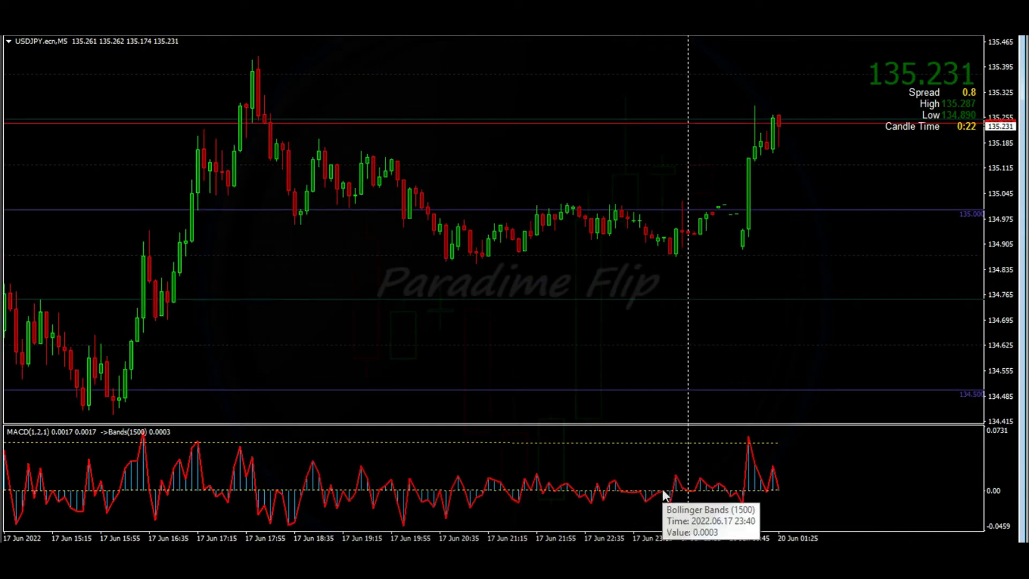
- Sketch a projected zigzag with horizontal levels from the 20 Jun spike high, mark the low before the rally, and clear the drawings
mouse_move(701, 479)
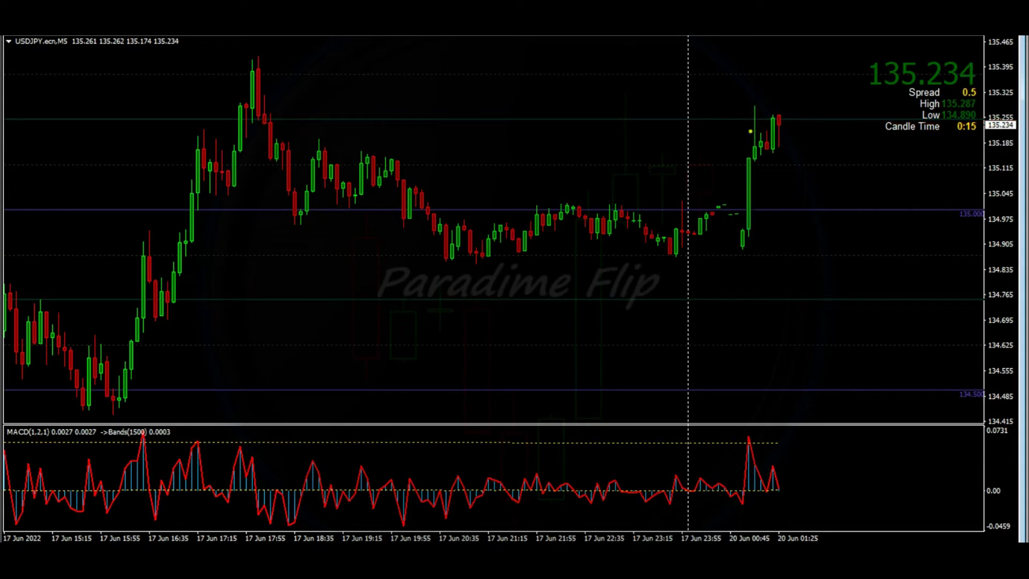
mouse_move(754, 107)
left_mouse_down()
mouse_move(760, 160)
mouse_move(774, 131)
mouse_move(798, 177)
mouse_move(829, 165)
mouse_move(814, 143)
mouse_move(838, 142)
left_mouse_up()
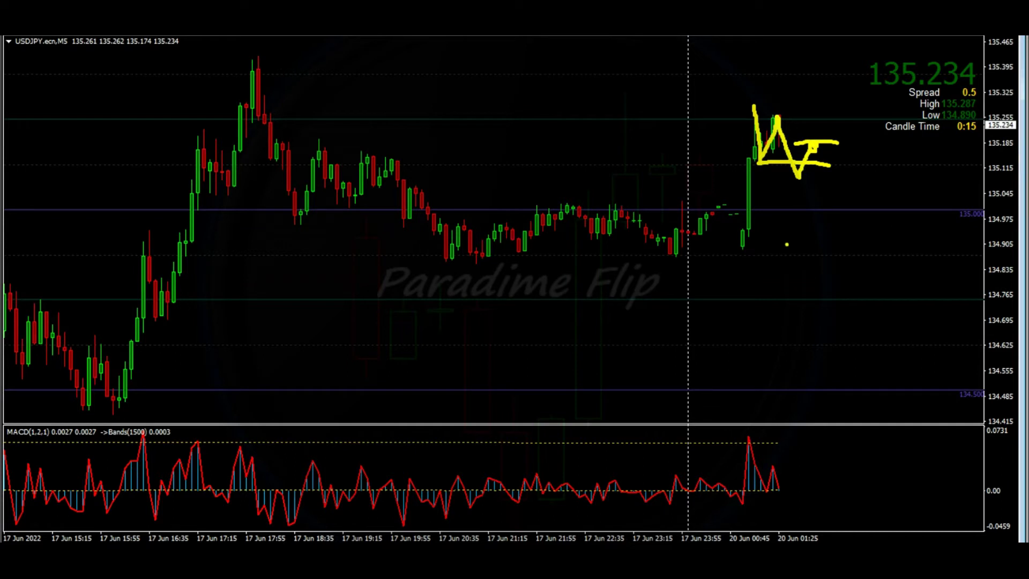
left_click_drag(738, 250, 769, 249)
key("Escape")
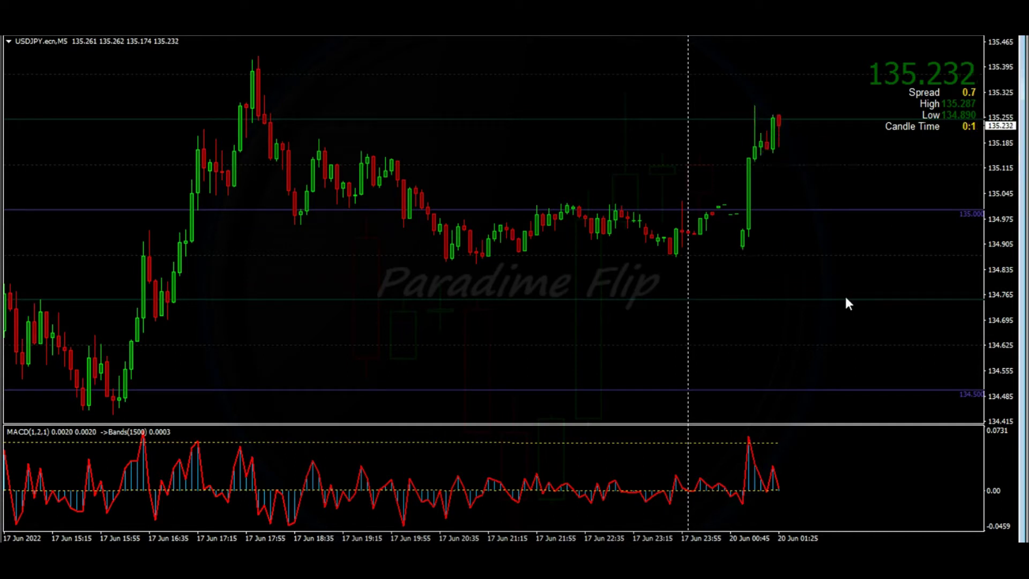
- Sketch the 20 Jun pullback and a projected rally through a horizontal line at the 17 Jun high, with a target line above
left_click_drag(995, 216, 998, 234)
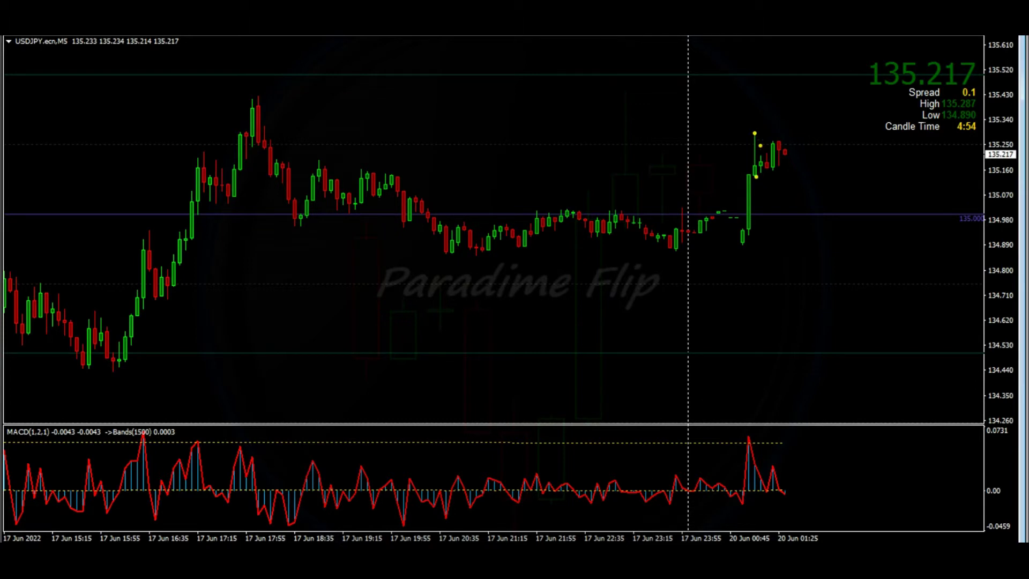
mouse_move(754, 133)
left_mouse_down()
mouse_move(760, 178)
mouse_move(775, 145)
mouse_move(770, 155)
mouse_move(808, 155)
left_mouse_up()
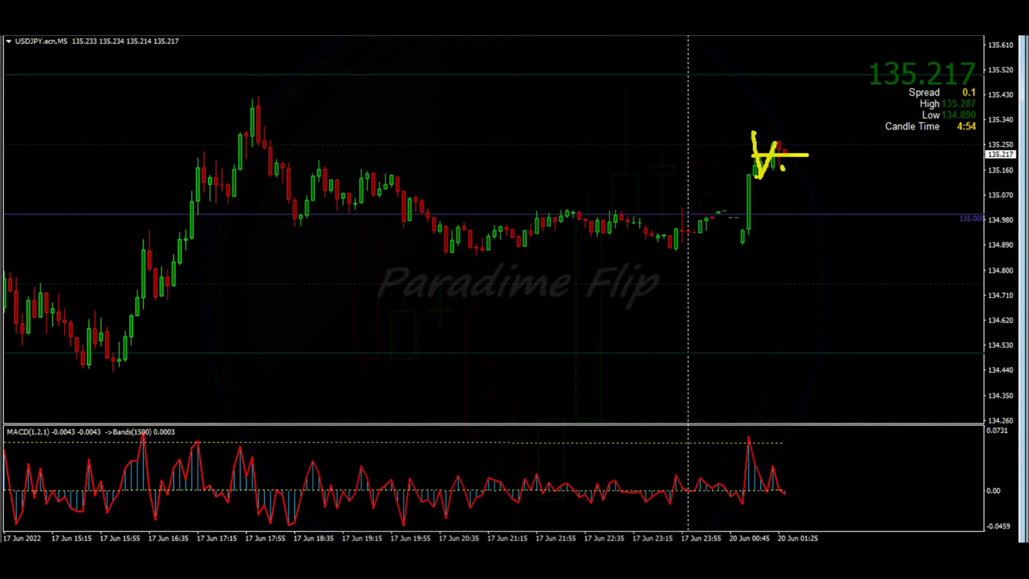
left_click_drag(752, 131, 751, 132)
left_click_drag(257, 95, 861, 95)
left_click_drag(783, 149, 804, 76)
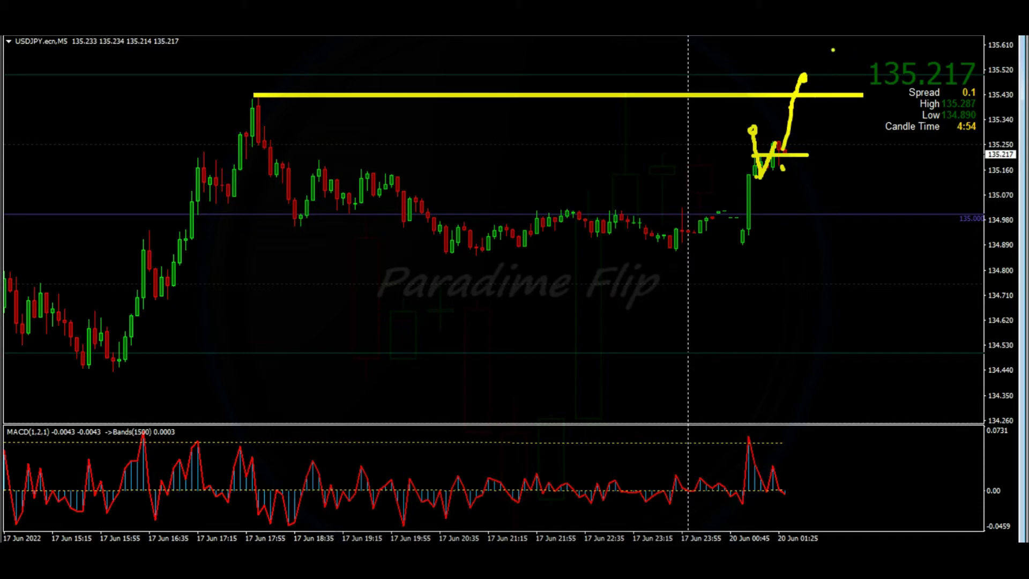
left_click_drag(762, 45, 838, 41)
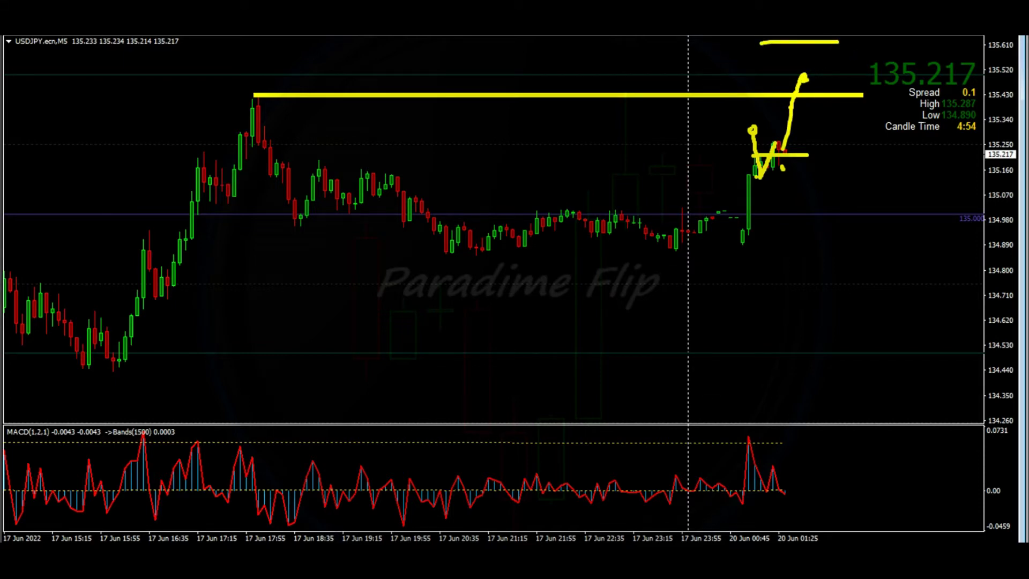
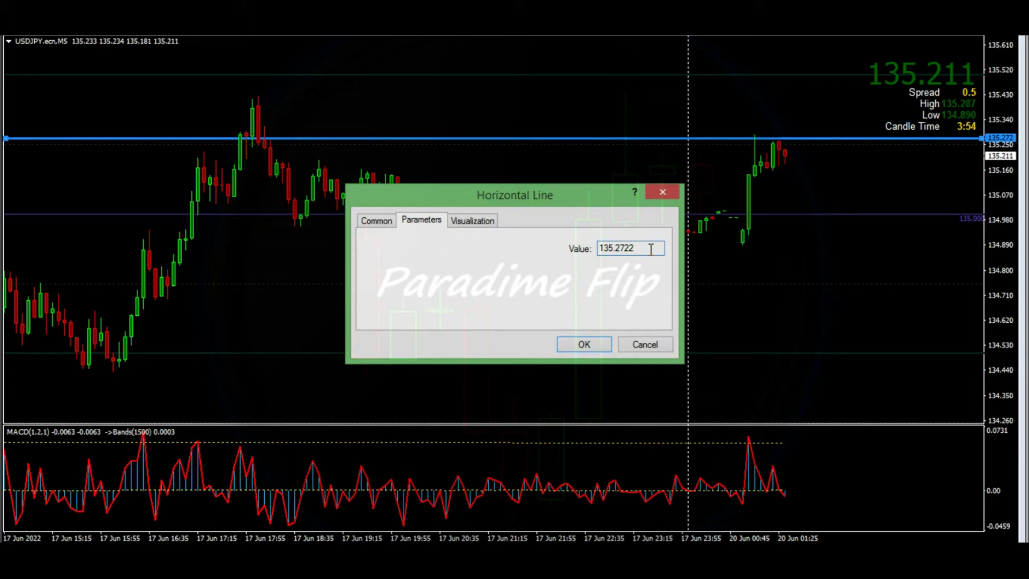
key("BackSpace")
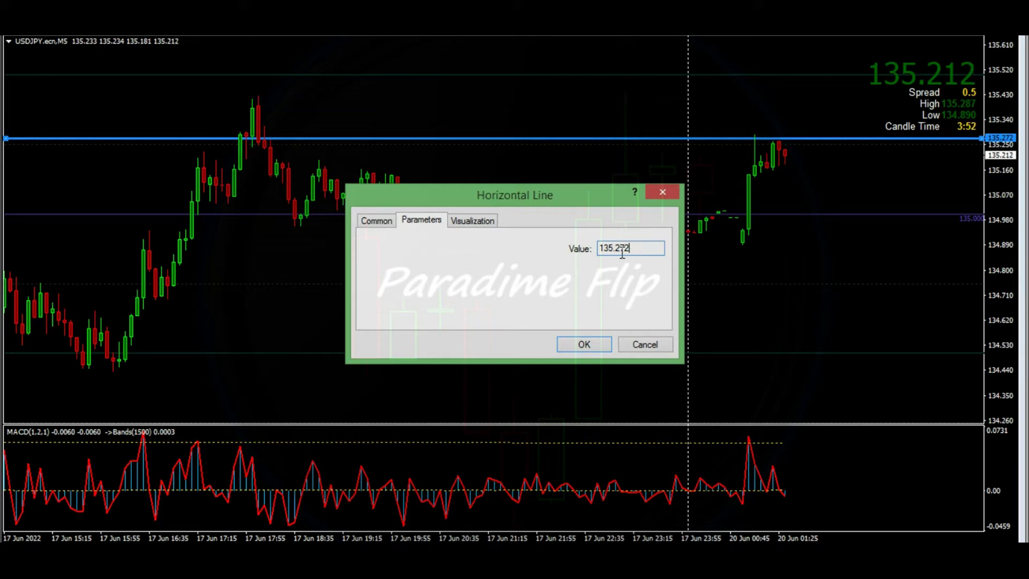
- Trim the horizontal line's value to 135.272, copy it, and close the line's properties without applying the change
double_click(615, 248)
key("ctrl+c")
right_click(616, 251)
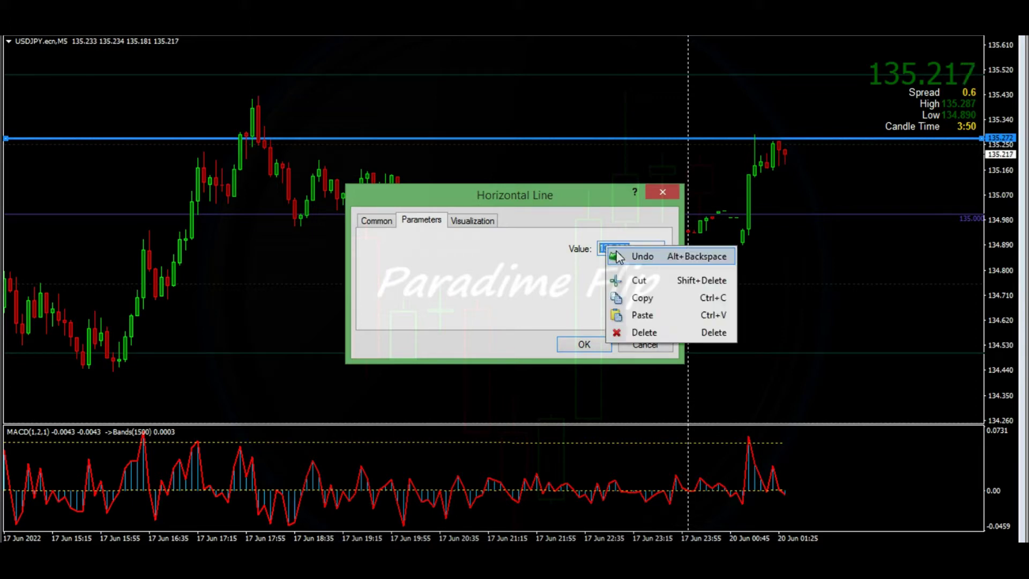
left_click(642, 297)
left_click(667, 195)
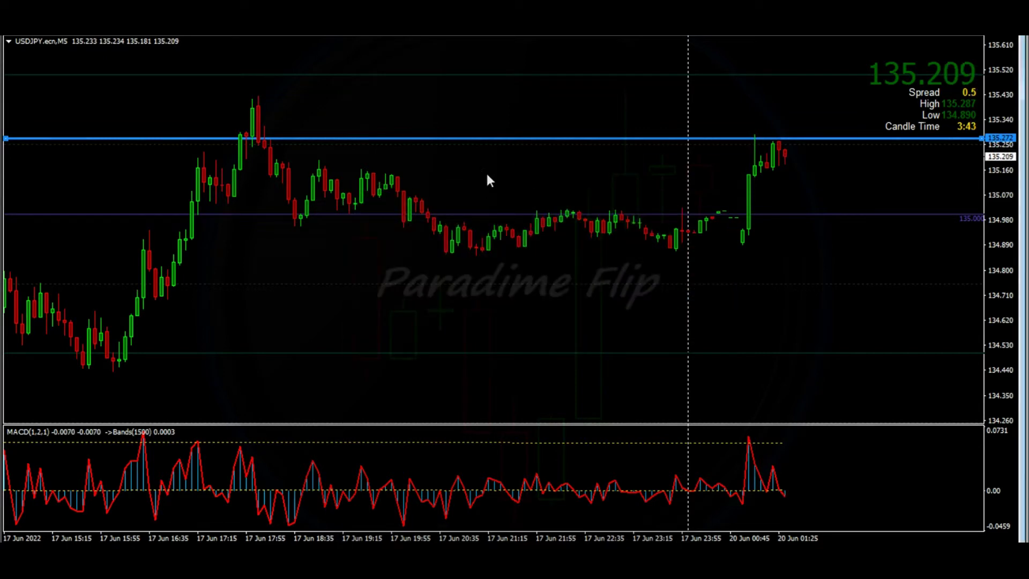
- Open a new USDJPY order and configure it as a pending Buy Stop order
right_click(387, 138)
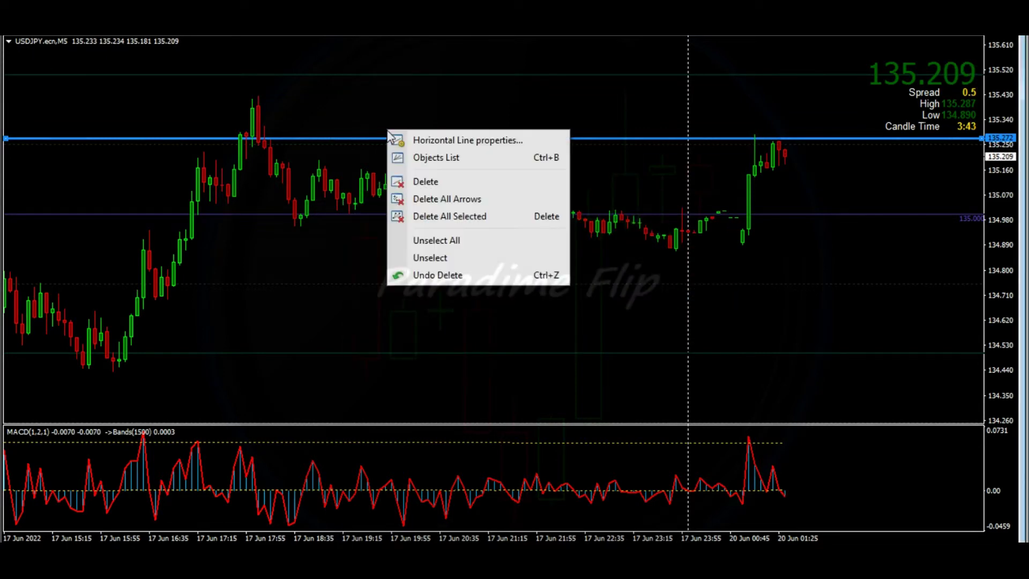
right_click(423, 106)
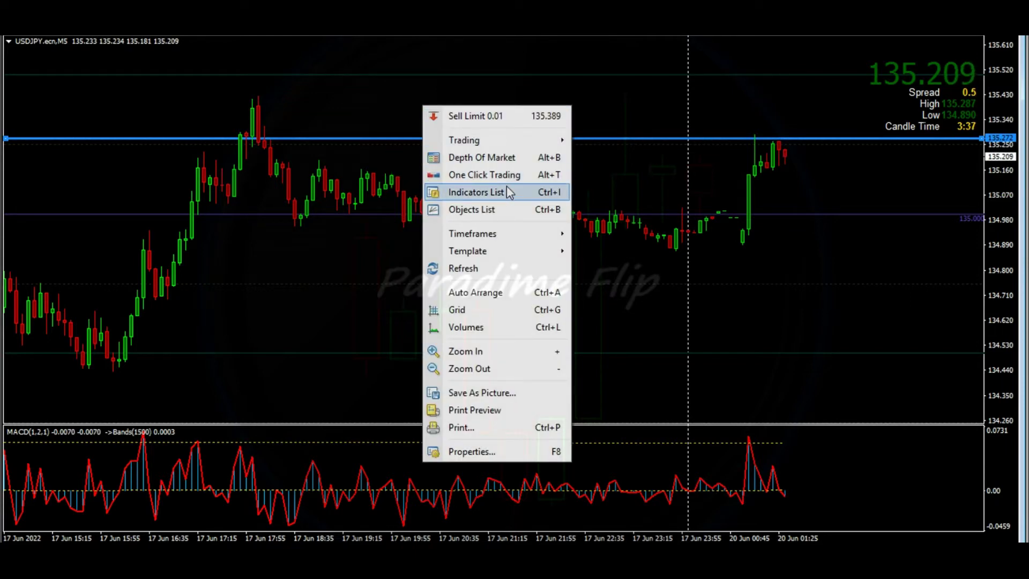
mouse_move(530, 141)
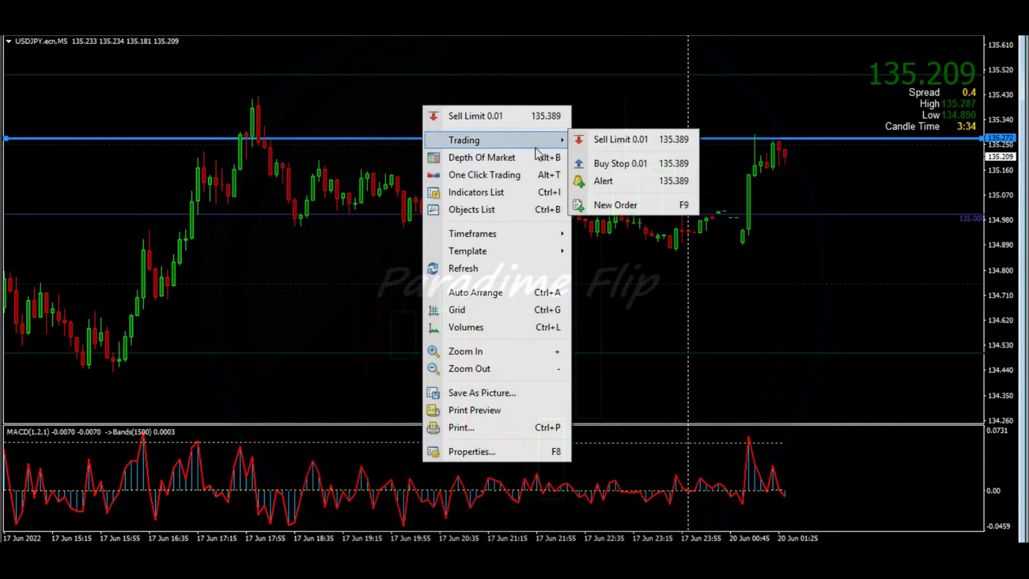
left_click(616, 204)
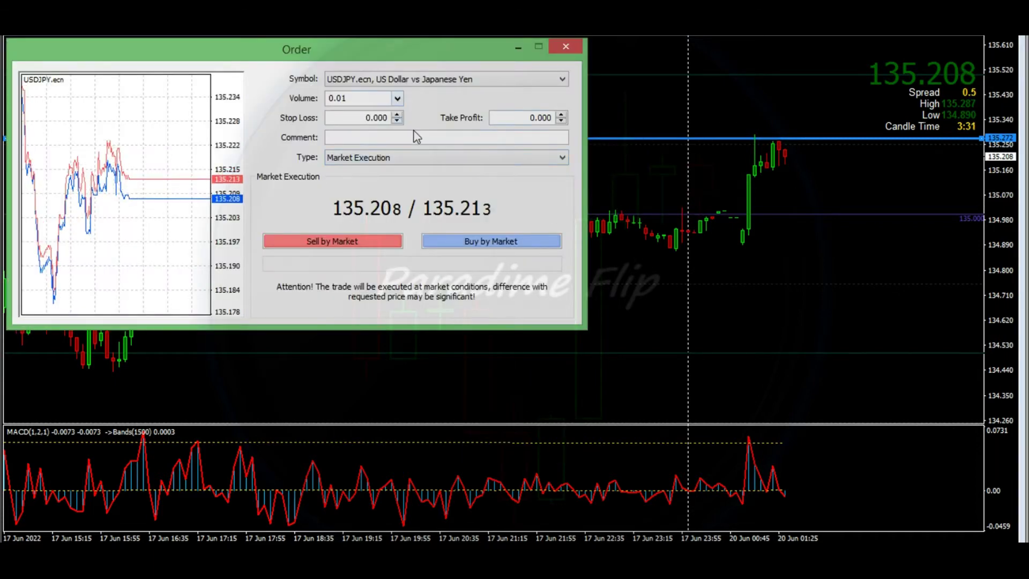
left_click(552, 159)
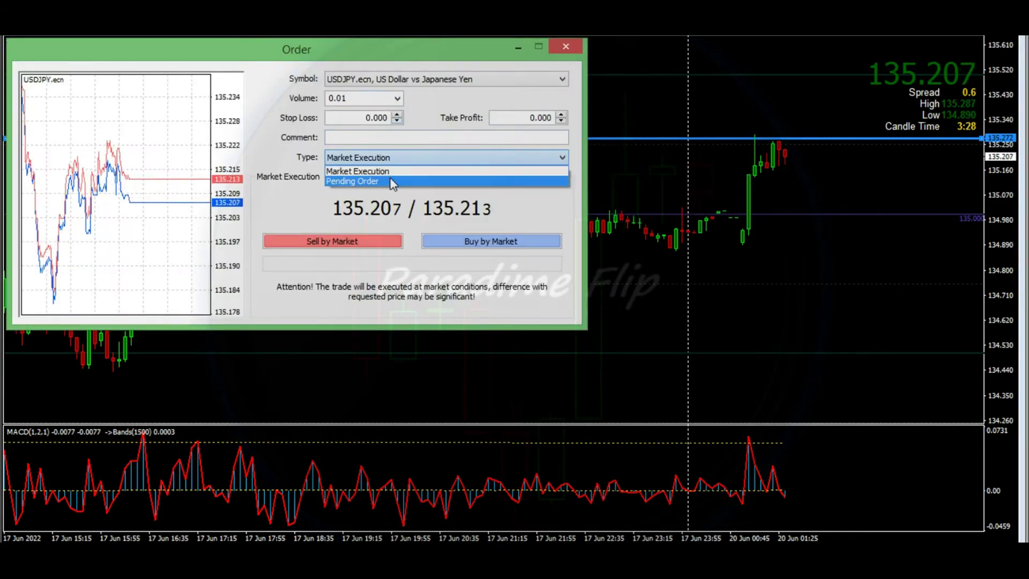
left_click(456, 181)
left_click(426, 198)
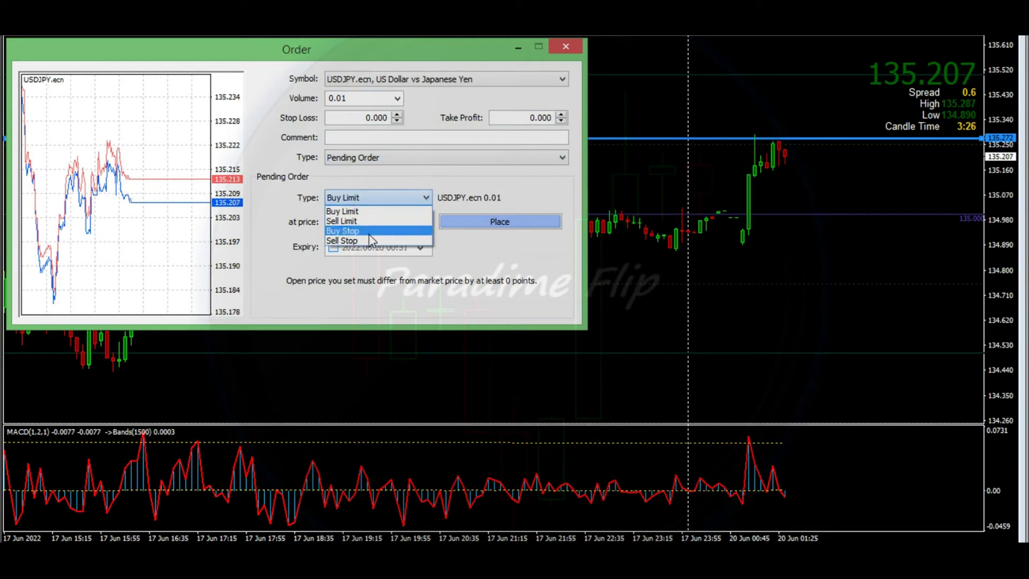
left_click(343, 230)
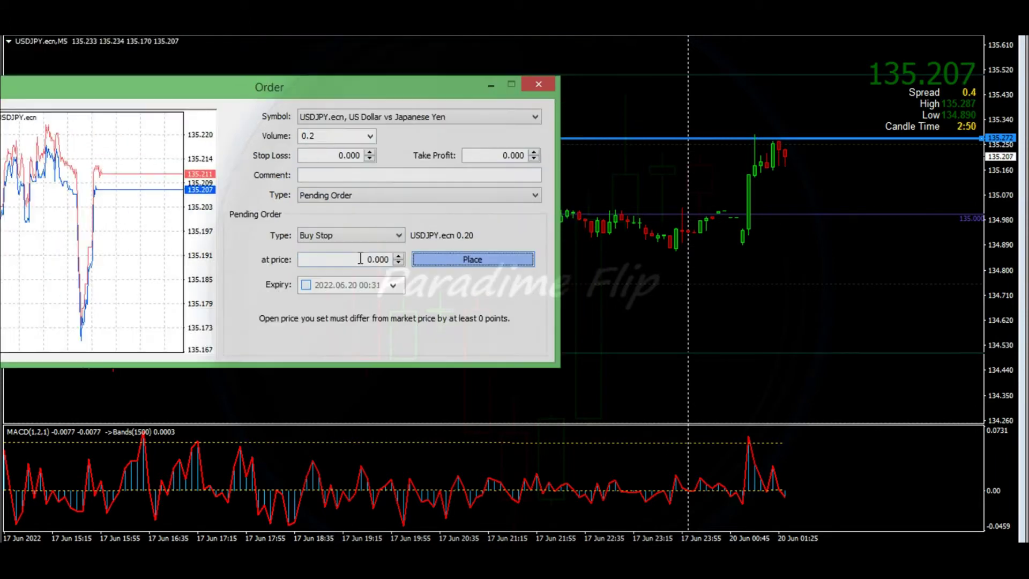
- Set the pending order's price to the copied 135.272 and its volume to 0.2, and place the order
double_click(378, 259)
right_click(377, 260)
left_click(411, 306)
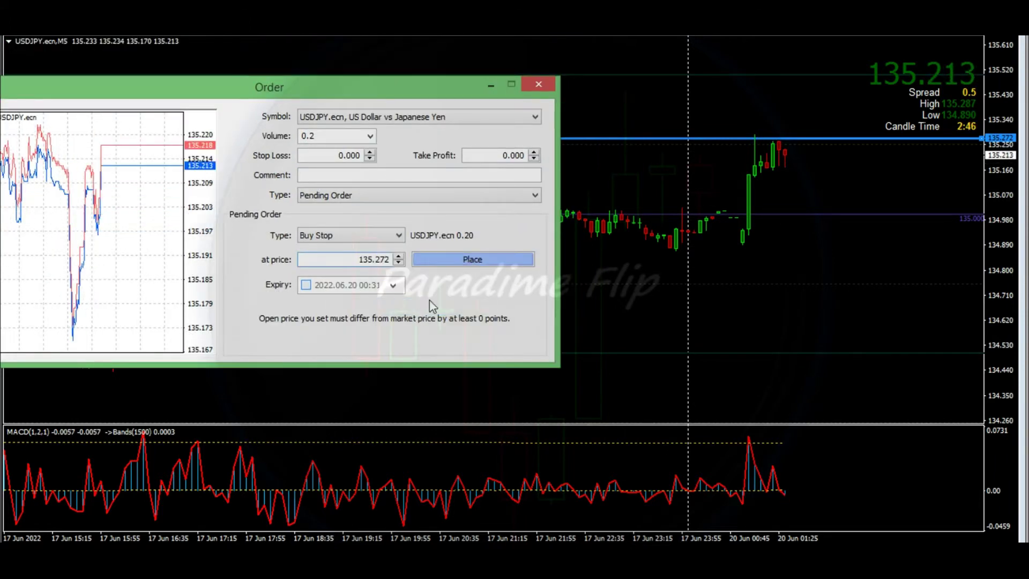
left_click(461, 260)
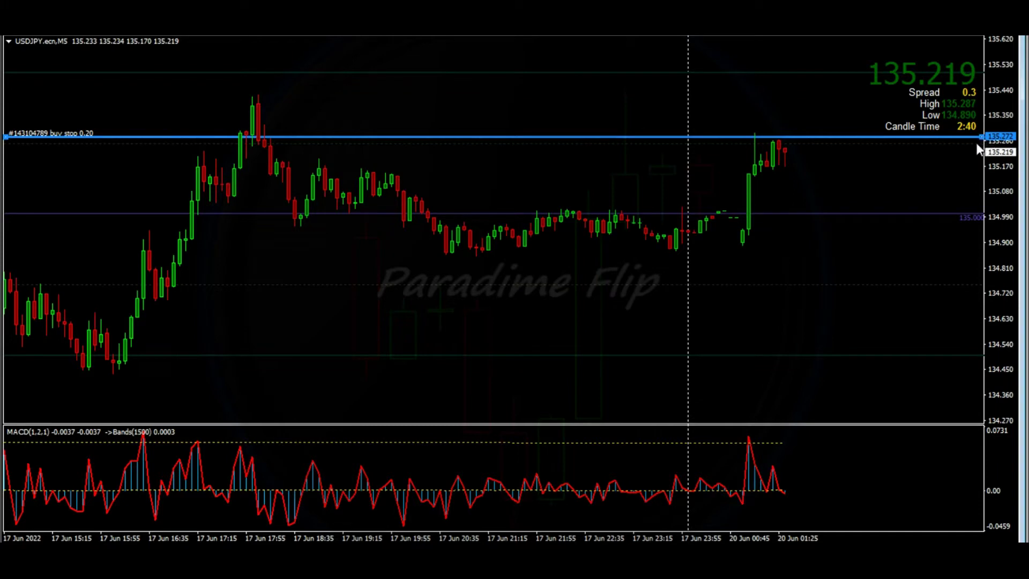
- Delete the blue horizontal line drawn at 135.272, keeping the pending order's level on the chart
left_click_drag(968, 135, 971, 172)
right_click(972, 173)
left_click(927, 223)
left_click_drag(810, 129, 783, 138)
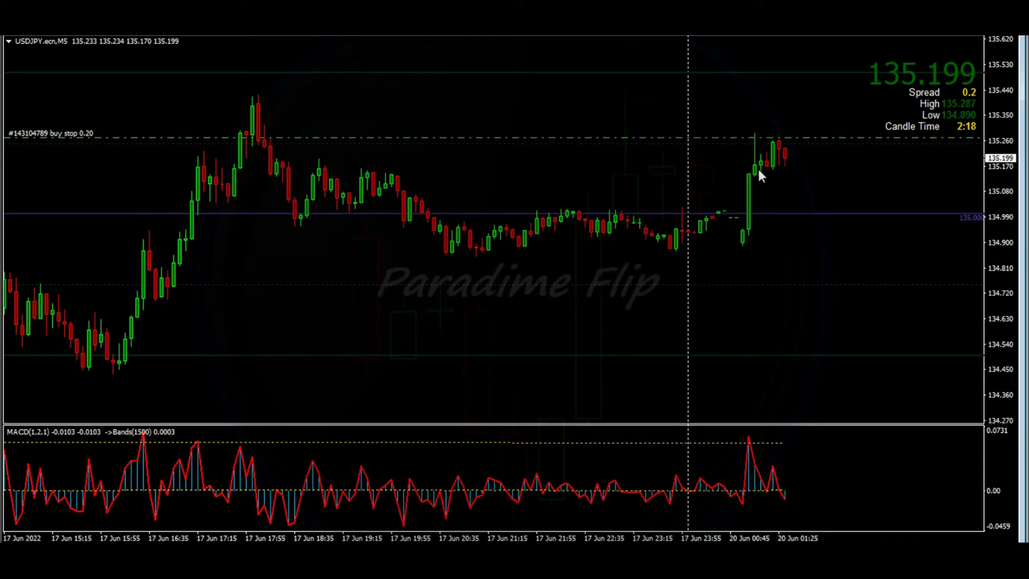
- Draw a thin rectangle at about 135.14, running from the top of the 20 Jun rally candle past the newest candle
left_click(92, 30)
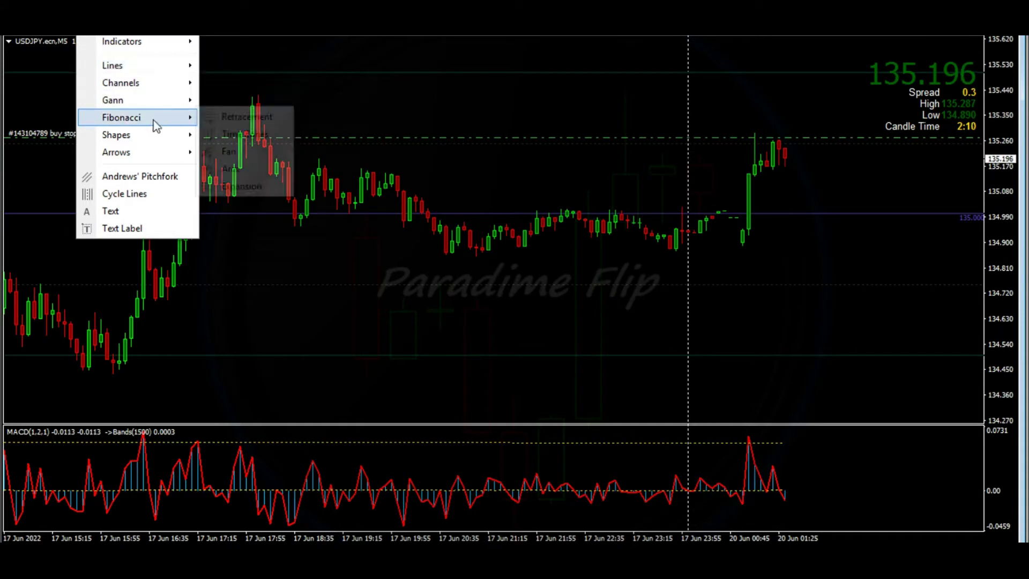
left_click(225, 135)
left_click_drag(754, 175, 823, 177)
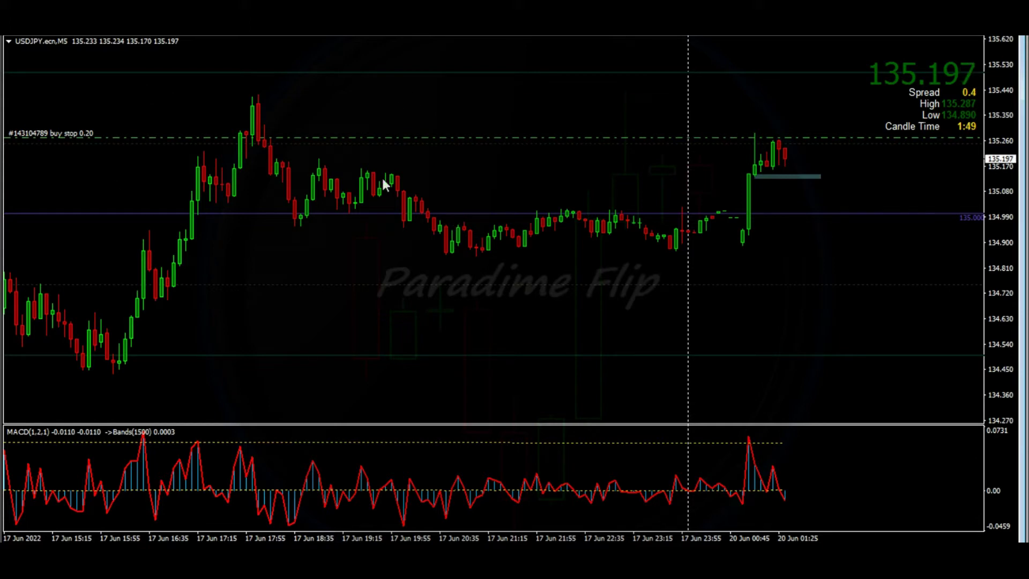
- Switch the chart to the 1-hour timeframe and adjust its scales to show the price action from 3 Jun to 17 Jun
right_click(365, 113)
mouse_move(449, 260)
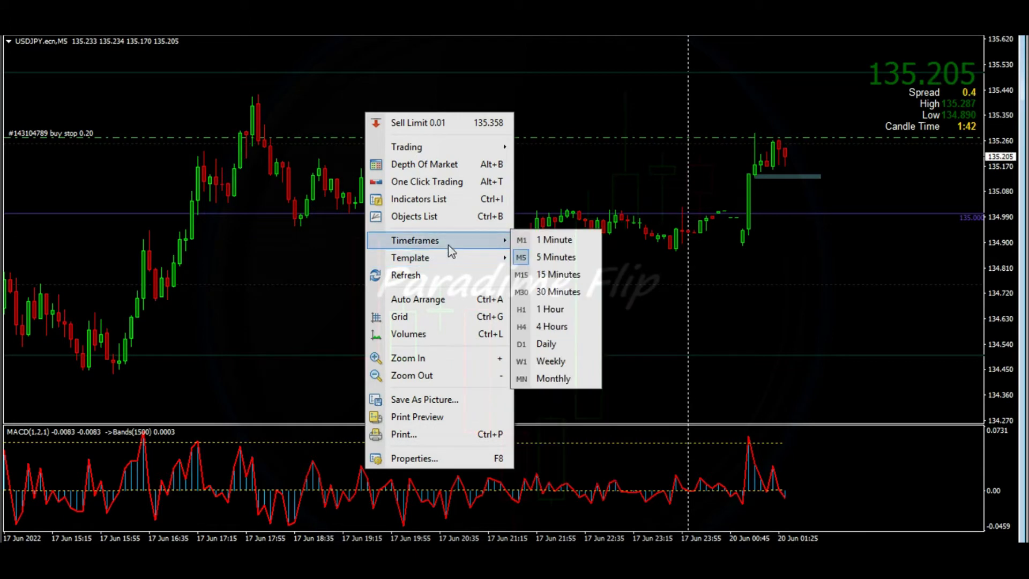
left_click(555, 310)
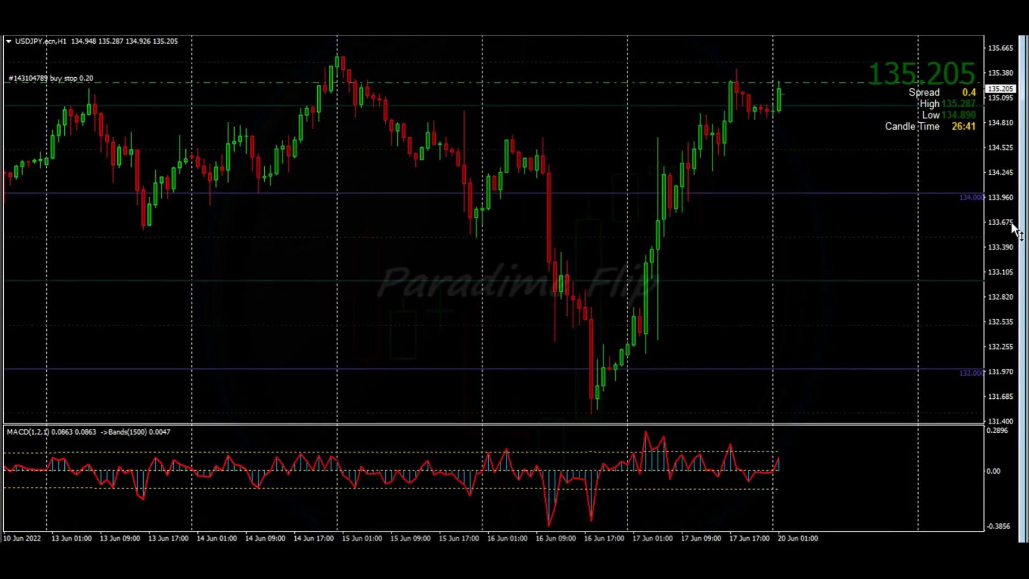
left_click_drag(1013, 213, 1012, 268)
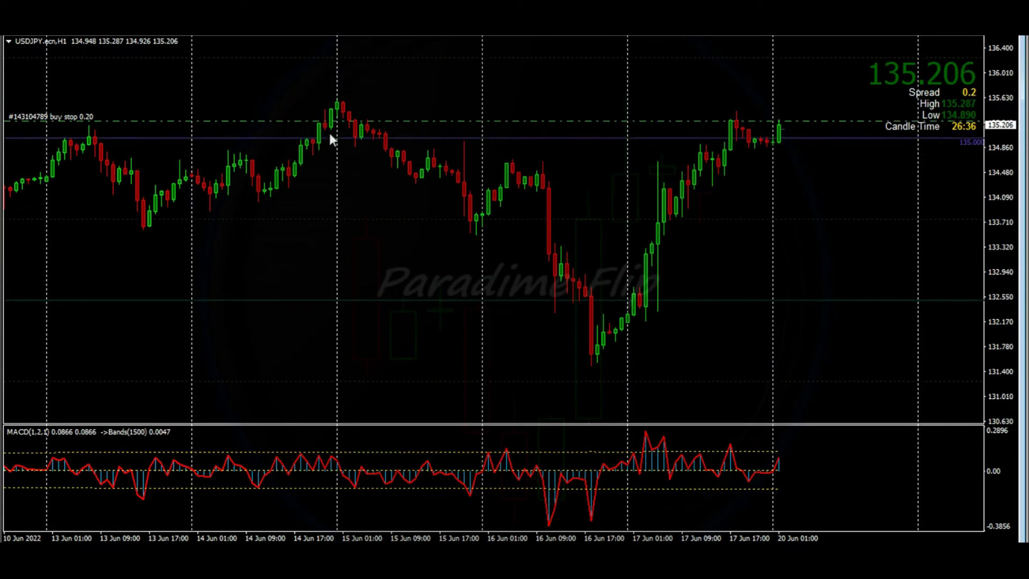
key("minus")
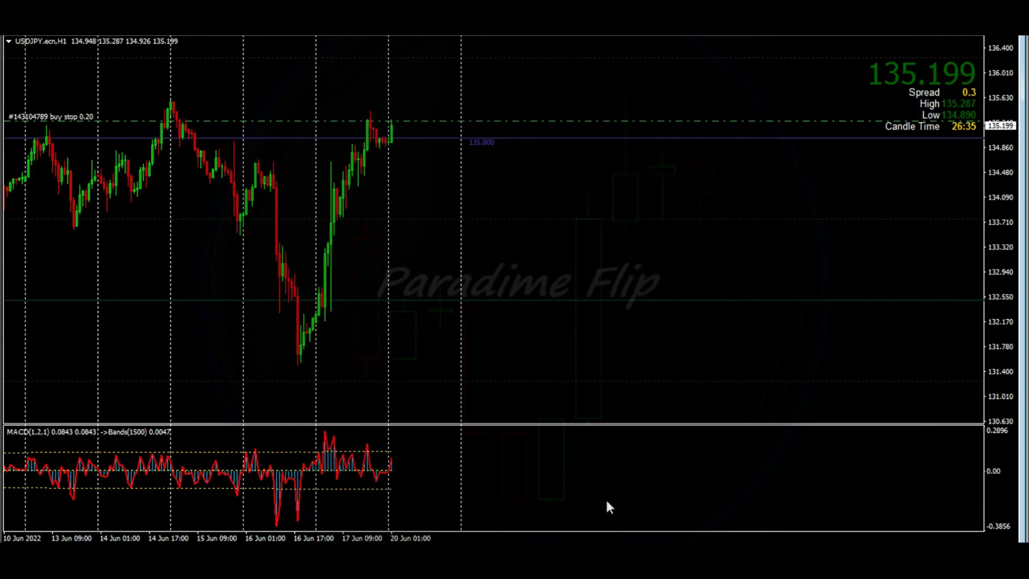
left_click_drag(1017, 201, 995, 270)
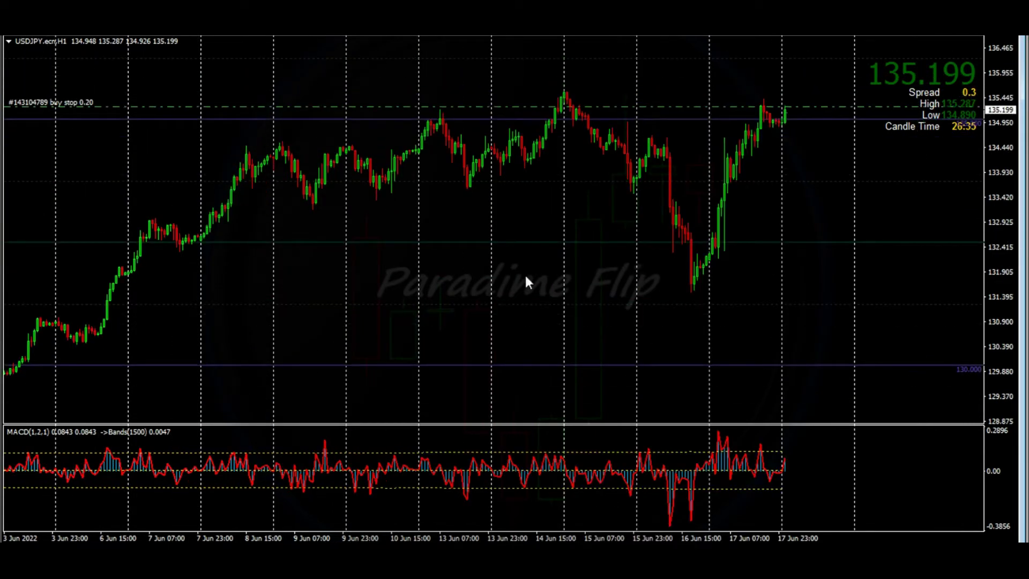
left_click_drag(629, 535, 600, 536)
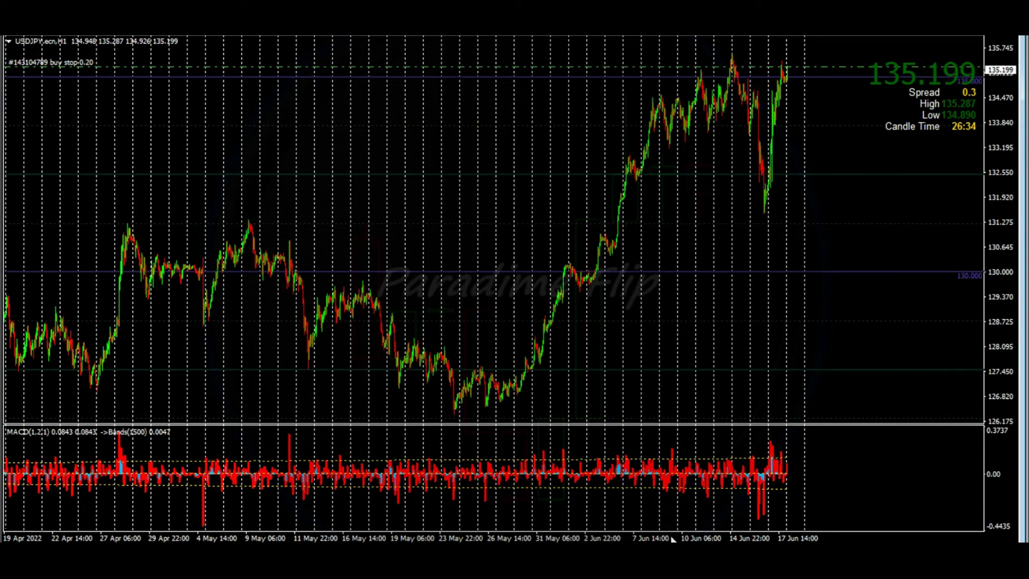
left_click_drag(672, 536, 589, 513)
scroll(587, 509, "down", 15)
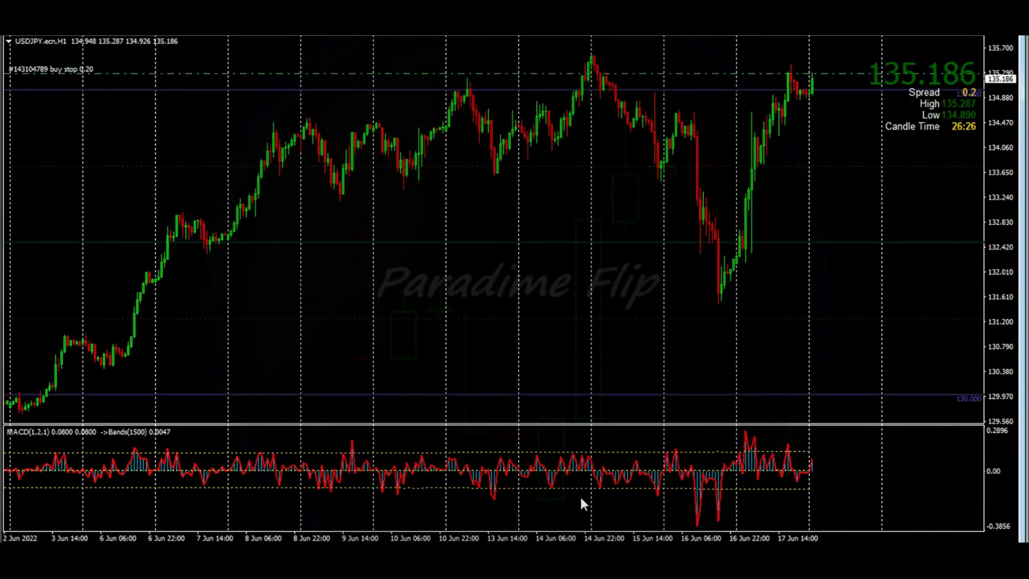
scroll(582, 499, "down", 2)
left_click_drag(1007, 239, 995, 256)
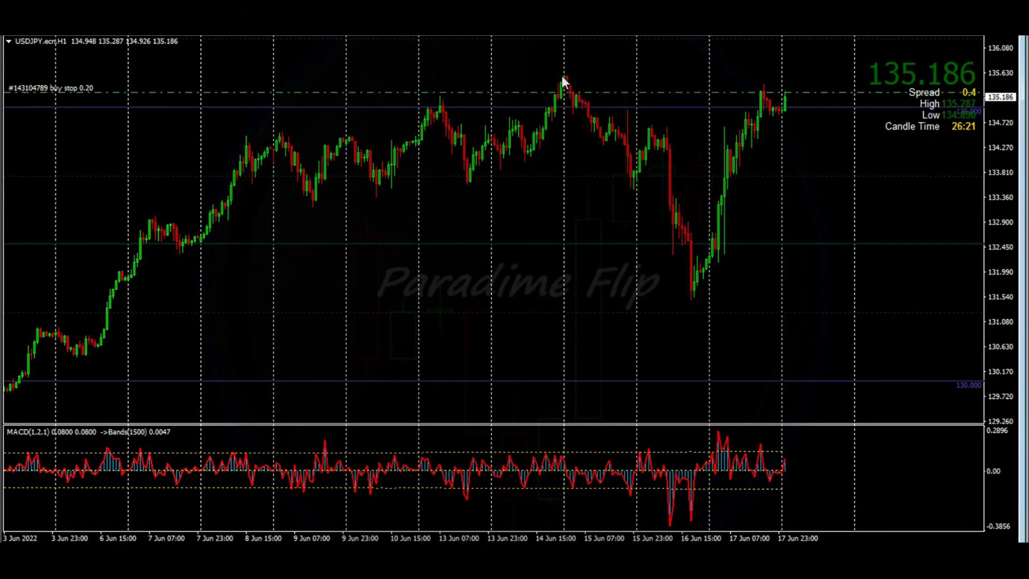
- Draw a horizontal line at 135.571 across the chart's highest peak, between 14 and 15 Jun
left_click(97, 35)
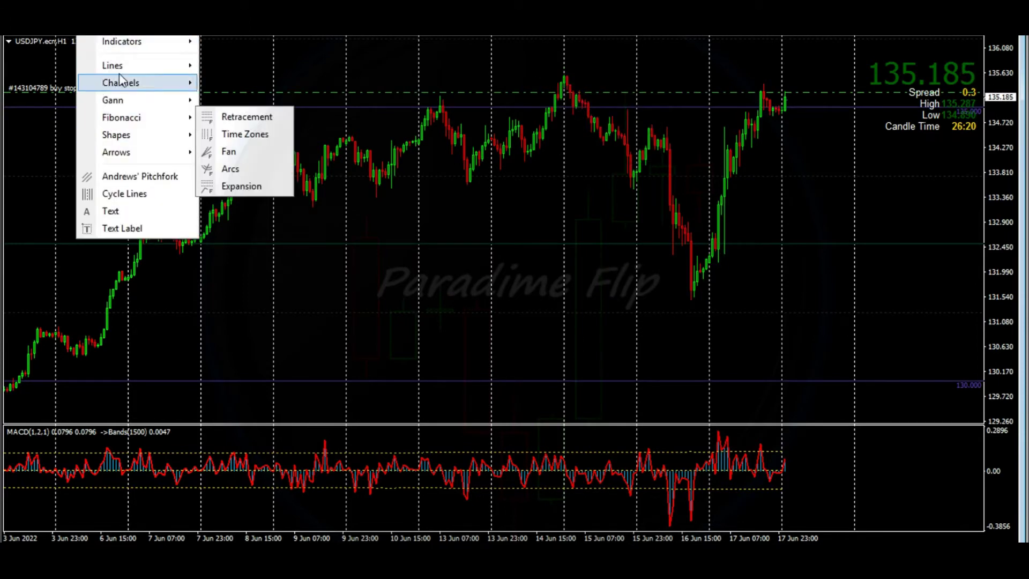
mouse_move(185, 65)
left_click(210, 83)
left_click(596, 75)
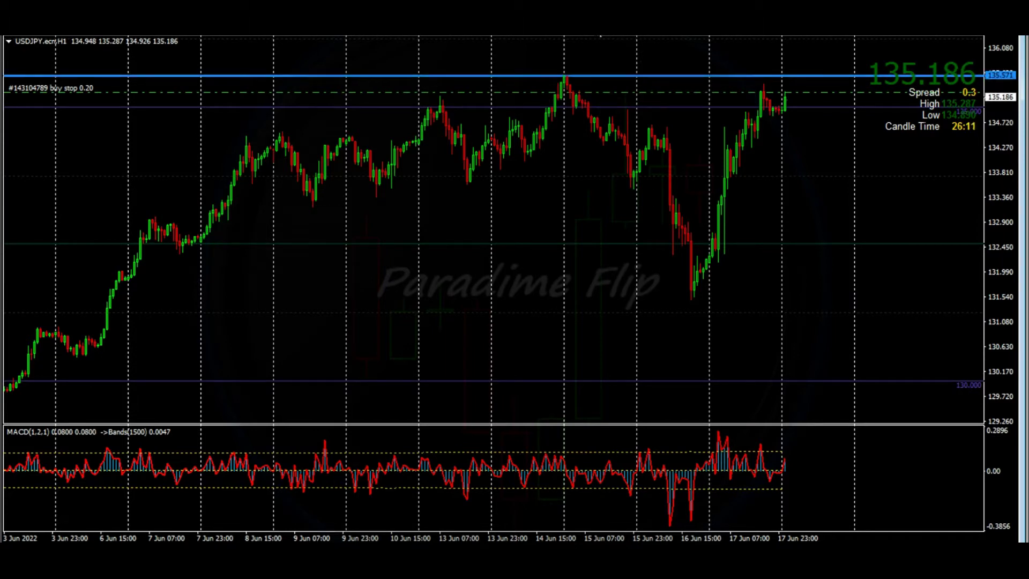
- Sketch a rise, pullback and breakout pattern with a bracketed extension and circled peak beside the chart, and mark the 135.571 high
mouse_move(738, 368)
left_mouse_down()
mouse_move(793, 261)
mouse_move(822, 290)
mouse_move(829, 265)
mouse_move(846, 265)
left_mouse_up()
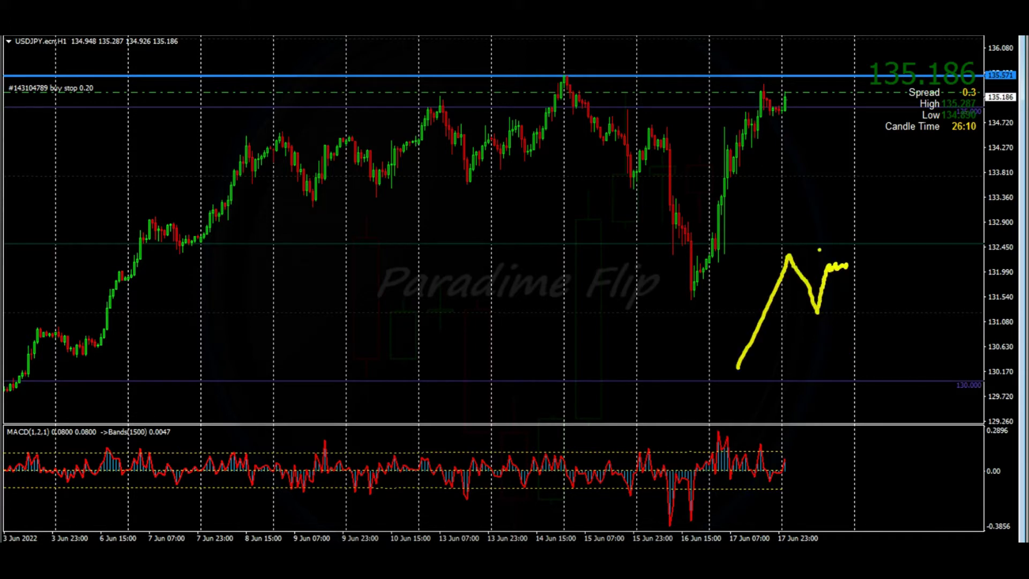
mouse_move(783, 251)
left_mouse_down()
mouse_move(882, 250)
mouse_move(848, 254)
mouse_move(848, 220)
mouse_move(857, 220)
left_mouse_up()
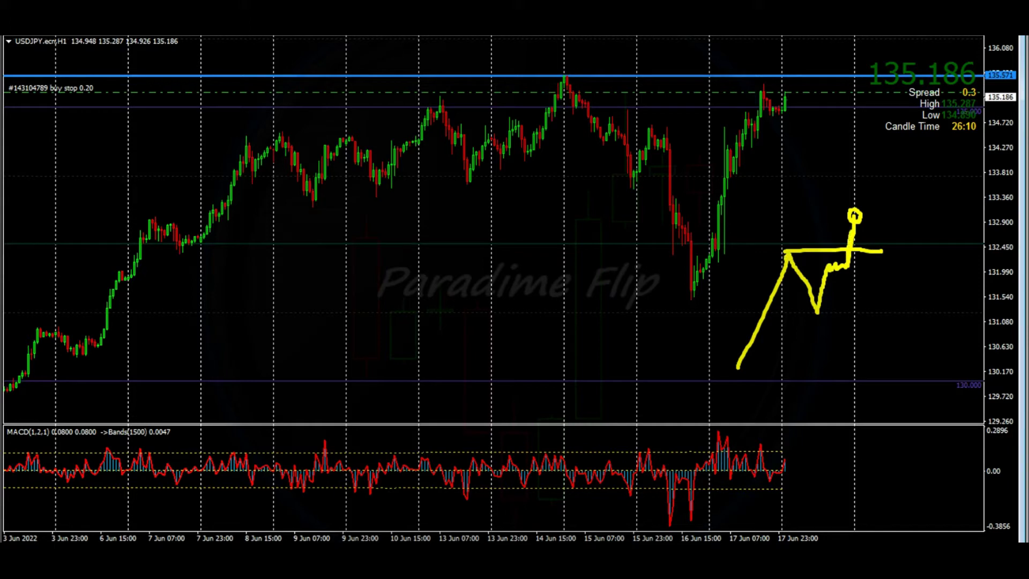
mouse_move(873, 222)
left_mouse_down()
mouse_move(905, 260)
mouse_move(883, 265)
left_mouse_up()
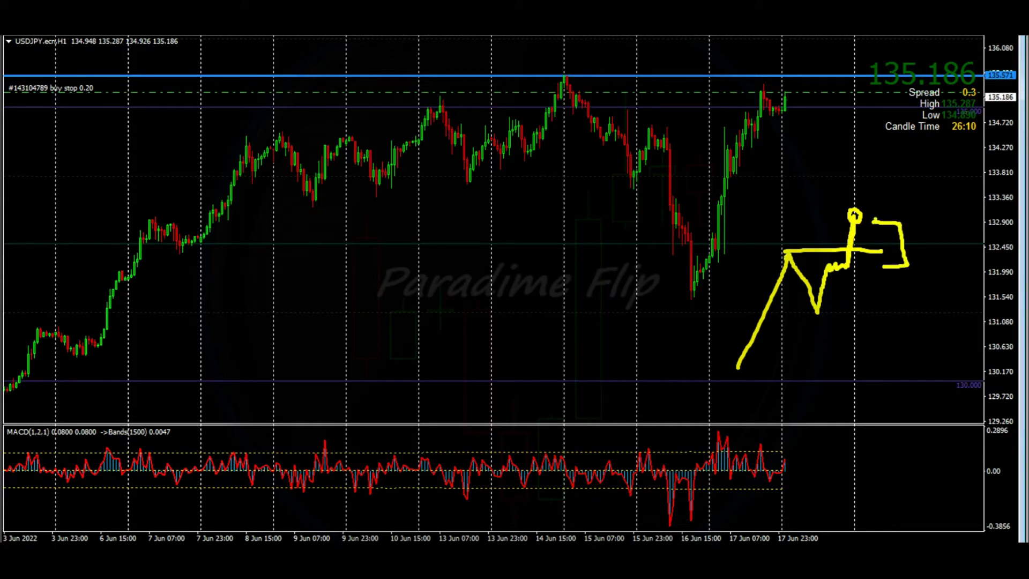
left_click_drag(883, 266, 875, 266)
mouse_move(793, 241)
left_mouse_down()
mouse_move(783, 243)
mouse_move(795, 258)
left_mouse_up()
left_click(566, 74)
- Sketch a rise from the newest candle beyond the 135.571 line with a bracket beside it, and undo both drawings
left_click_drag(786, 94, 790, 41)
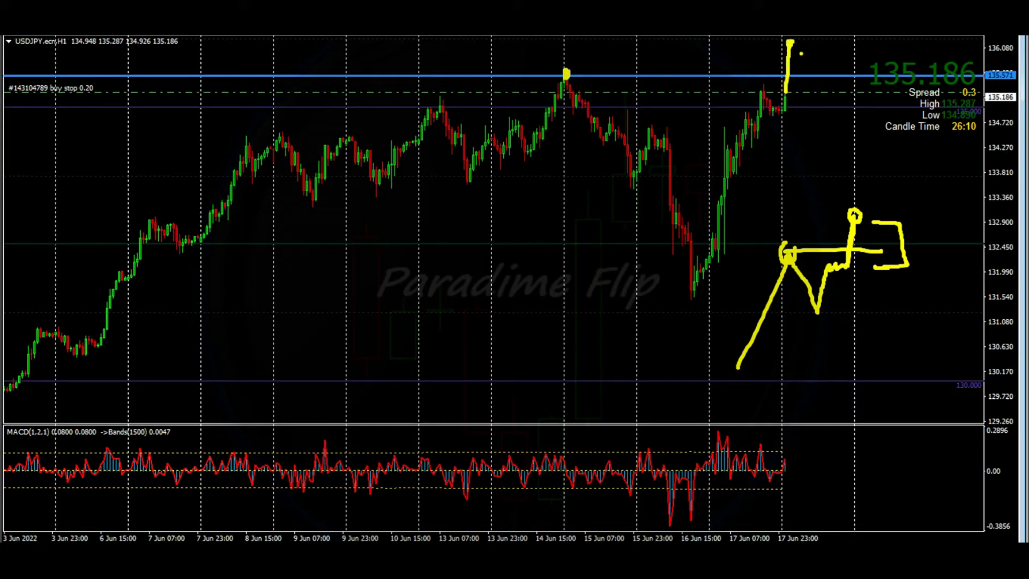
mouse_move(802, 44)
left_mouse_down()
mouse_move(816, 69)
mouse_move(816, 104)
mouse_move(803, 111)
left_mouse_up()
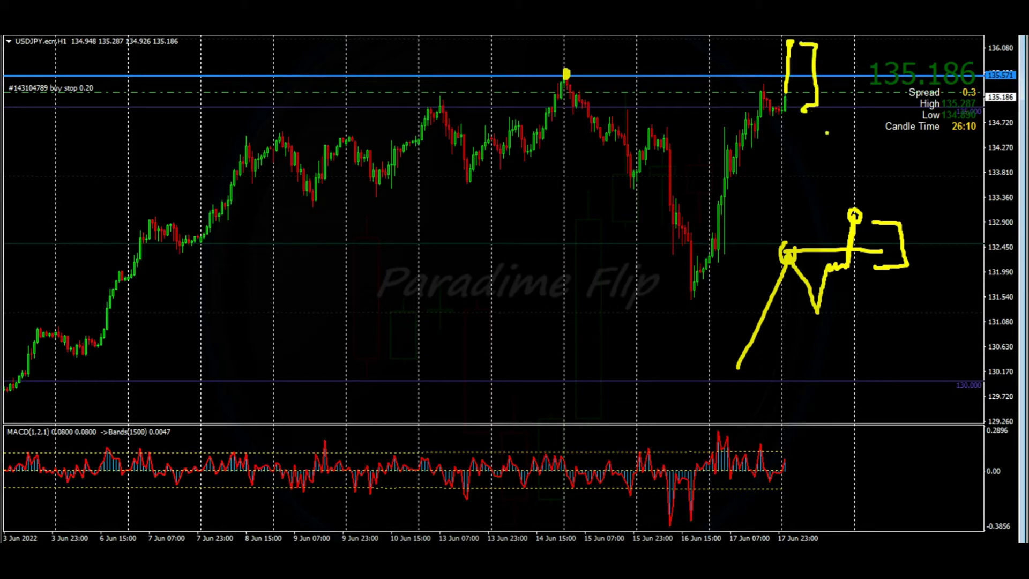
key("ctrl+z")
key("ctrl+z")
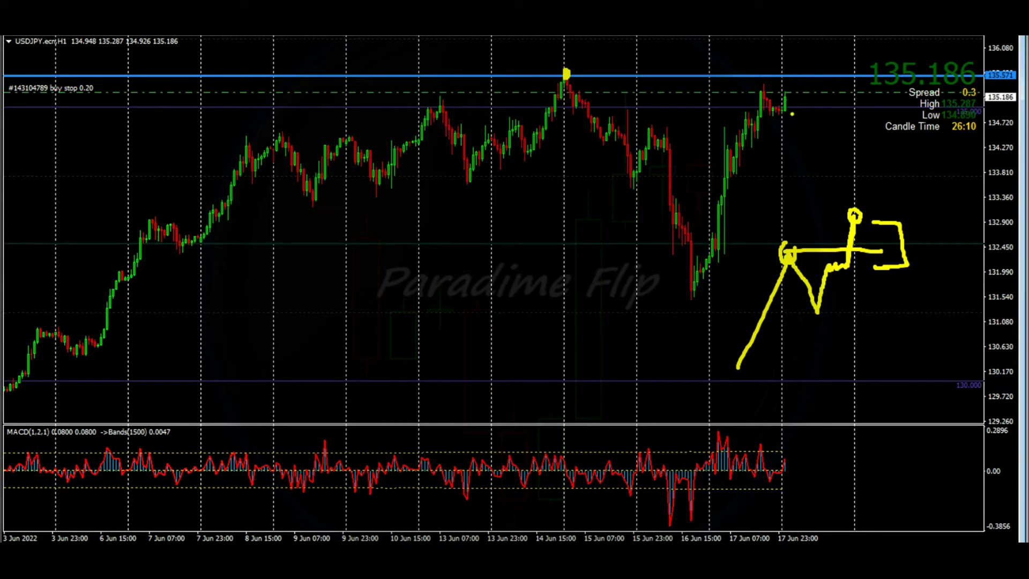
- Annotate the earlier pullbacks and breakouts at the successive highs from 7 Jun up to the 135.571 peak
left_click_drag(149, 217, 212, 216)
mouse_move(151, 217)
left_mouse_down()
mouse_move(178, 251)
mouse_move(230, 233)
left_mouse_up()
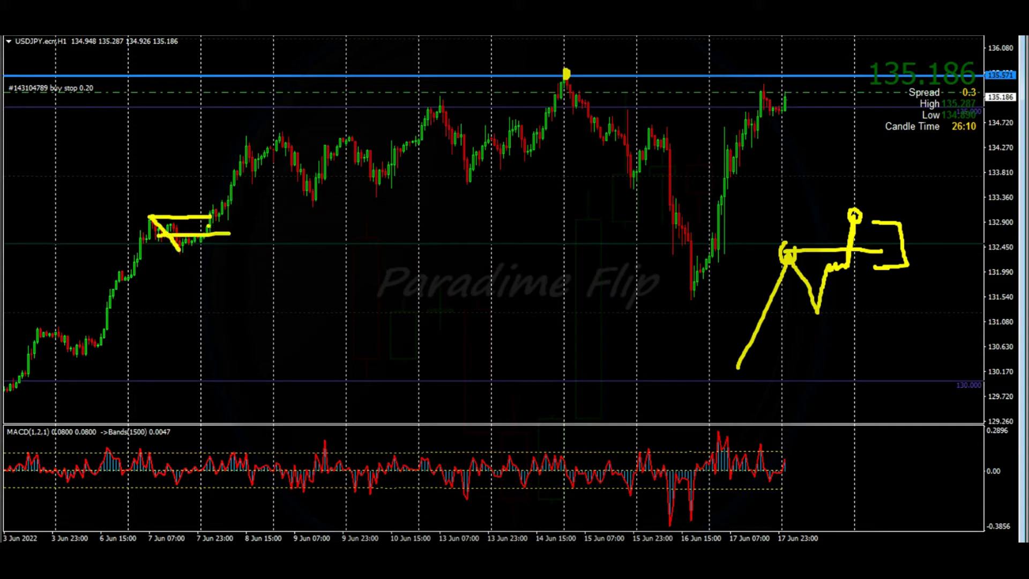
left_click_drag(210, 219, 215, 203)
mouse_move(244, 140)
left_mouse_down()
mouse_move(252, 178)
mouse_move(268, 146)
mouse_move(272, 166)
mouse_move(277, 149)
mouse_move(266, 144)
mouse_move(302, 136)
mouse_move(271, 150)
left_mouse_up()
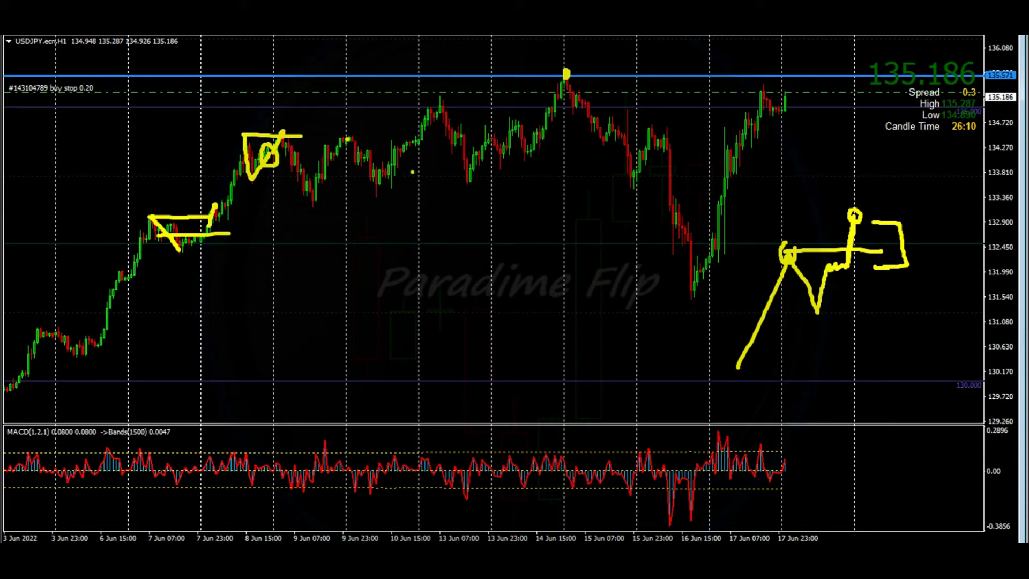
mouse_move(345, 139)
left_mouse_down()
mouse_move(425, 132)
mouse_move(394, 148)
mouse_move(400, 157)
mouse_move(438, 105)
mouse_move(577, 98)
mouse_move(542, 105)
mouse_move(563, 113)
mouse_move(540, 108)
mouse_move(566, 71)
left_mouse_up()
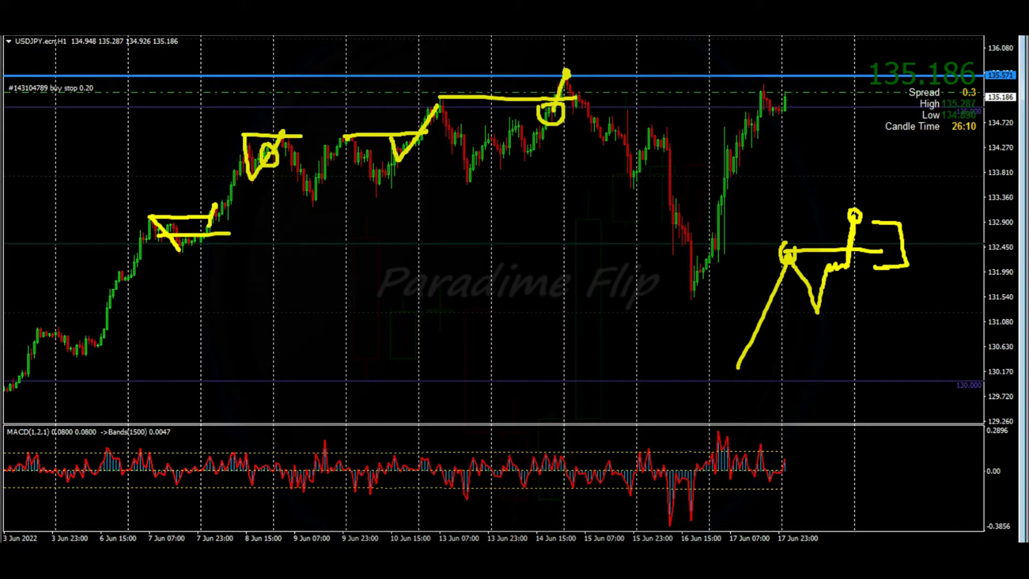
mouse_move(793, 90)
left_mouse_down()
mouse_move(756, 79)
mouse_move(828, 99)
mouse_move(779, 79)
mouse_move(802, 48)
left_mouse_up()
key("ctrl+z")
key("ctrl+z")
- Sketch a pullback from the newest candle, mark the level at the 17 Jun high, and project a rally above the 135.571 line
mouse_move(786, 93)
left_mouse_down()
mouse_move(802, 129)
mouse_move(820, 110)
left_mouse_up()
mouse_move(761, 87)
left_mouse_down()
mouse_move(774, 111)
mouse_move(789, 91)
left_mouse_up()
left_click_drag(802, 127, 832, 51)
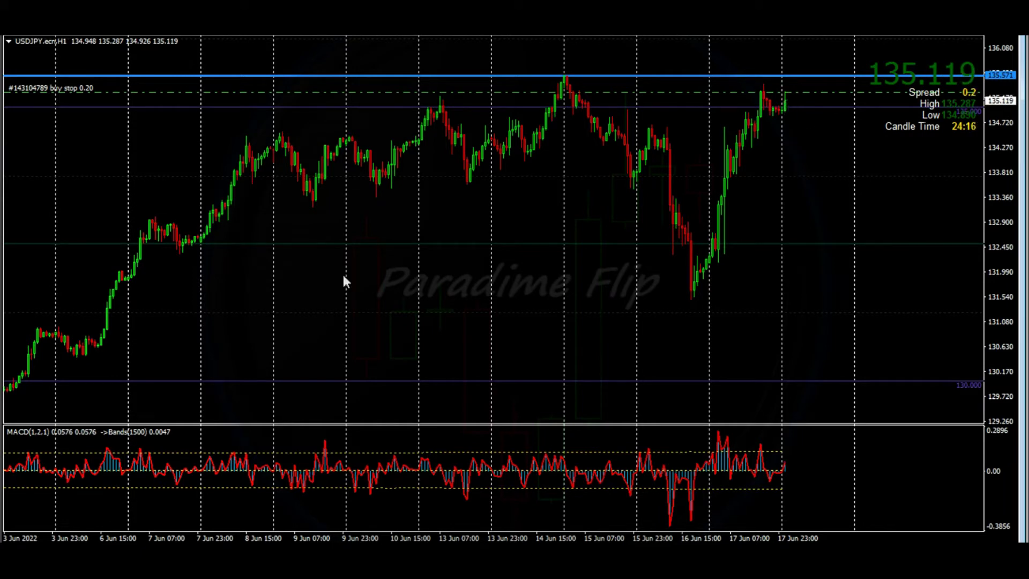
- Switch the USDJPY chart to the 5-minute timeframe and zoom in on the newest 20 Jun candles and MACD peak
left_click(97, 30)
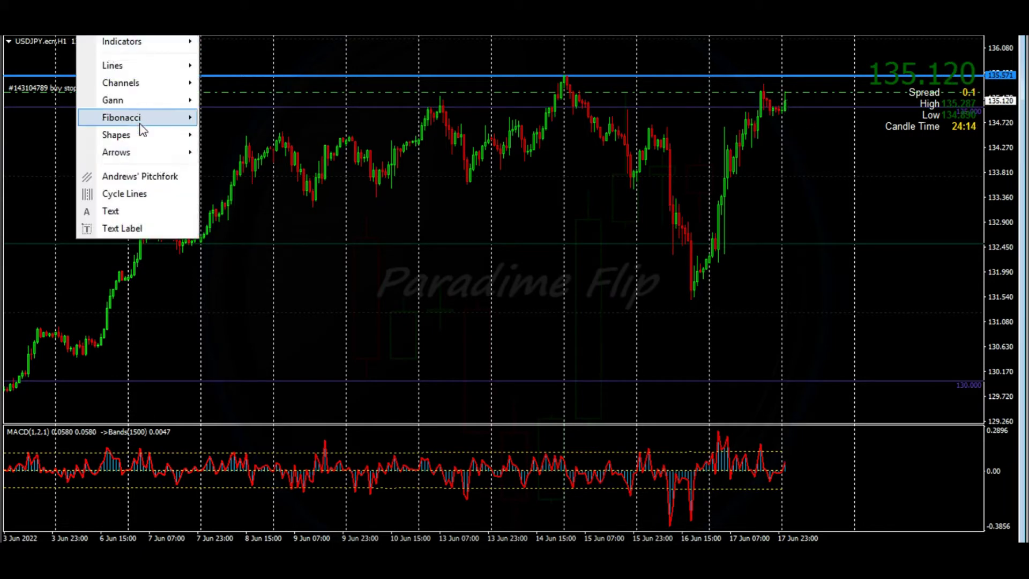
mouse_move(142, 139)
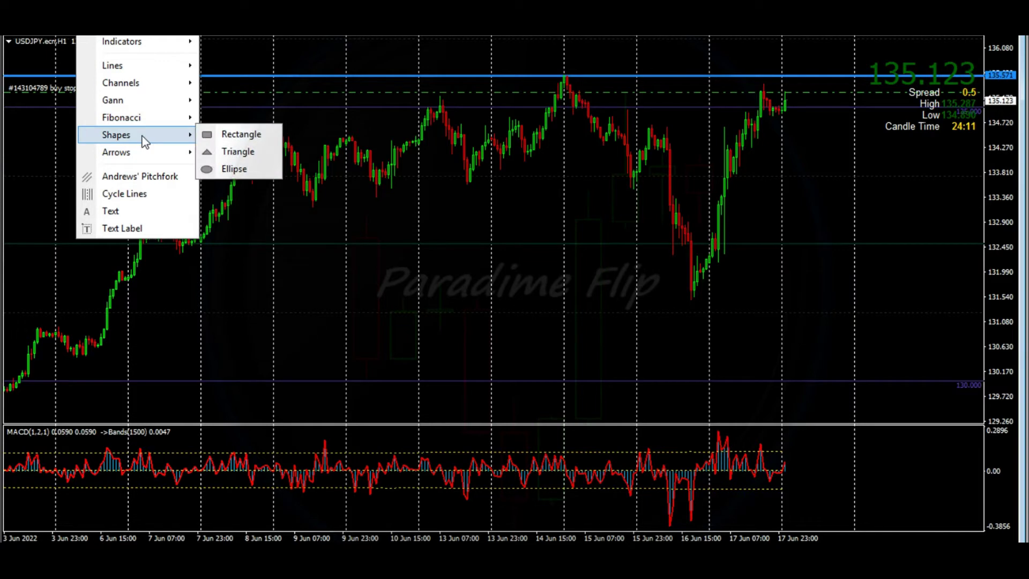
right_click(367, 252)
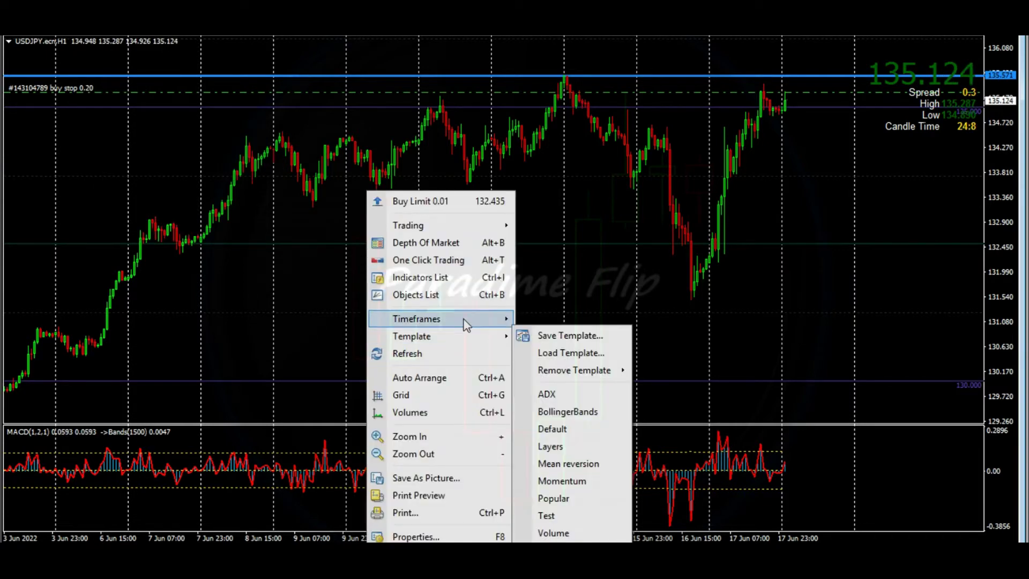
mouse_move(472, 318)
left_click(547, 335)
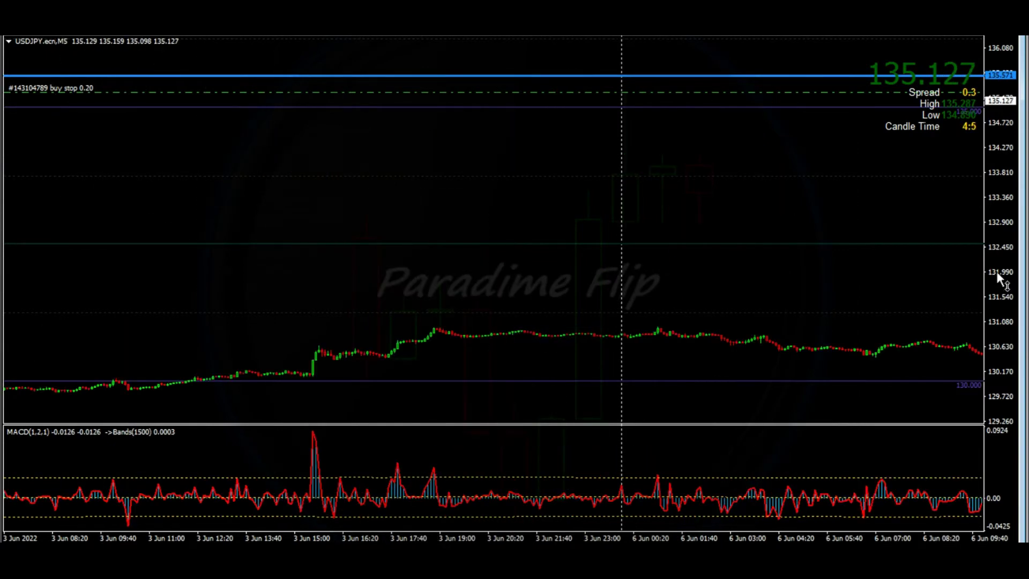
scroll(629, 261, "down", 20)
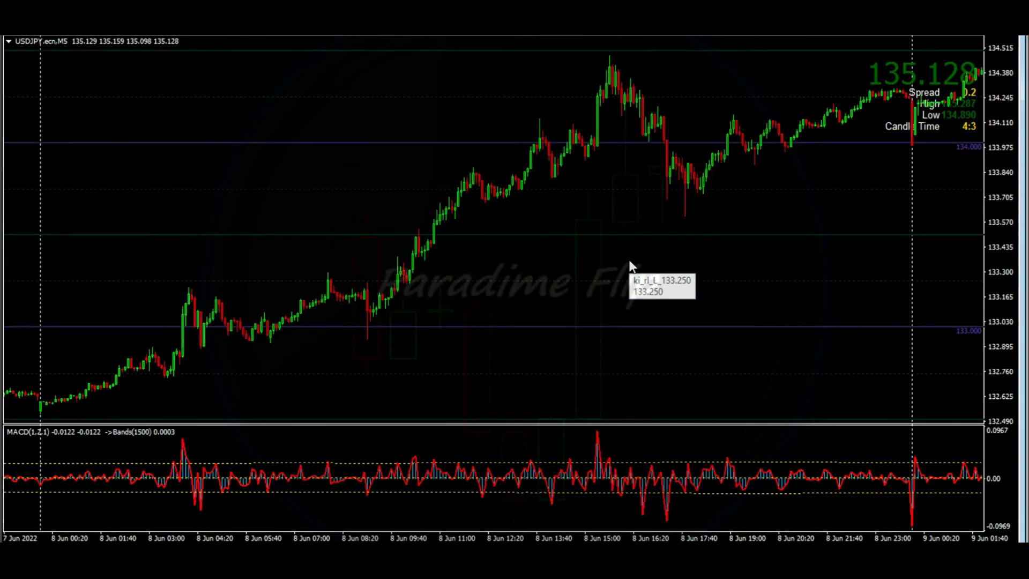
scroll(626, 259, "down", 15)
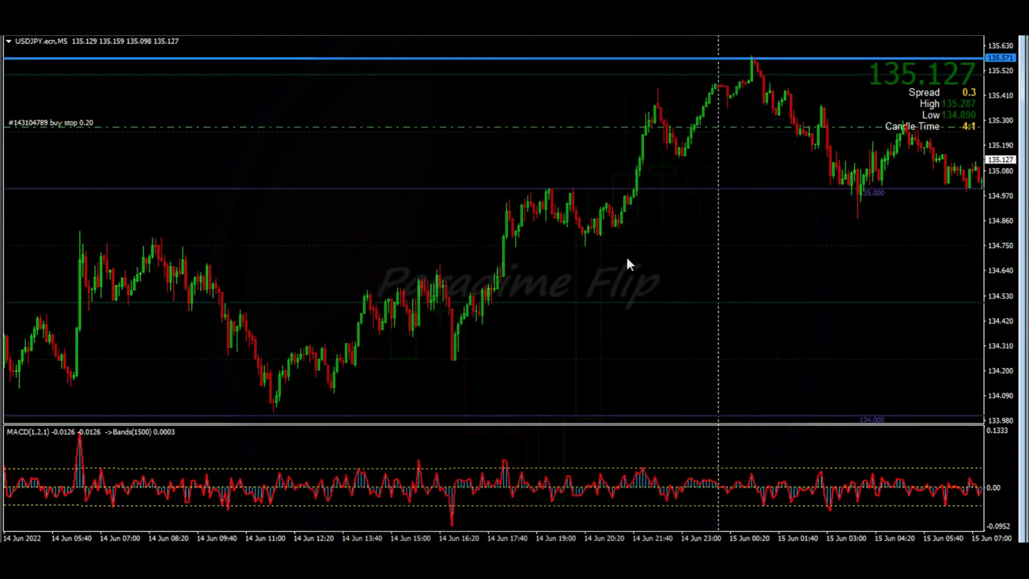
scroll(624, 252, "down", 5)
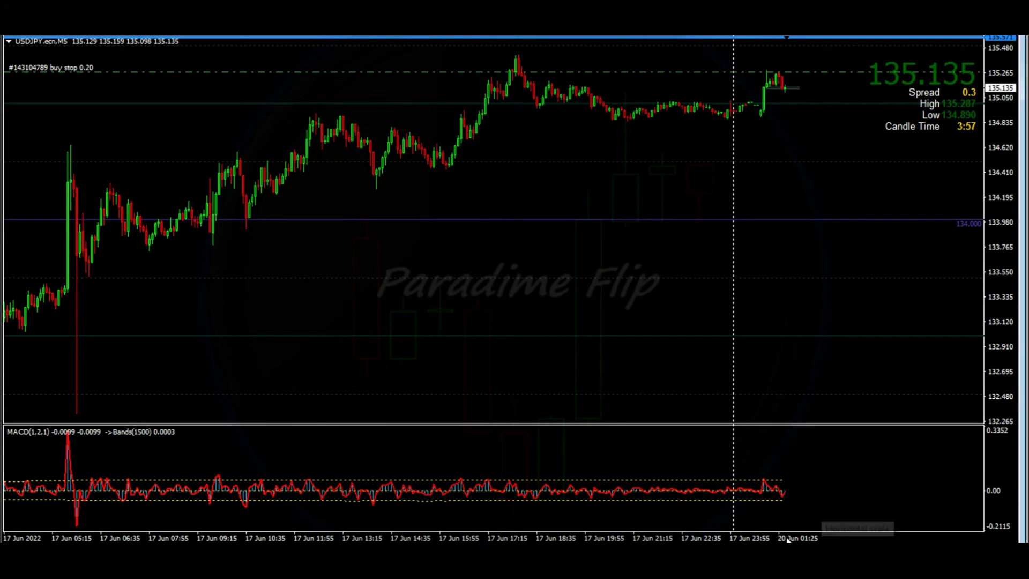
left_click_drag(826, 539, 804, 539)
scroll(695, 440, "down", 8)
scroll(696, 440, "down", 10)
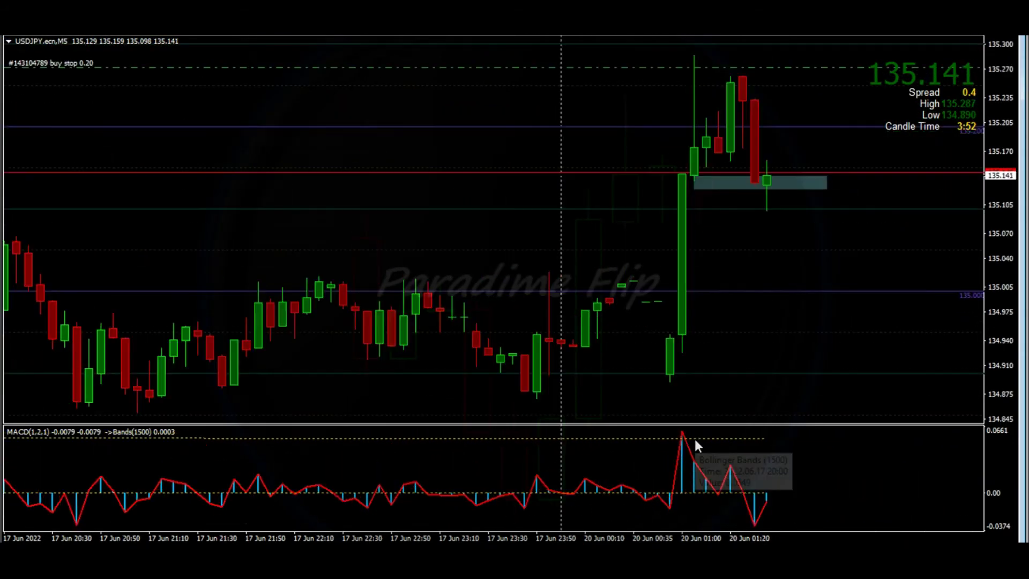
- Lower the pending buy stop to about 135.235 and nudge the shaded zone at the newest candle slightly upward
left_click_drag(777, 68, 773, 97)
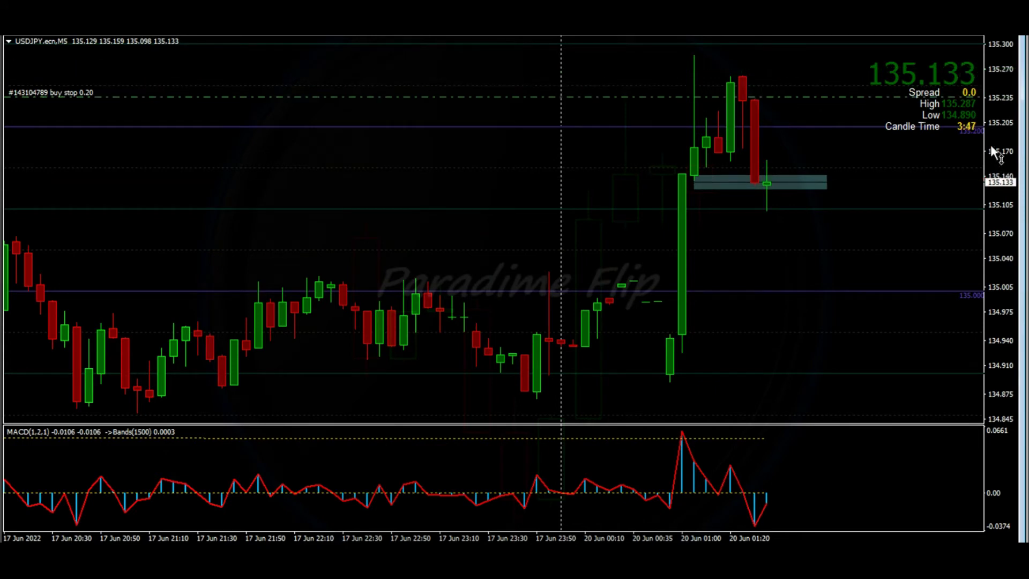
left_click_drag(991, 148, 991, 175)
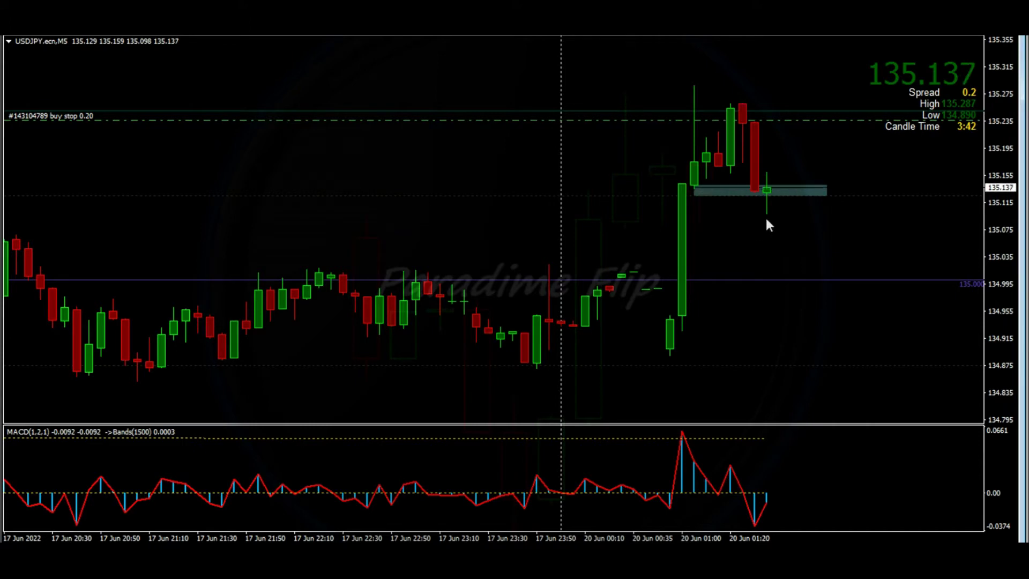
left_click_drag(1004, 180, 1003, 197)
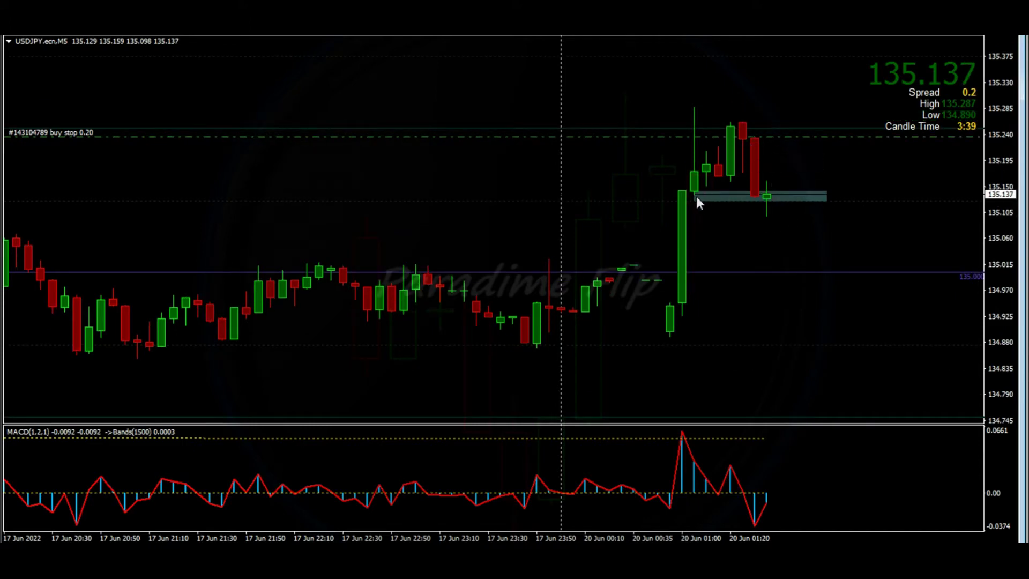
left_click_drag(761, 196, 760, 193)
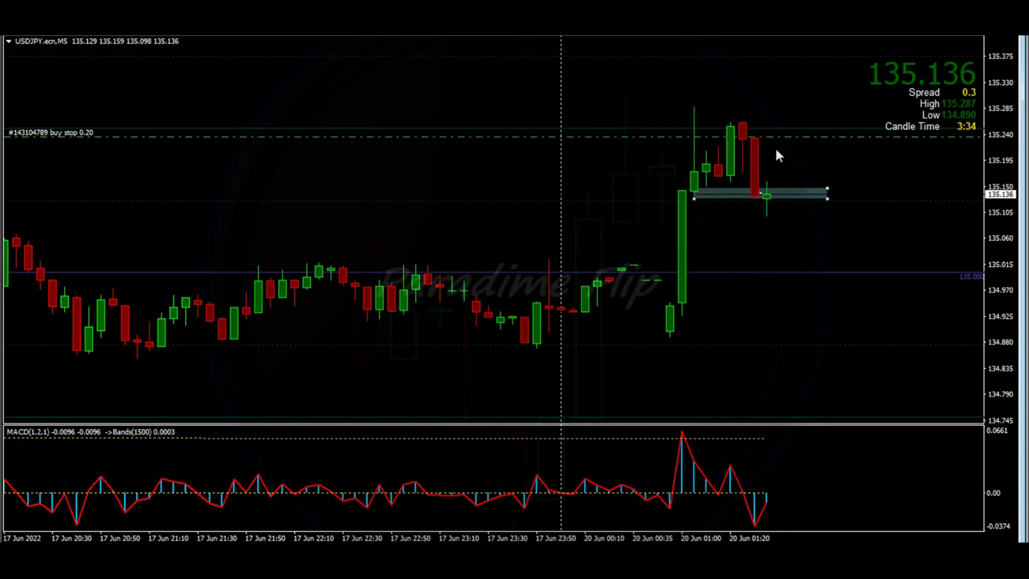
left_click_drag(999, 108, 997, 139)
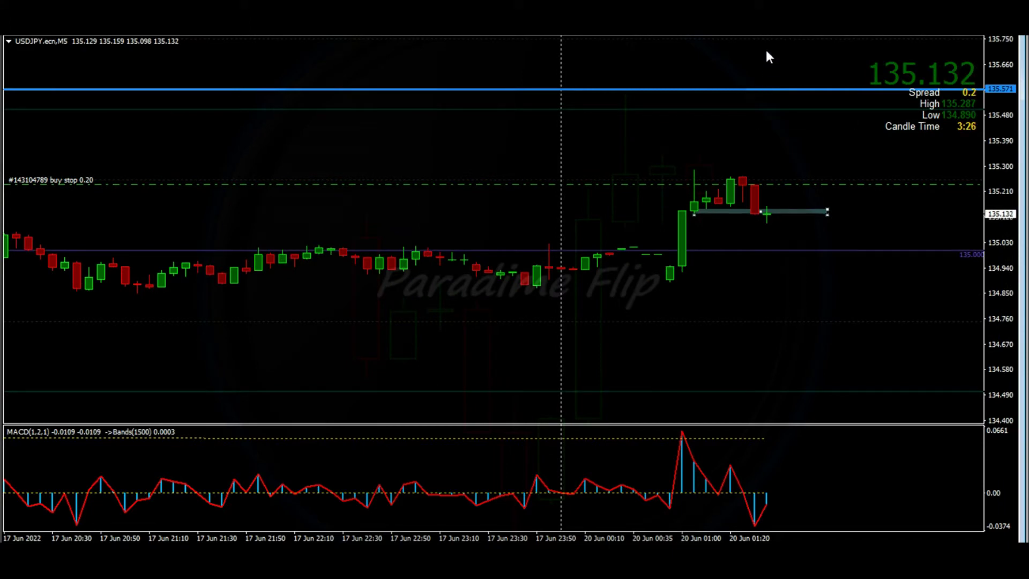
left_click_drag(993, 62, 993, 65)
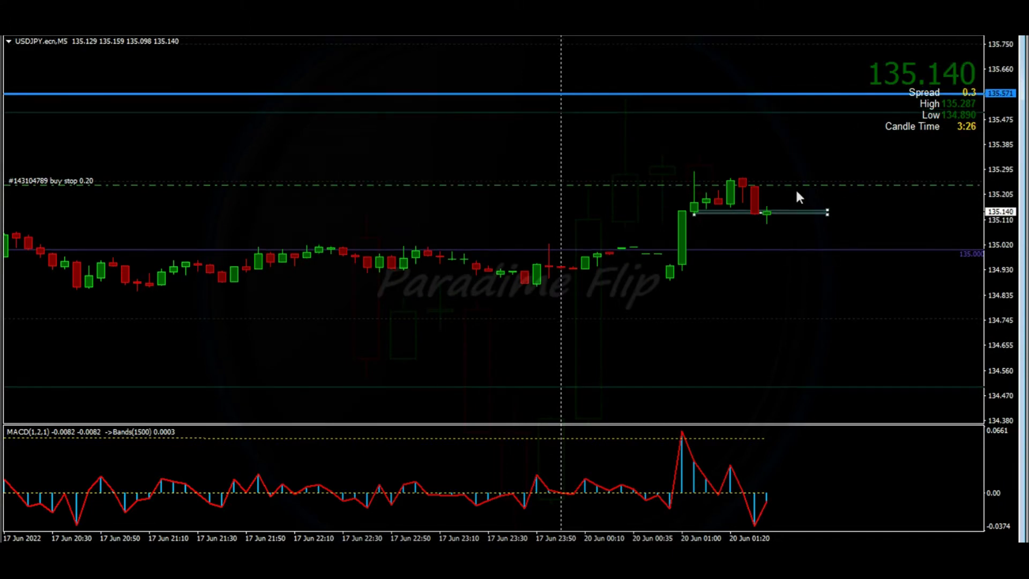
- Return the chart to the 1-hour timeframe and sketch the pullback and breakout following the 17 Jun 12:00 MACD peak
right_click(393, 393)
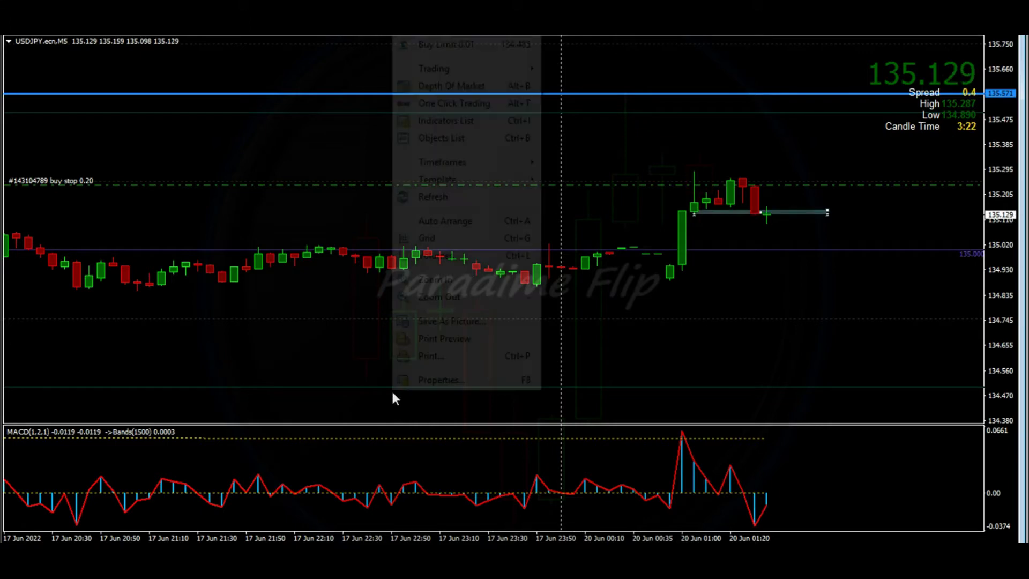
mouse_move(504, 188)
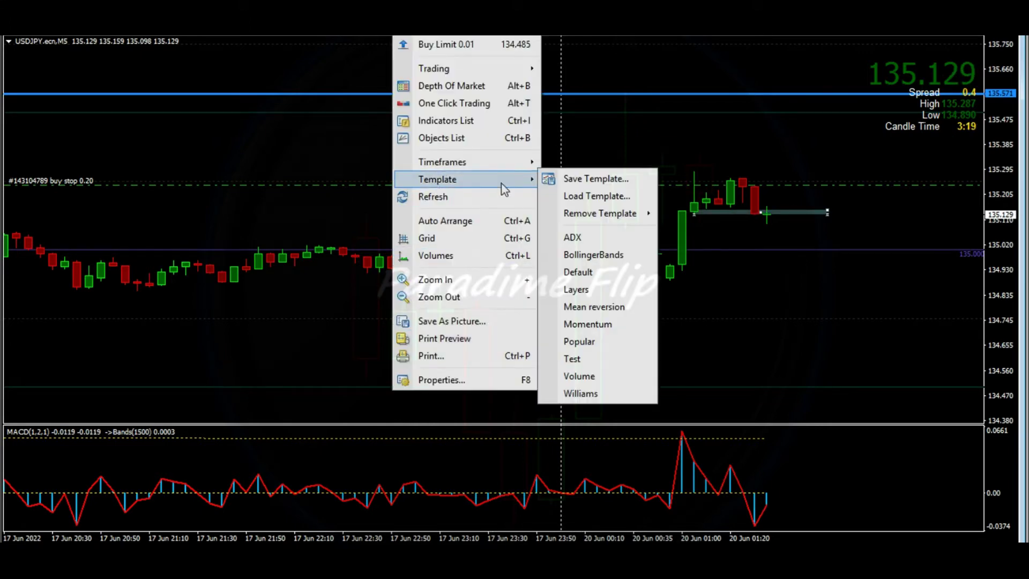
mouse_move(510, 161)
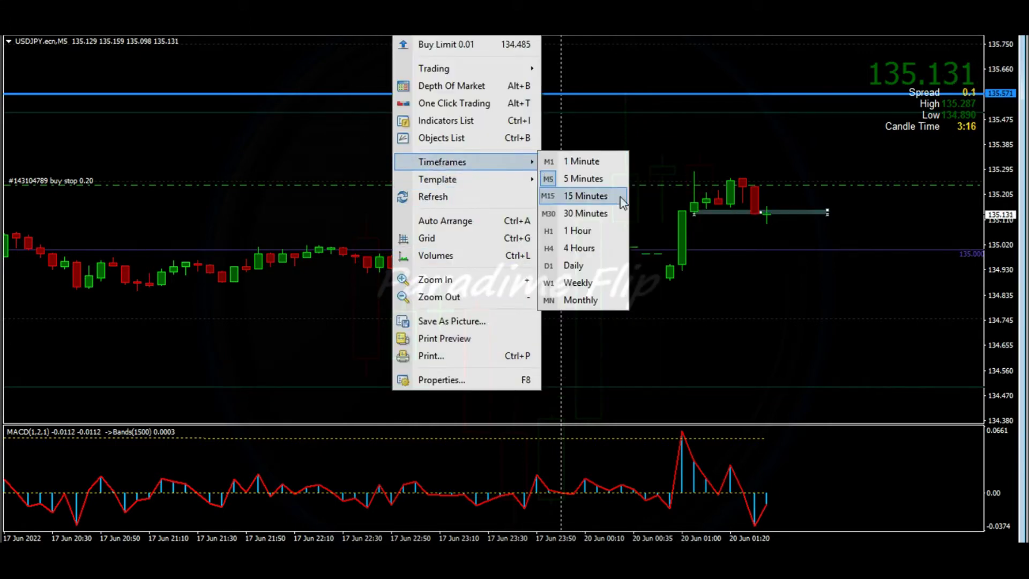
left_click(595, 230)
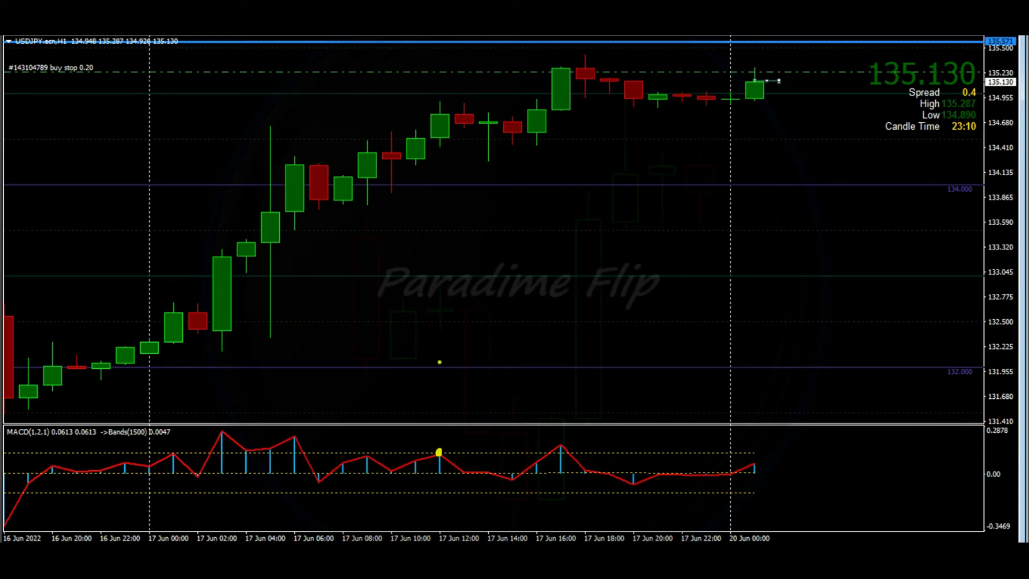
mouse_move(439, 131)
left_mouse_down()
mouse_move(446, 100)
mouse_move(545, 92)
mouse_move(561, 66)
left_mouse_up()
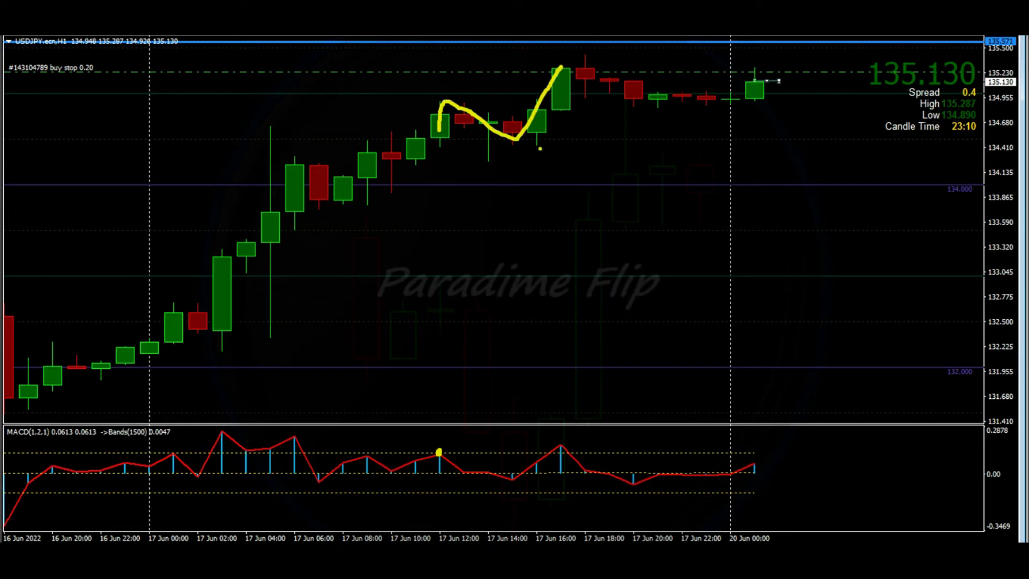
mouse_move(617, 133)
left_mouse_down()
mouse_move(586, 131)
mouse_move(595, 159)
left_mouse_up()
key("Escape")
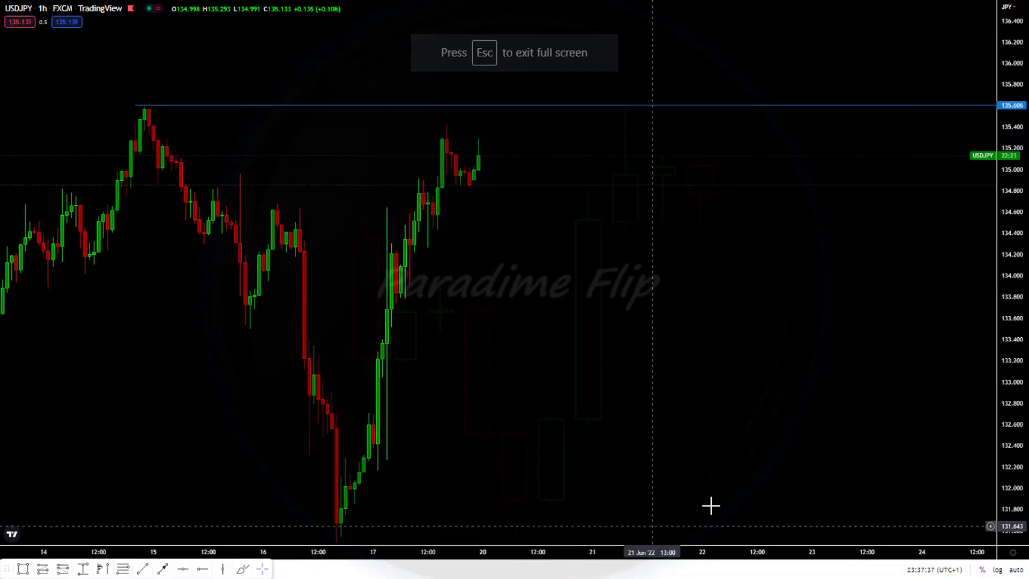
- On TradingView's 1-hour USDJPY chart, mark the 17 Jun 10:00 and 11:00 candles with two vertical lines
left_click_drag(1017, 400, 1016, 382)
left_click_drag(677, 381, 870, 383)
left_click_drag(757, 557, 536, 554)
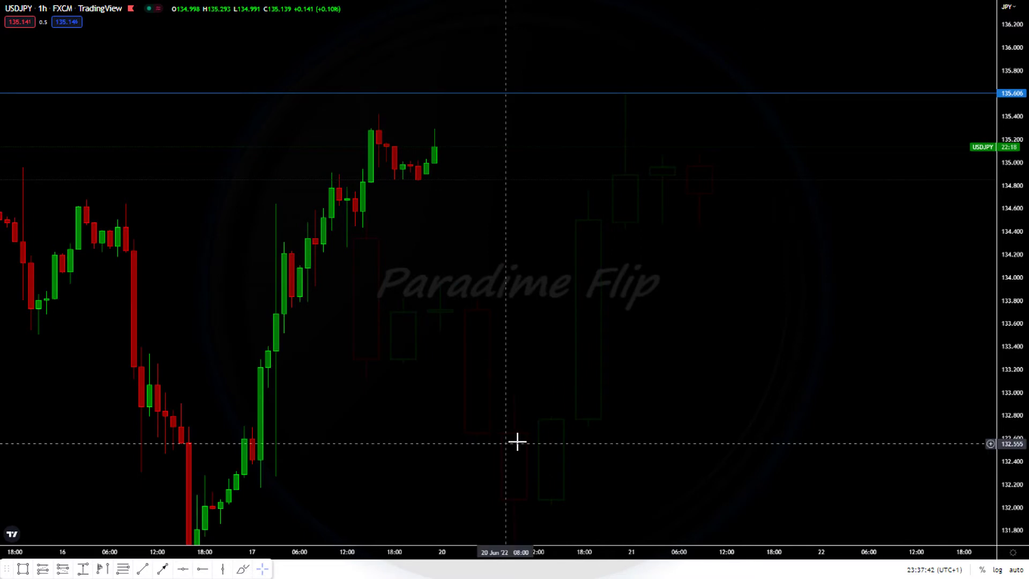
left_click_drag(517, 442, 687, 416)
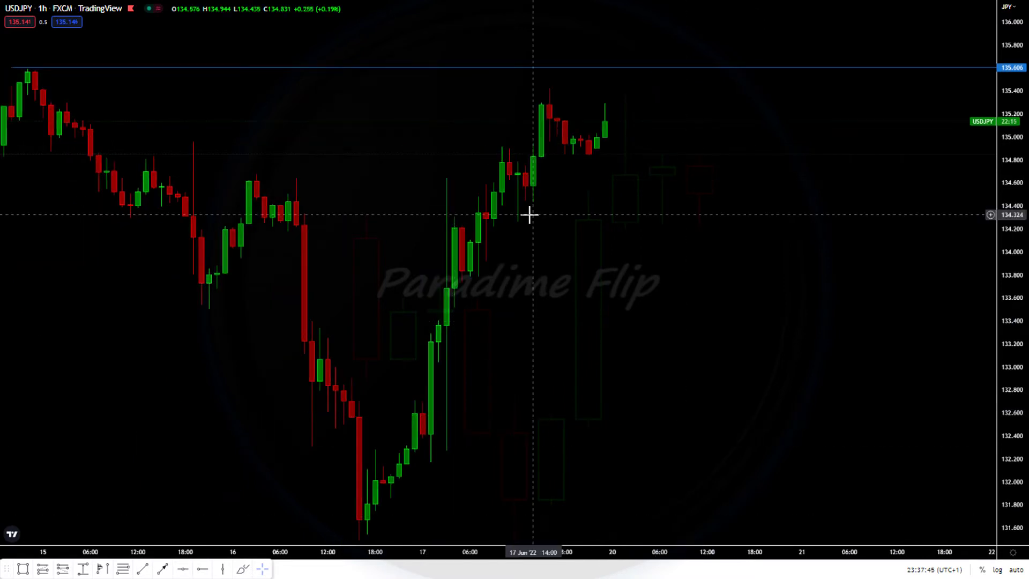
left_click_drag(626, 306, 804, 310)
left_click_drag(777, 553, 547, 554)
left_click_drag(550, 419, 670, 415)
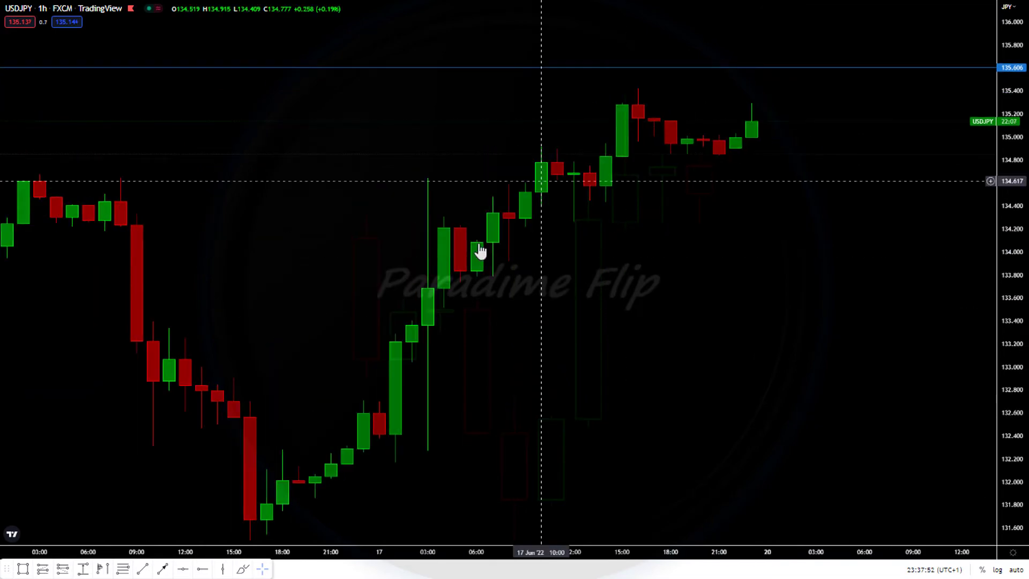
left_click(222, 568)
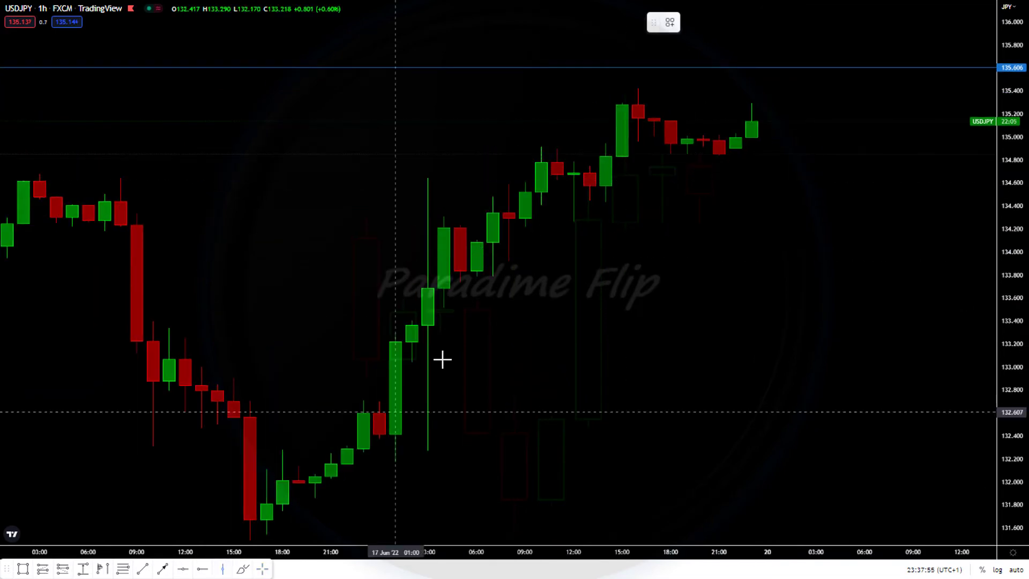
left_click(538, 268)
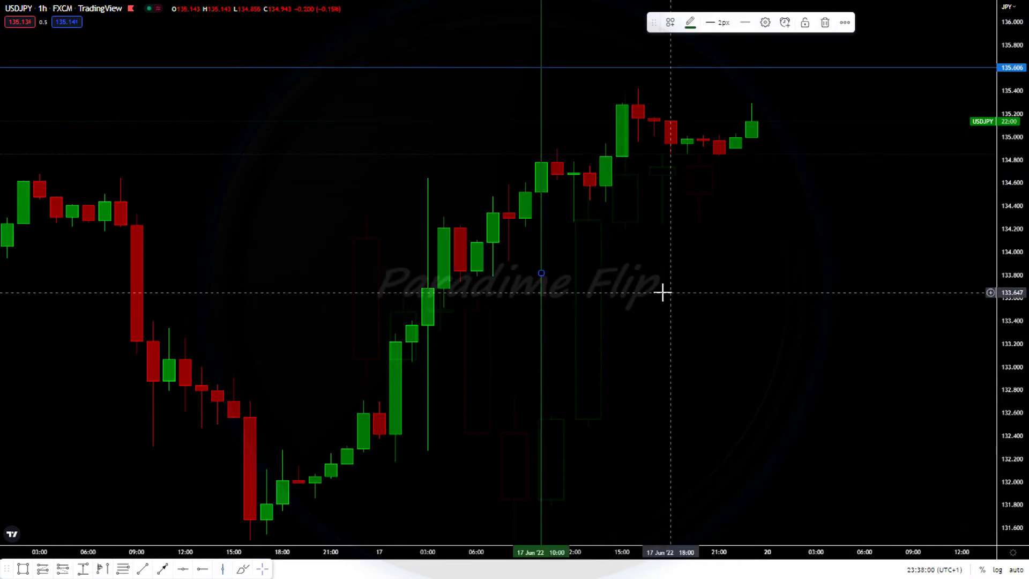
left_click(222, 568)
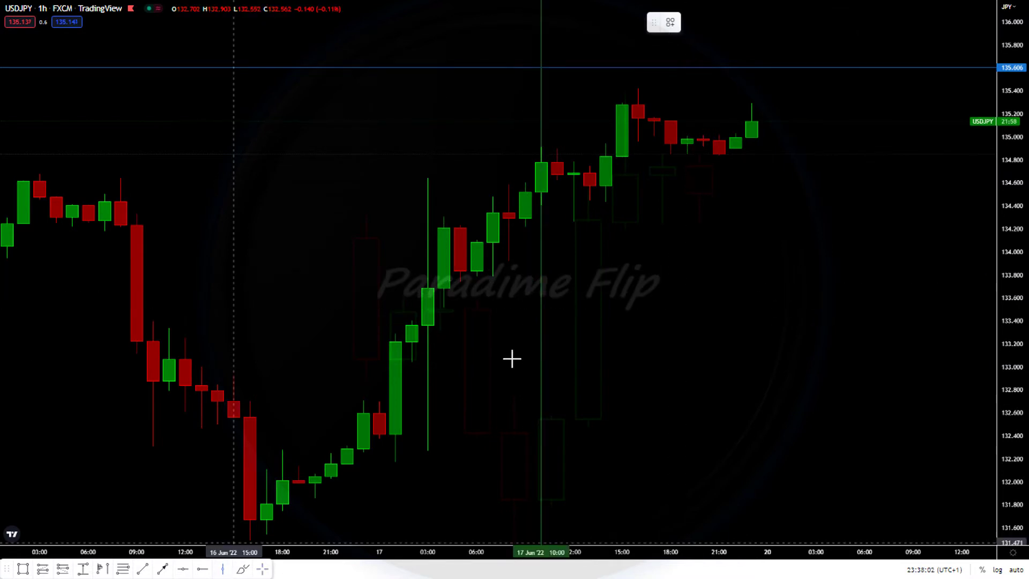
left_click(556, 273)
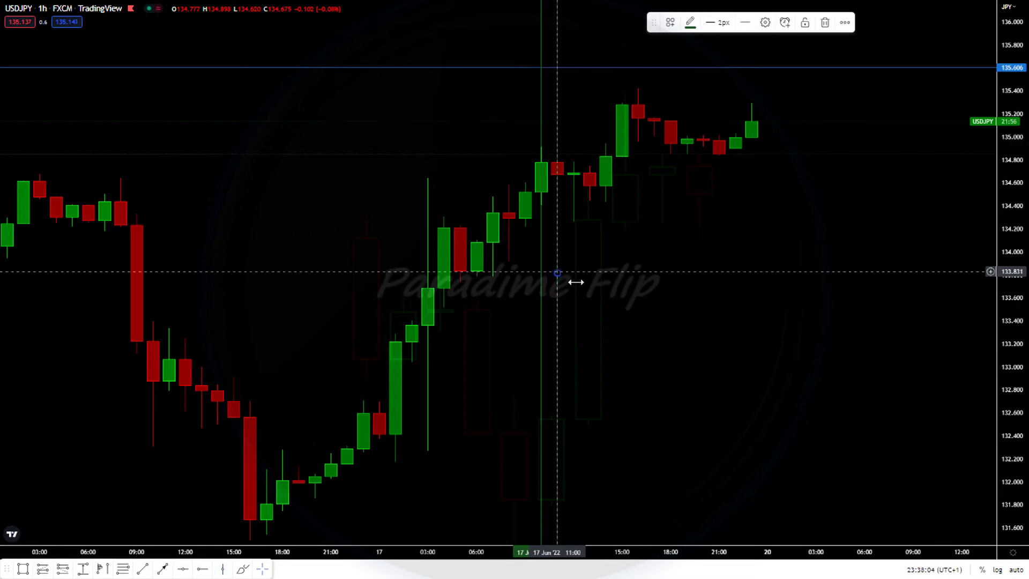
left_click(620, 241)
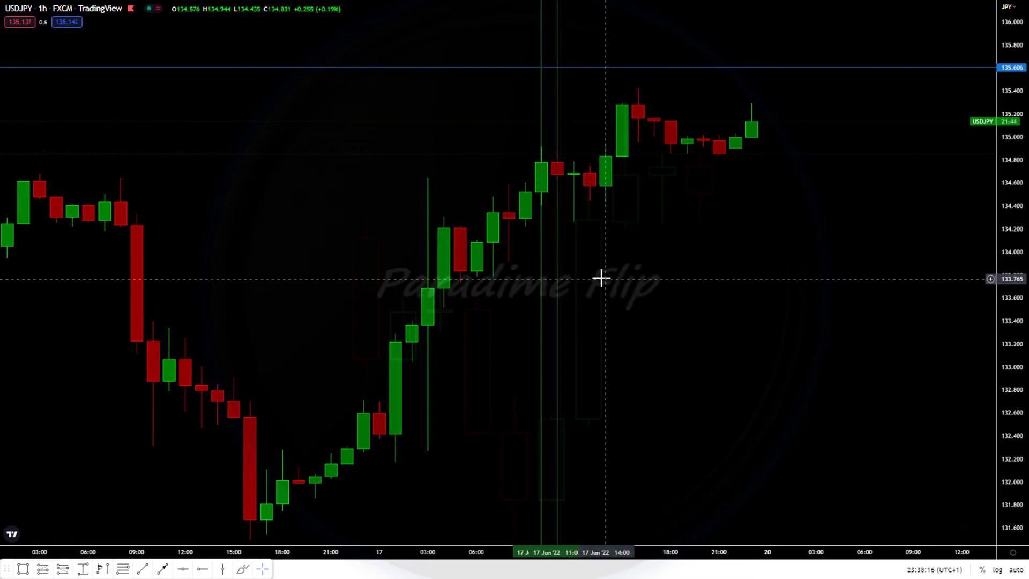
- Change the TradingView chart to the 5-minute interval and frame the price action around the two vertical lines
type("5")
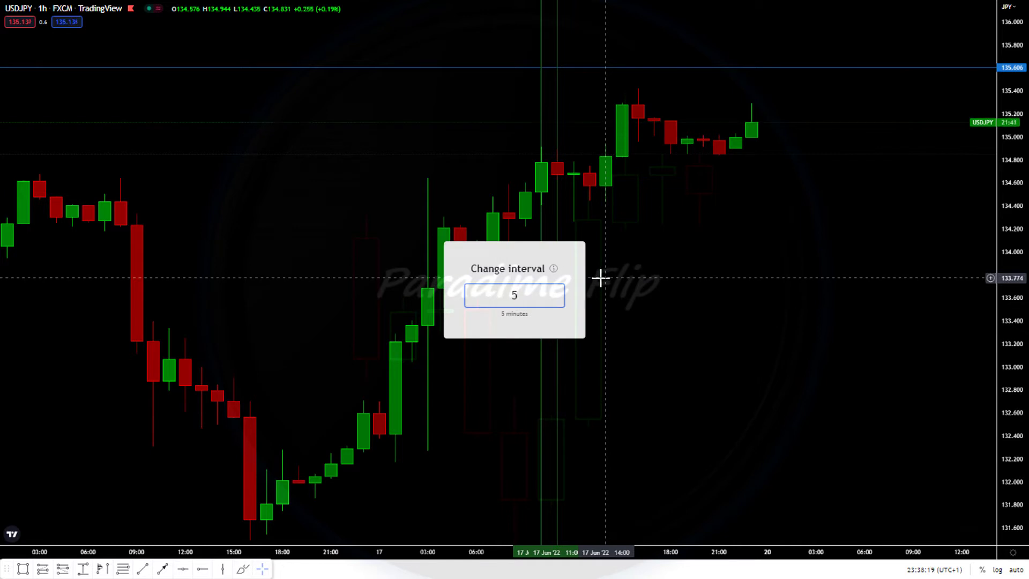
key("Return")
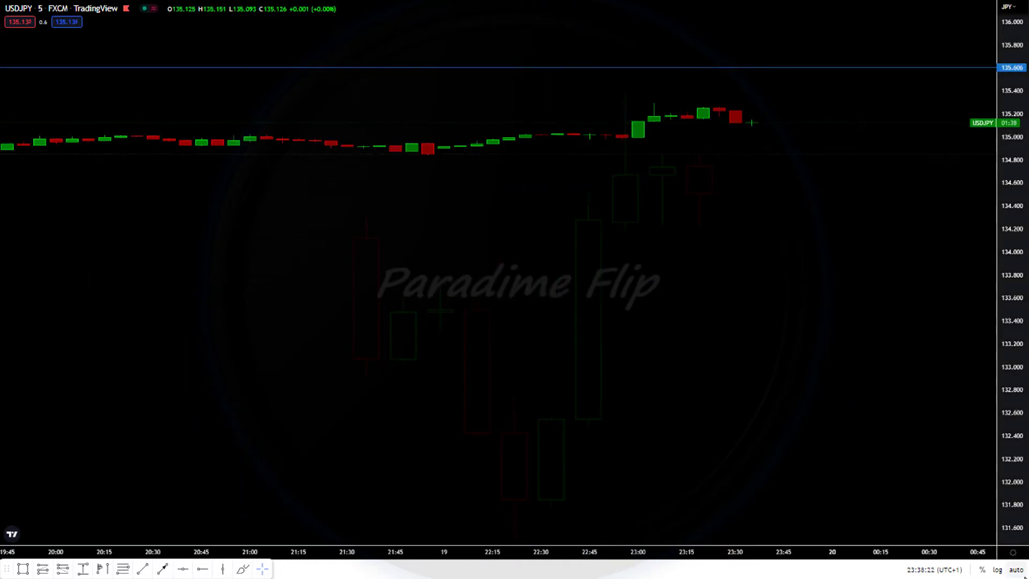
left_click_drag(608, 540, 876, 549)
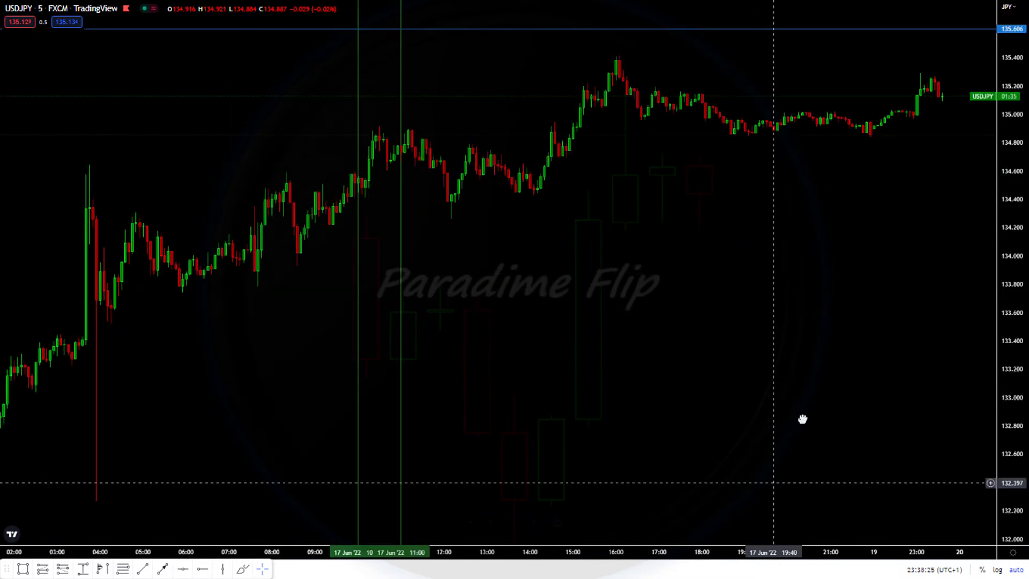
left_click_drag(802, 418, 821, 418)
left_click_drag(677, 547, 557, 568)
left_click_drag(1012, 446, 1017, 392)
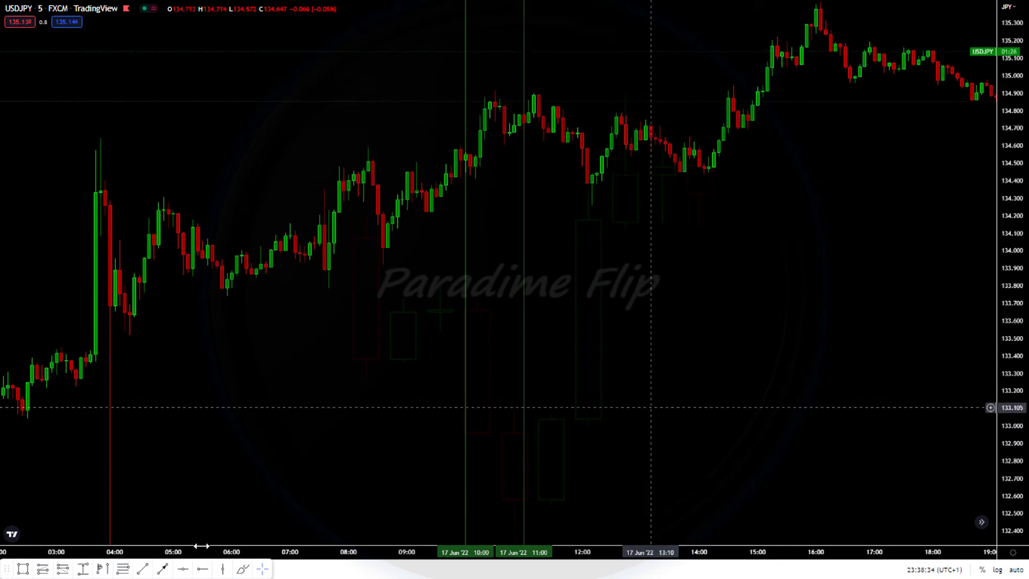
- Draw a rectangle below the candles spanning 10:00 to 11:00 on 17 Jun, from about 132.959 down to 132.520
left_click(23, 569)
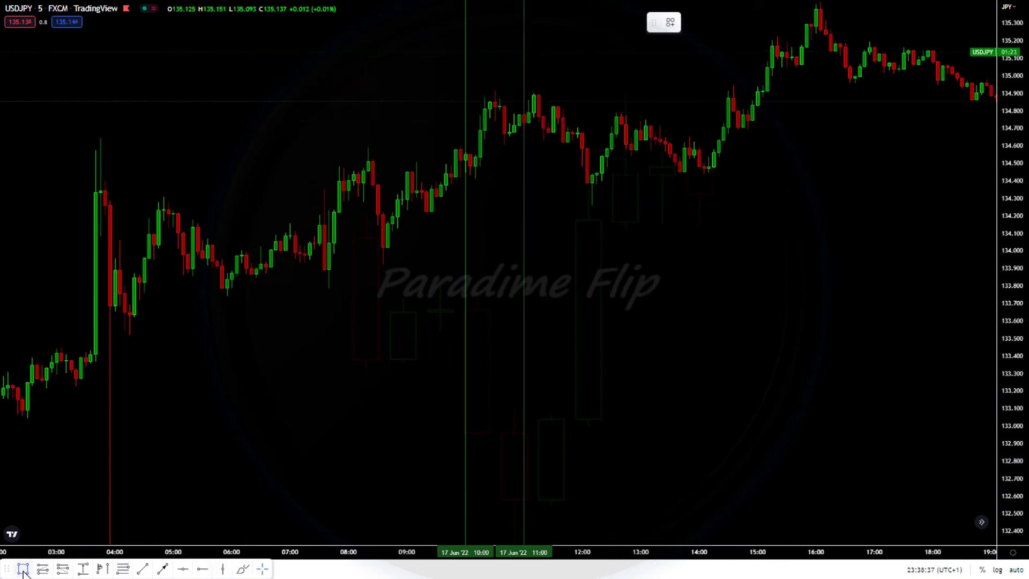
left_click_drag(465, 433, 524, 509)
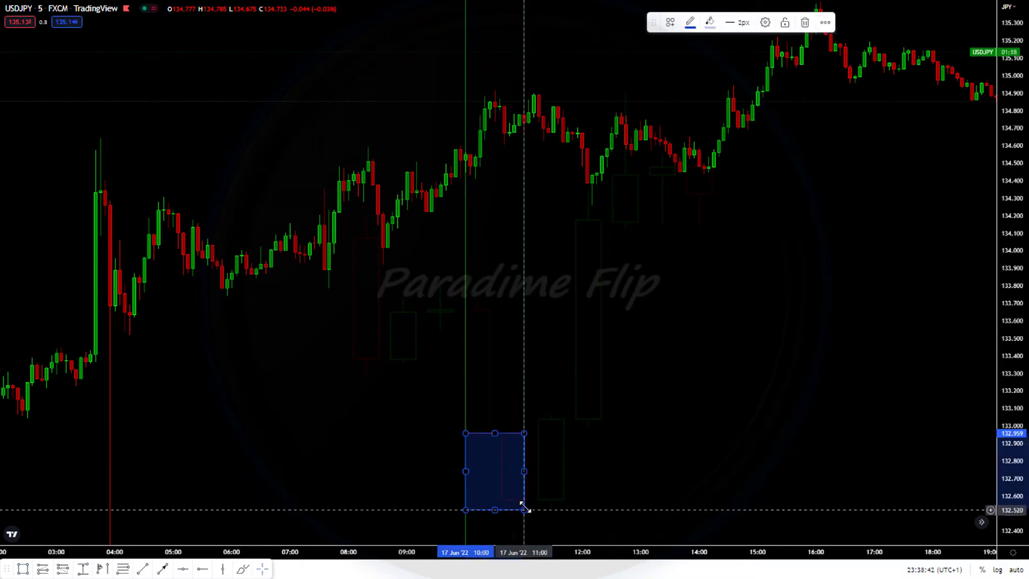
left_click(483, 127)
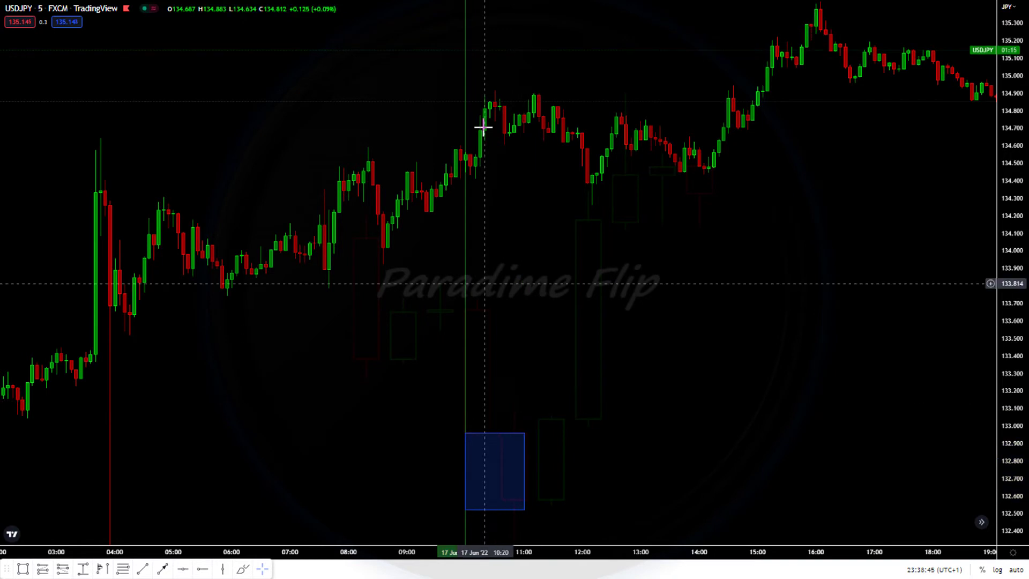
- Add a Fixed Range Volume Profile covering the 17 Jun advance from 03:55 to 10:30
left_click_drag(684, 305, 692, 314)
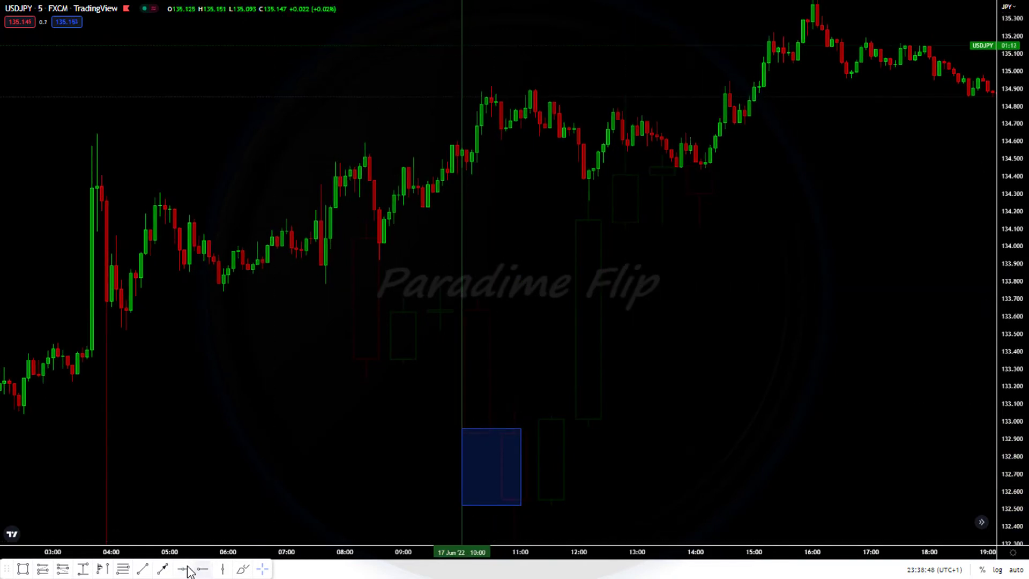
left_click(100, 570)
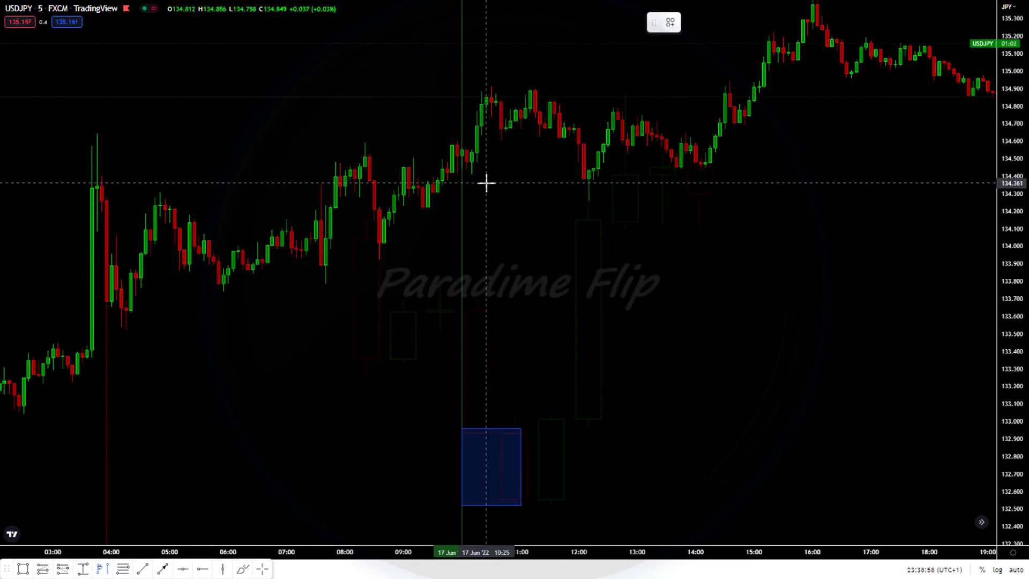
left_click(106, 540)
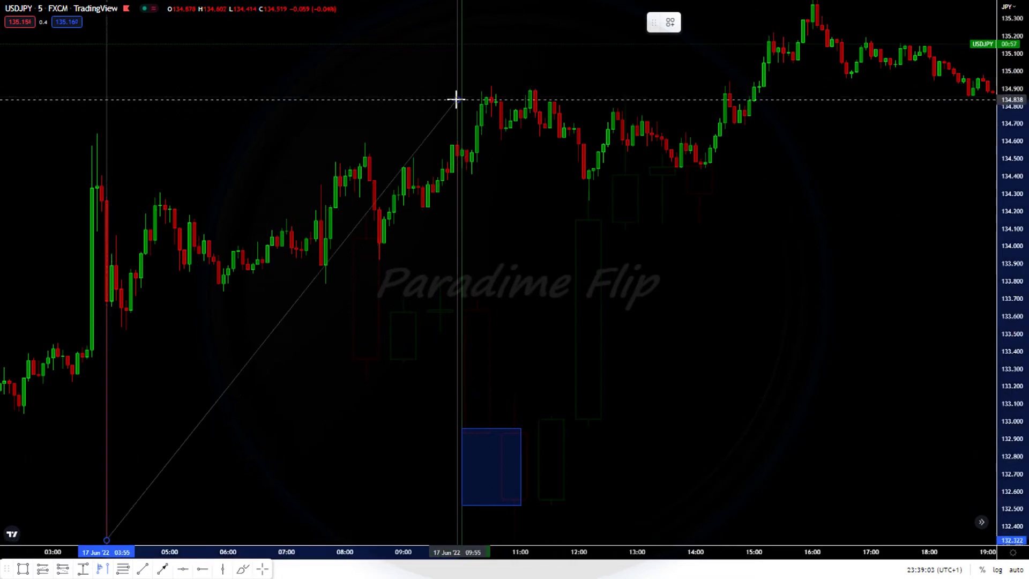
left_click(490, 85)
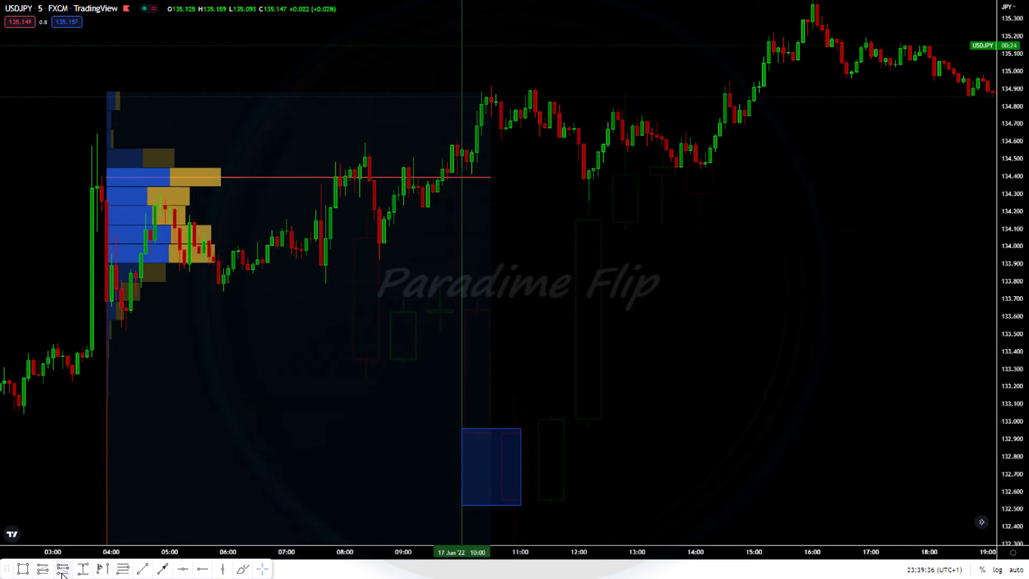
- Draw a thin rectangle along the profile's point of control, from 05:55 to about 15:20, between about 134.433 and 134.373
left_click(223, 170)
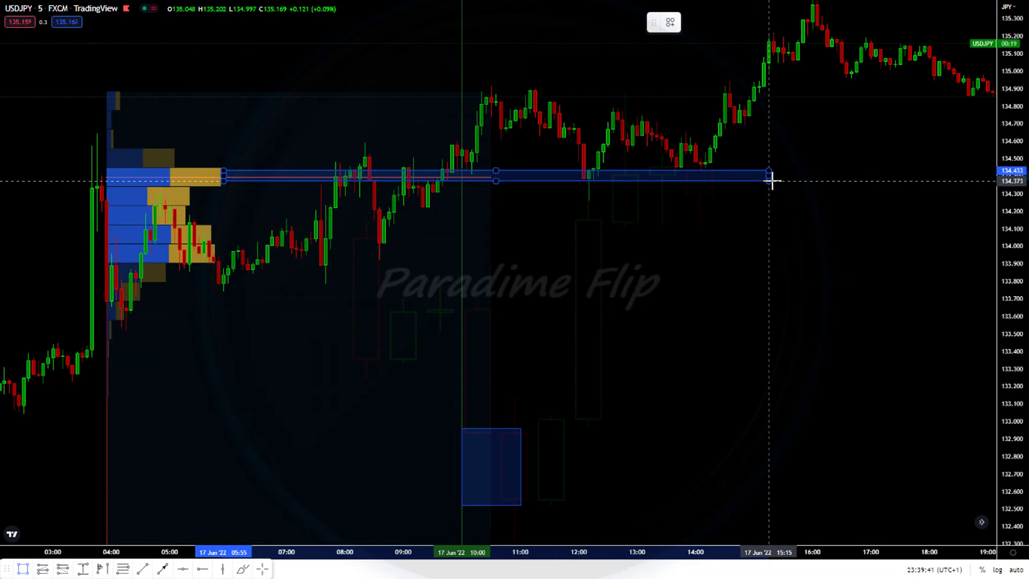
left_click(774, 181)
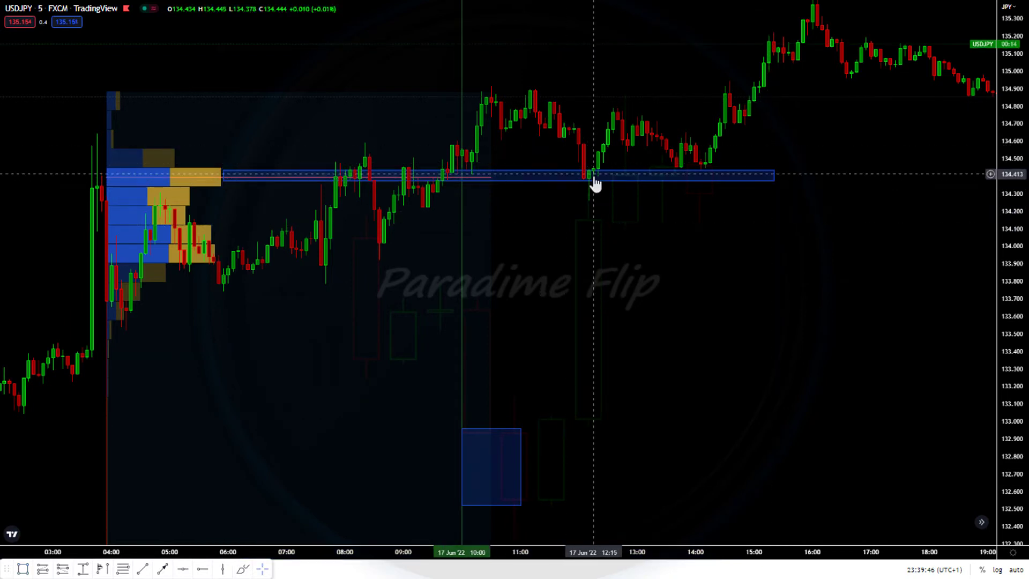
- Add a Fixed Range Volume Profile over the pullback from the 17 Jun 10:30 high to the 12:10 low
left_click_drag(664, 236, 624, 276)
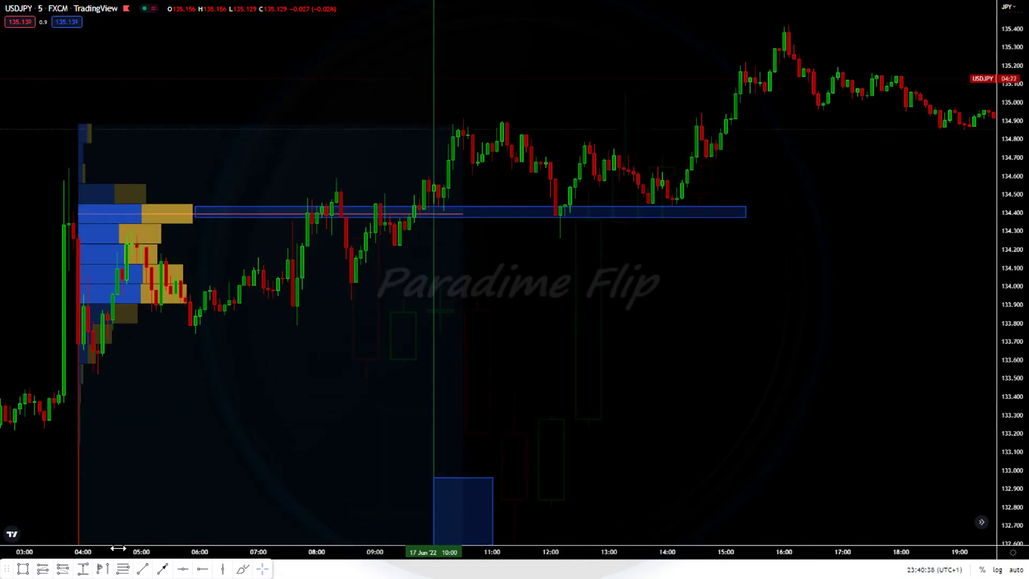
left_click(108, 569)
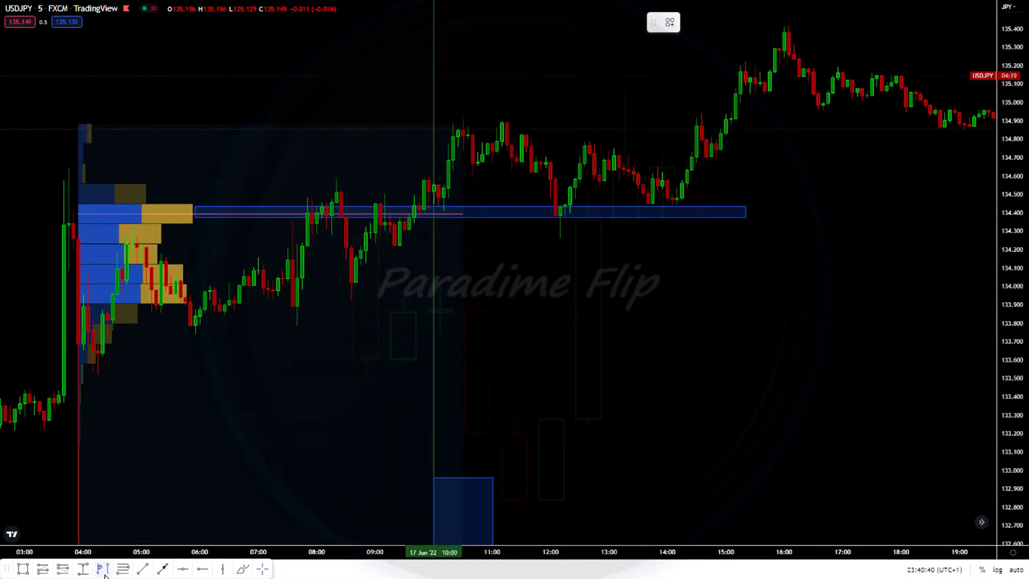
left_click(434, 182)
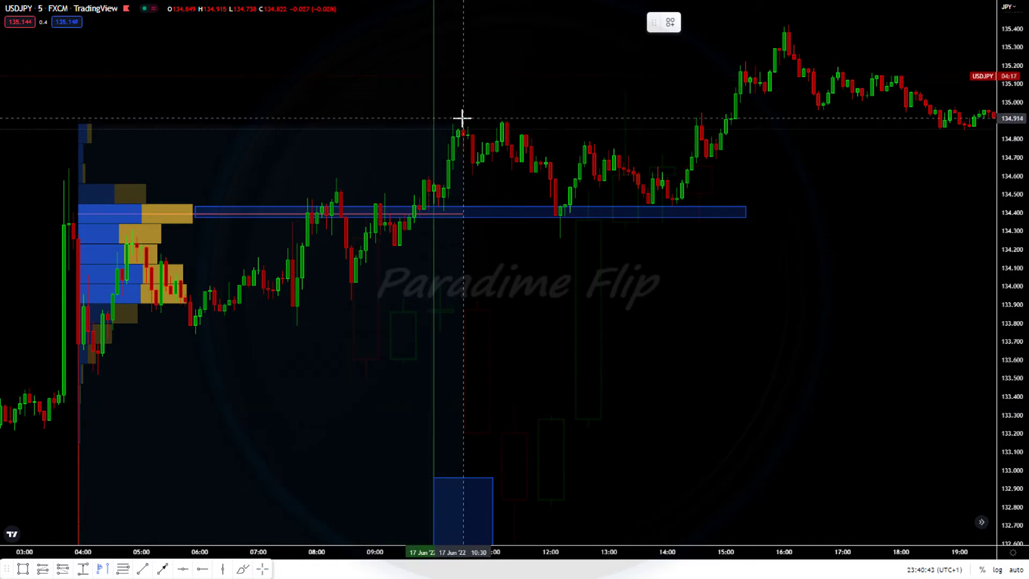
left_click(463, 118)
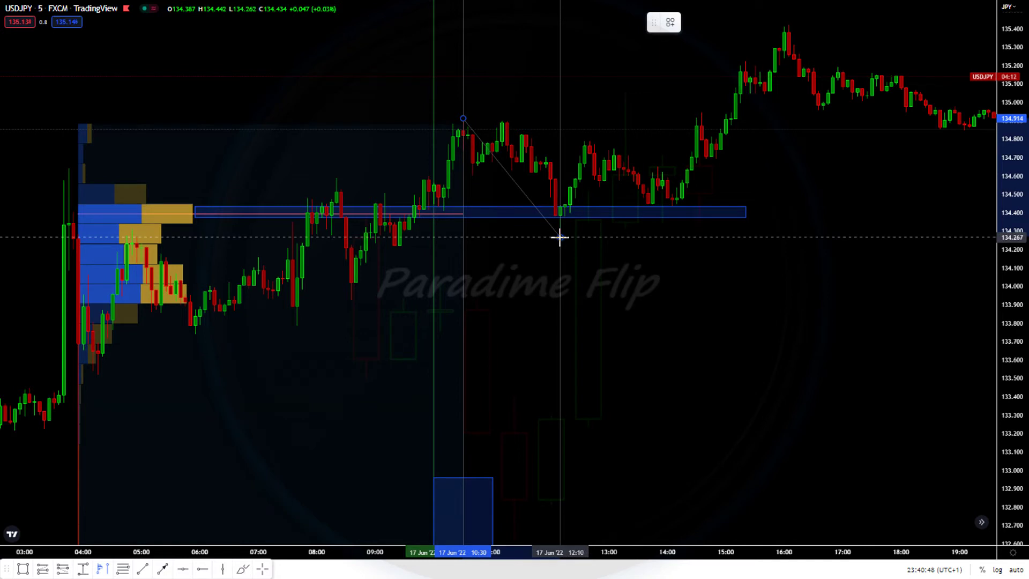
left_click(560, 215)
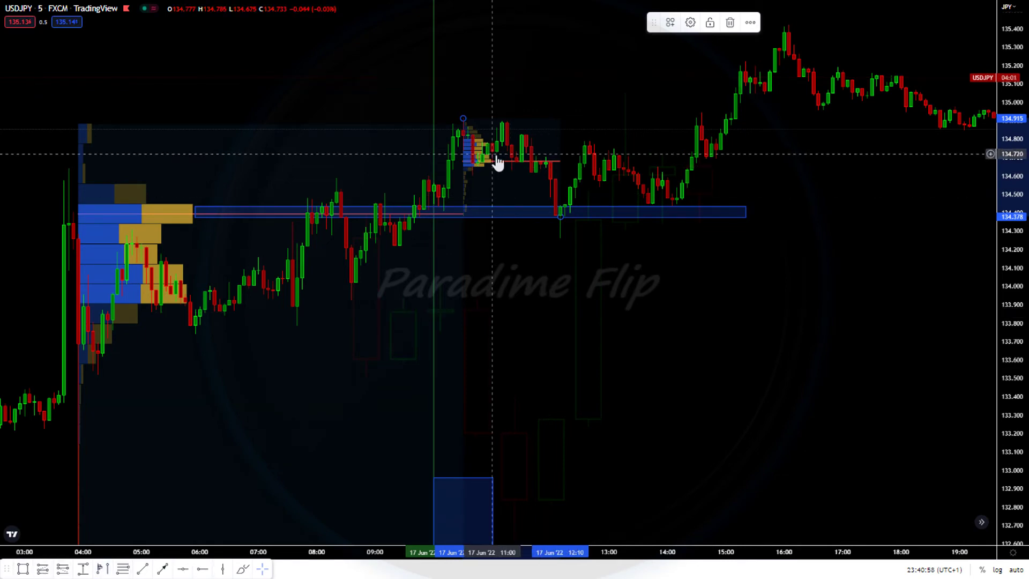
- Draw a thin rectangle along the pullback profile's point of control near 134.685, from 11:05 to about 15:50
left_click_drag(501, 156, 507, 162)
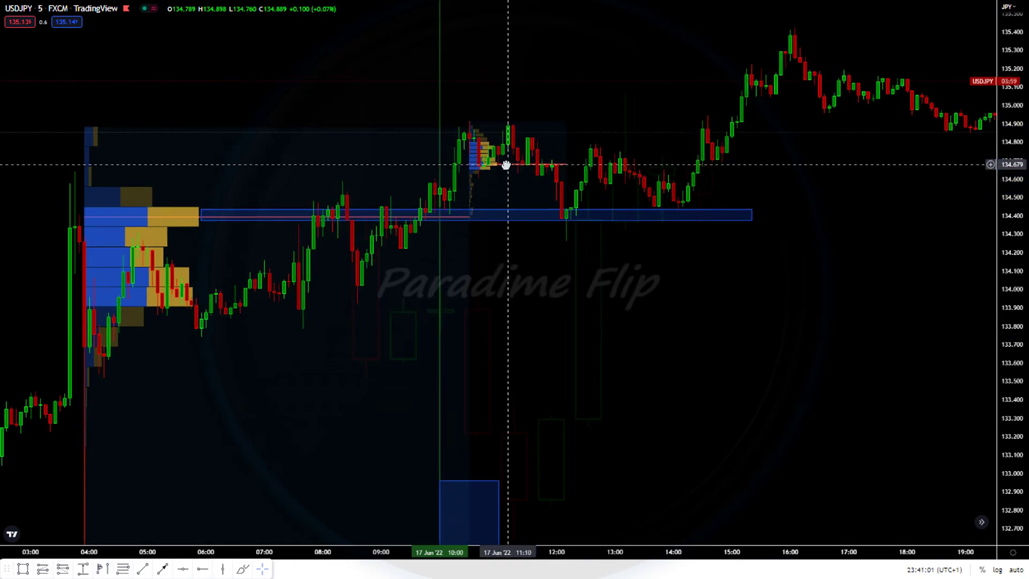
left_click(24, 569)
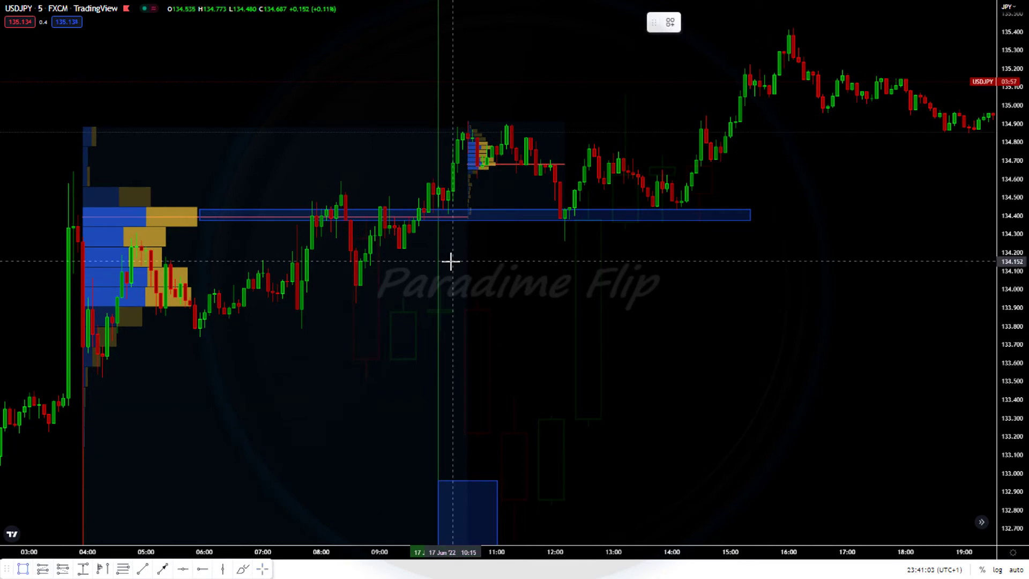
left_click(501, 163)
left_click(735, 163)
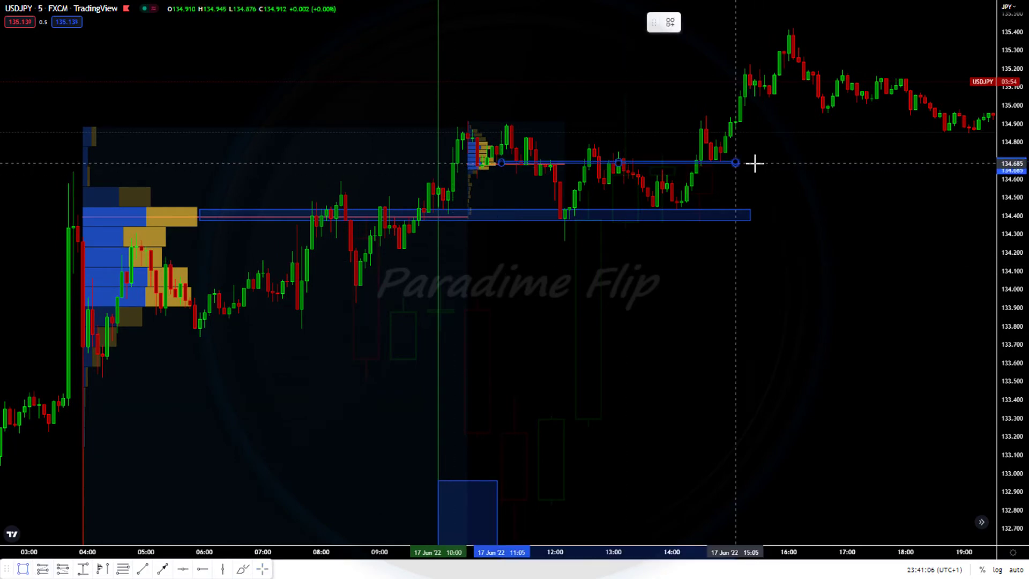
left_click(780, 167)
left_click(725, 273)
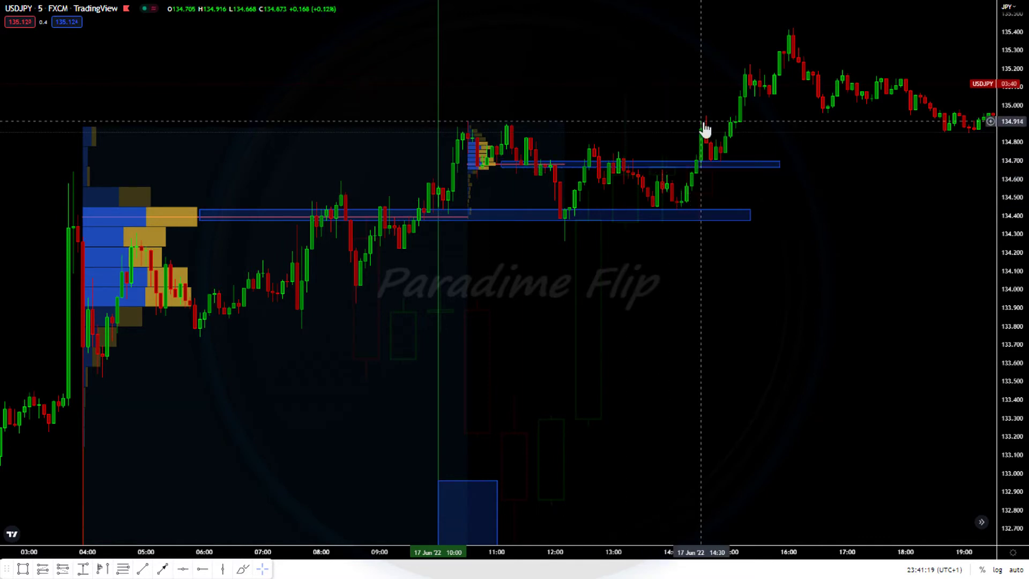
- Draw a nearly horizontal trend line from the 14:30 candle's body top to about 15:25, near 134.86
left_click(719, 162)
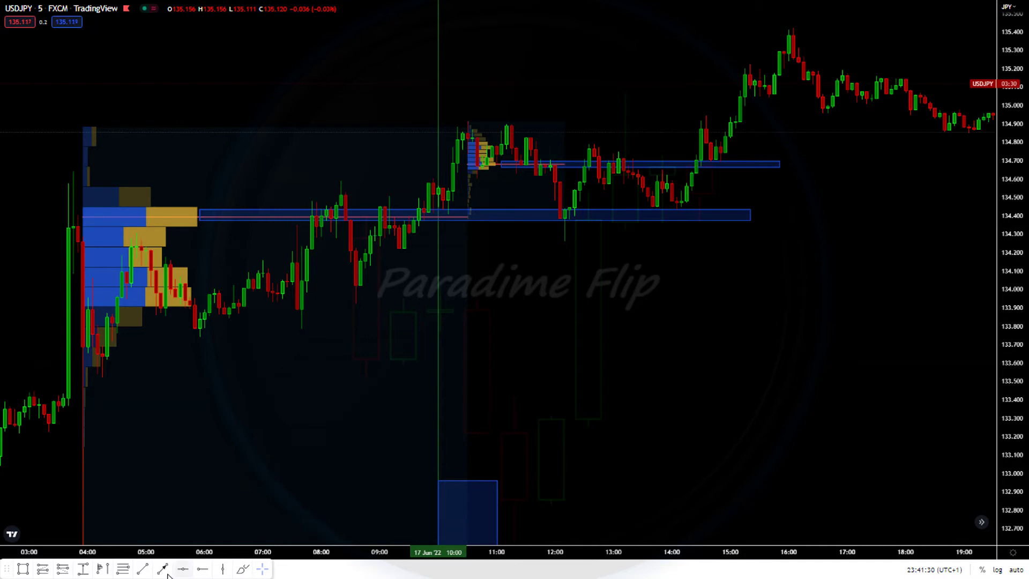
left_click(143, 568)
left_click(701, 130)
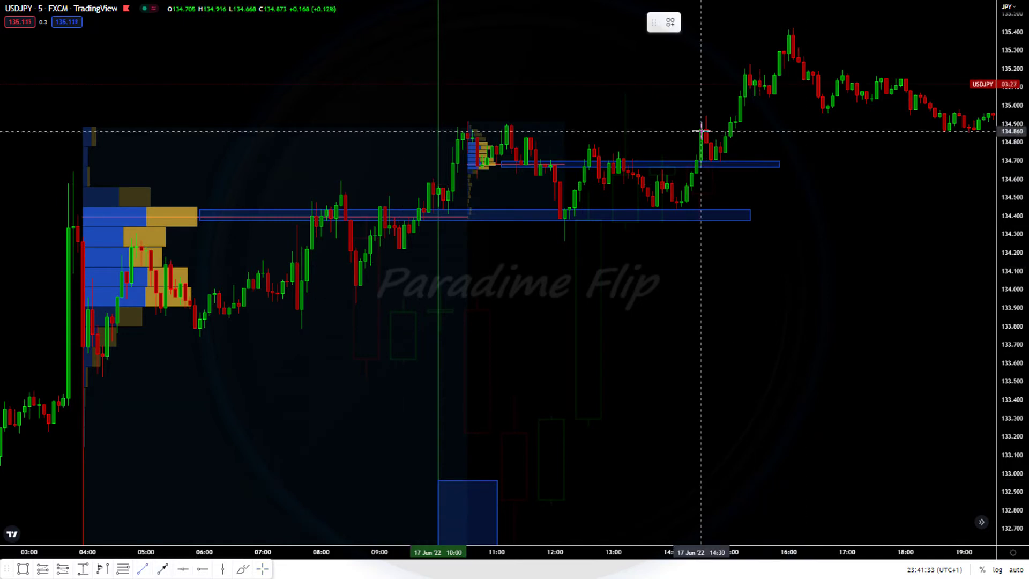
left_click(754, 131)
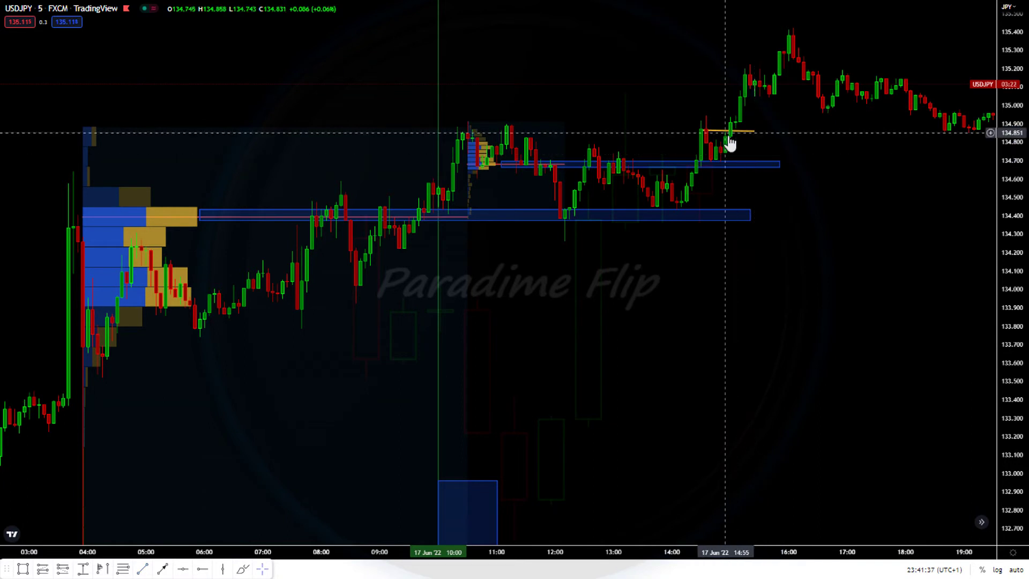
- Add a Fixed Range Volume Profile over the small pullback from 14:35 to 14:50 on 17 Jun
left_click_drag(799, 177, 689, 171)
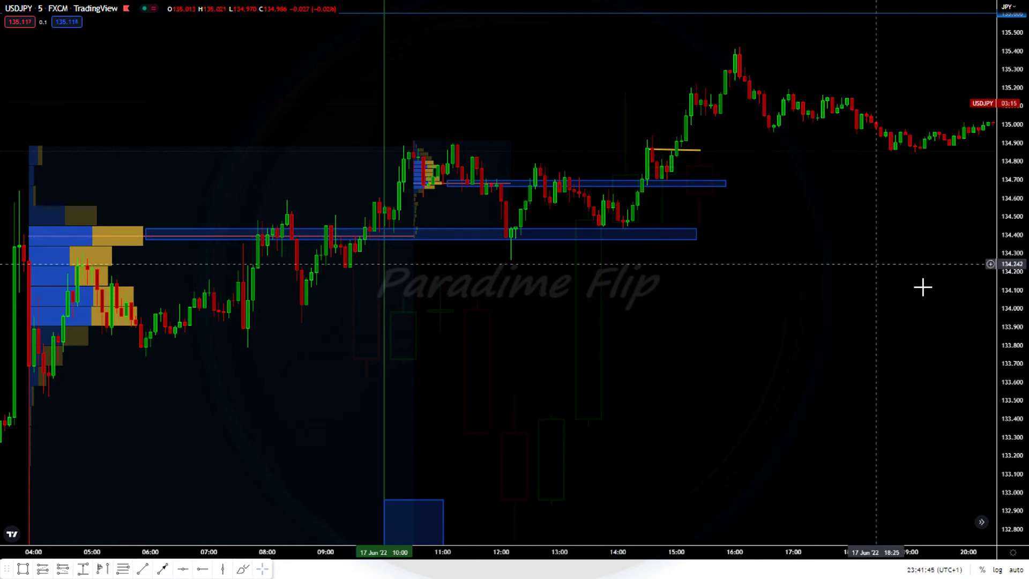
left_click_drag(1010, 308, 1006, 257)
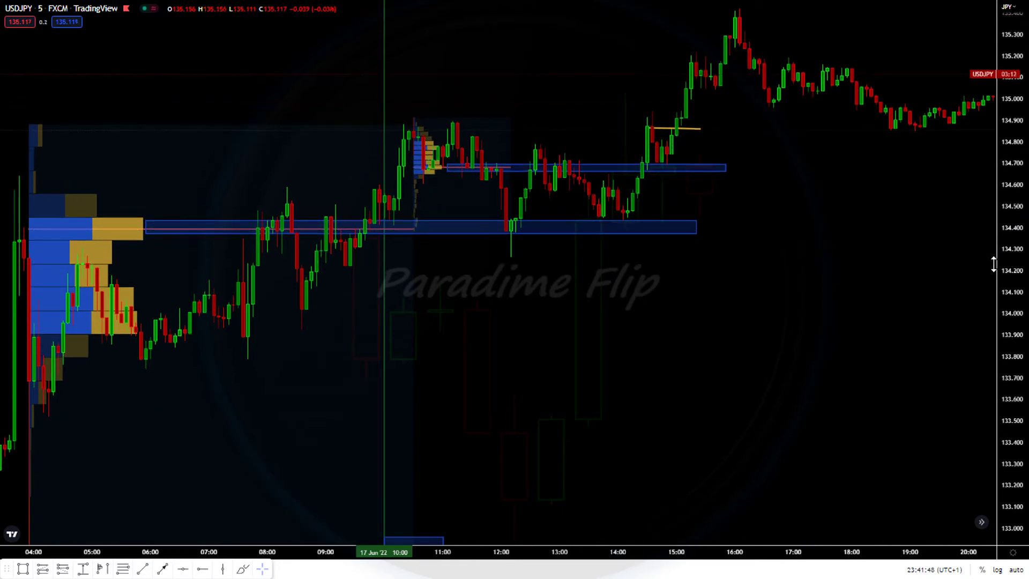
left_click_drag(831, 252, 828, 311)
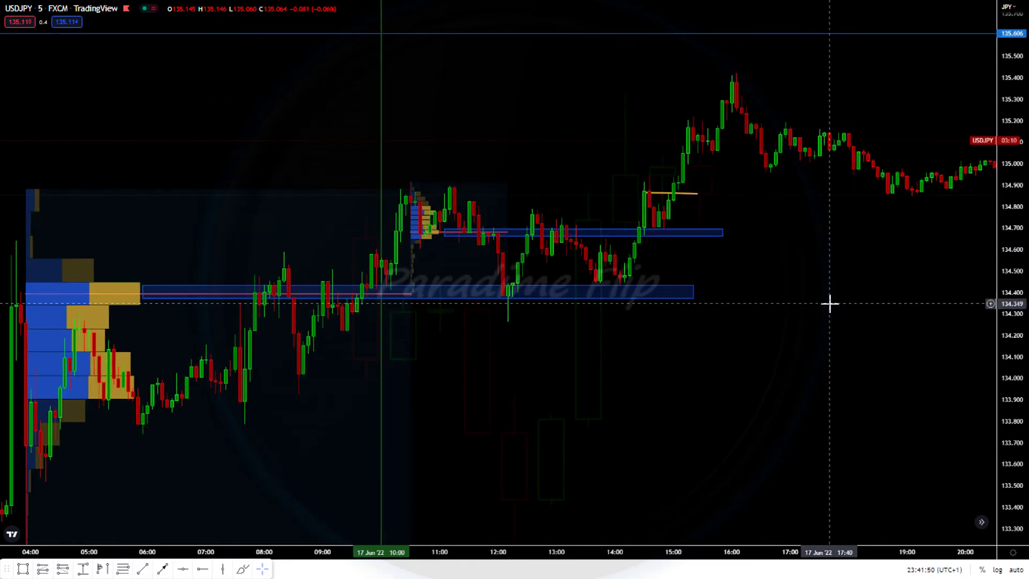
left_click(106, 570)
left_click(650, 180)
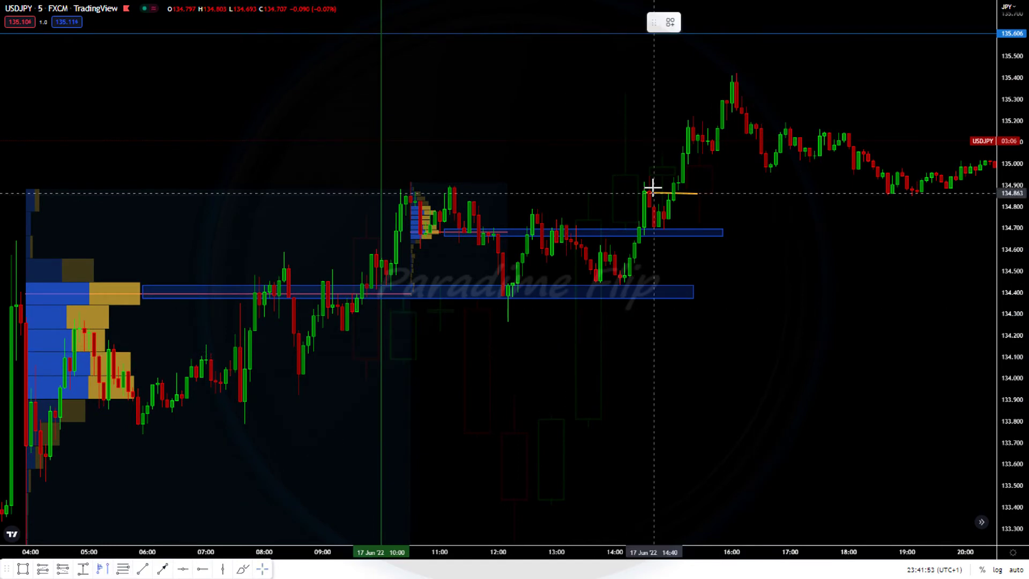
left_click(669, 233)
- Draw a thin rectangle over the small pullback profile's point of control, from 14:40 to 15:05, between about 134.781 and 134.767
left_click_drag(824, 273, 874, 272)
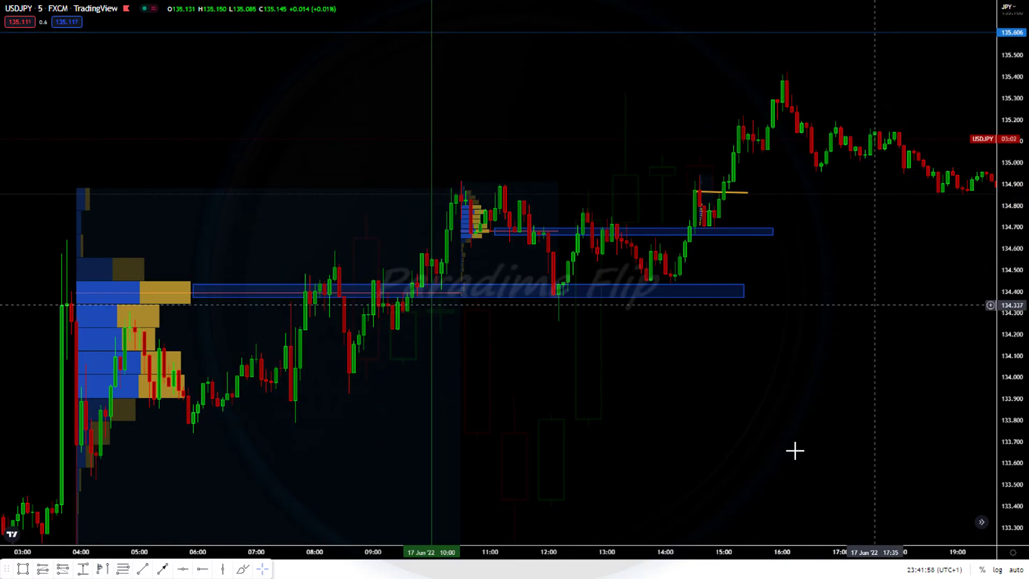
left_click_drag(749, 559, 471, 559)
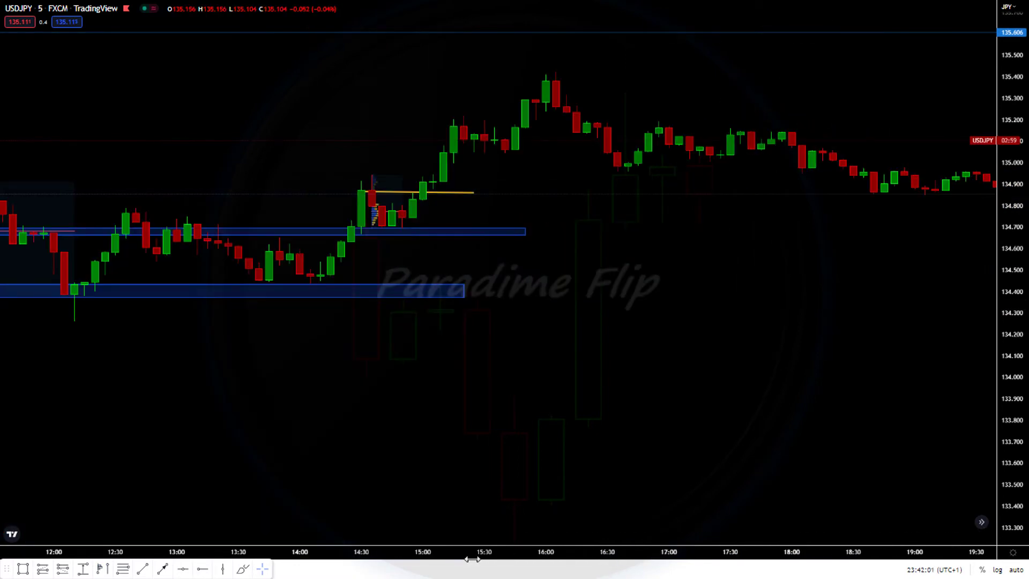
left_click_drag(435, 444, 720, 449)
left_click_drag(1013, 423, 1021, 271)
left_click_drag(797, 552, 751, 552)
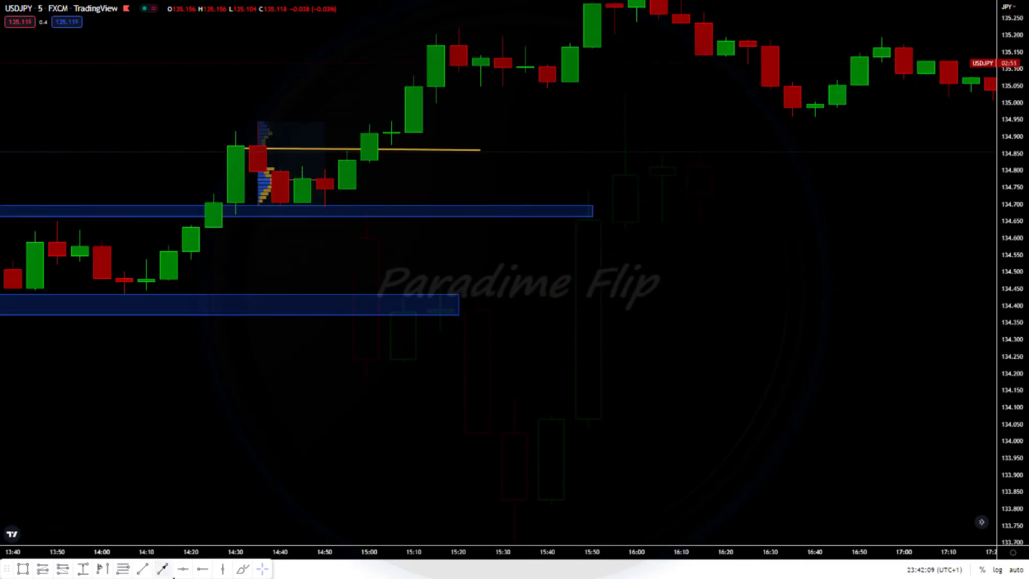
left_click(23, 569)
left_click(278, 176)
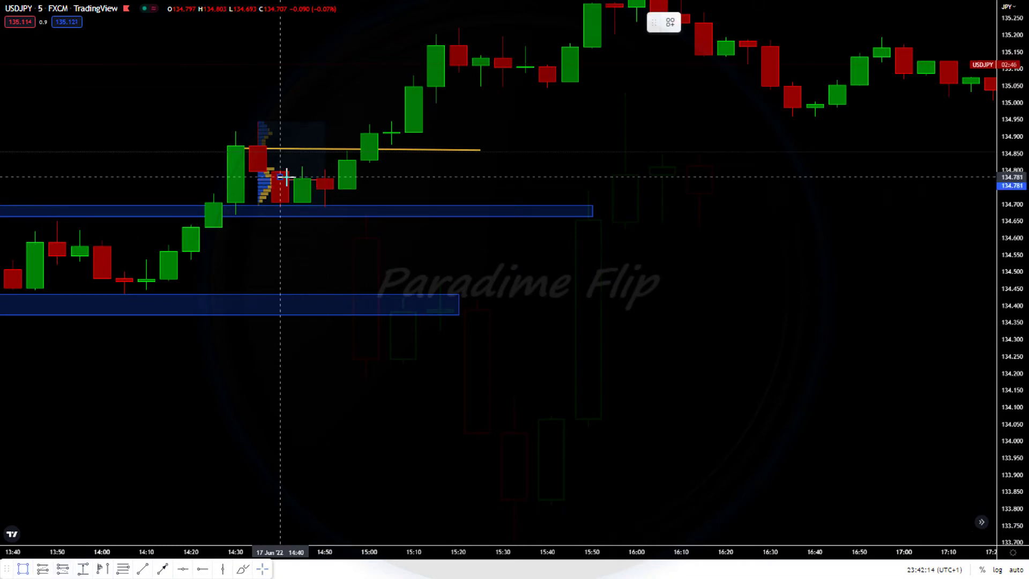
left_click(391, 181)
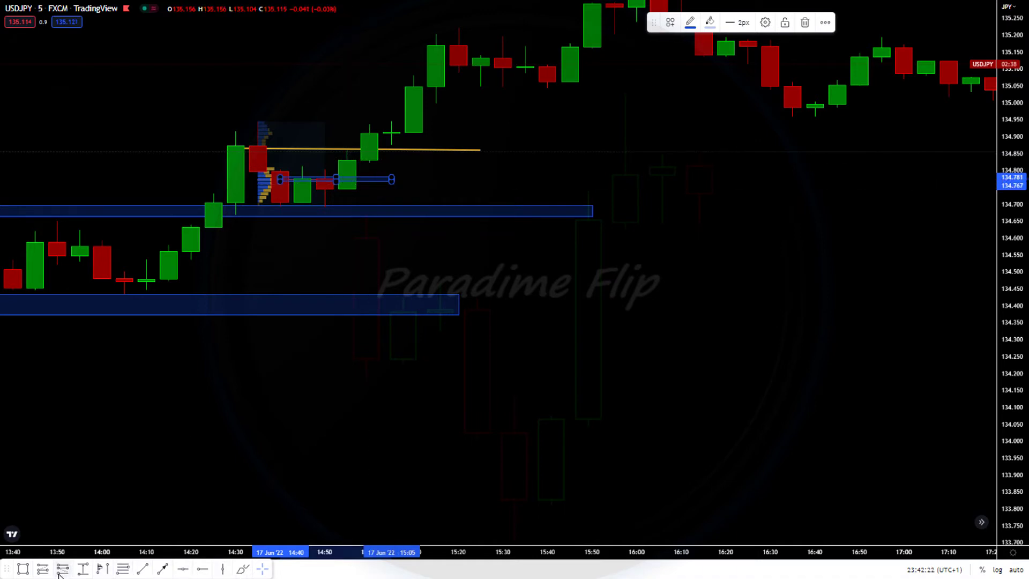
- Place a long position at the 14:55 candle with entry at about 134.835 and stop at about 134.604
left_click(272, 395)
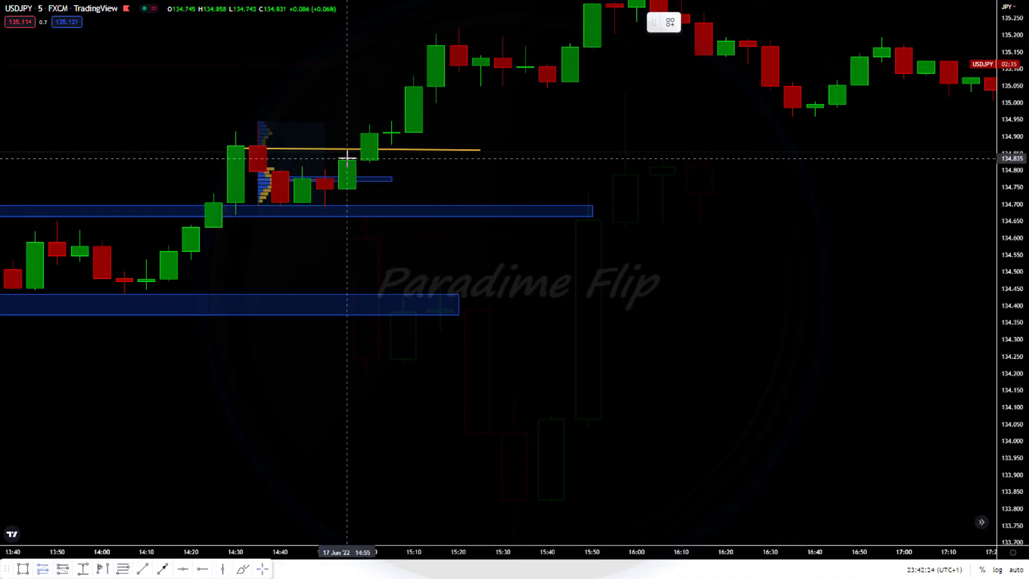
left_click_drag(347, 158, 341, 237)
left_click(326, 231)
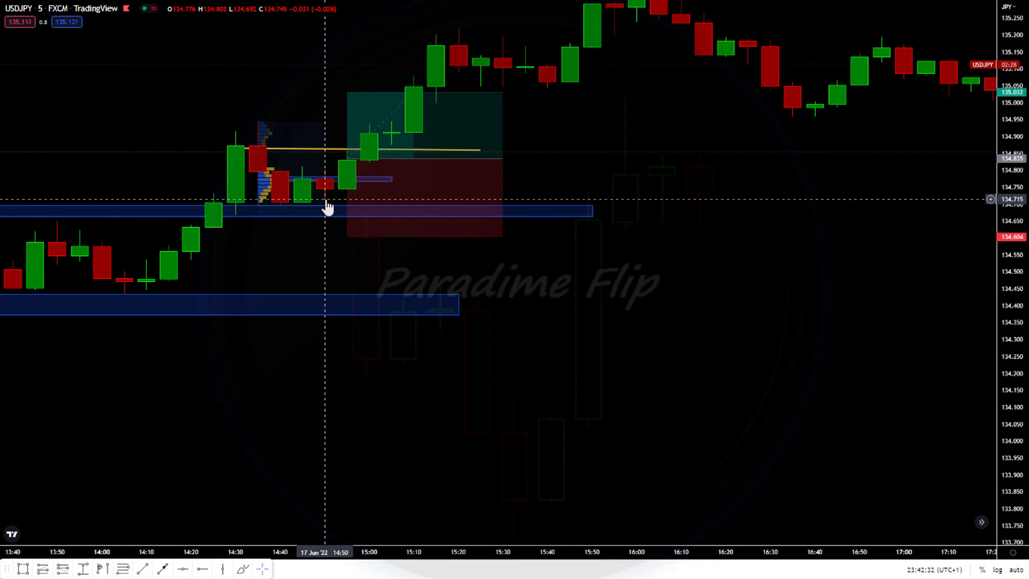
- Draw a Fibonacci retracement from the 12:10 low at about 134.262 to the 10:25 high at about 134.916, showing the -100% extension
left_click_drag(575, 461, 595, 527)
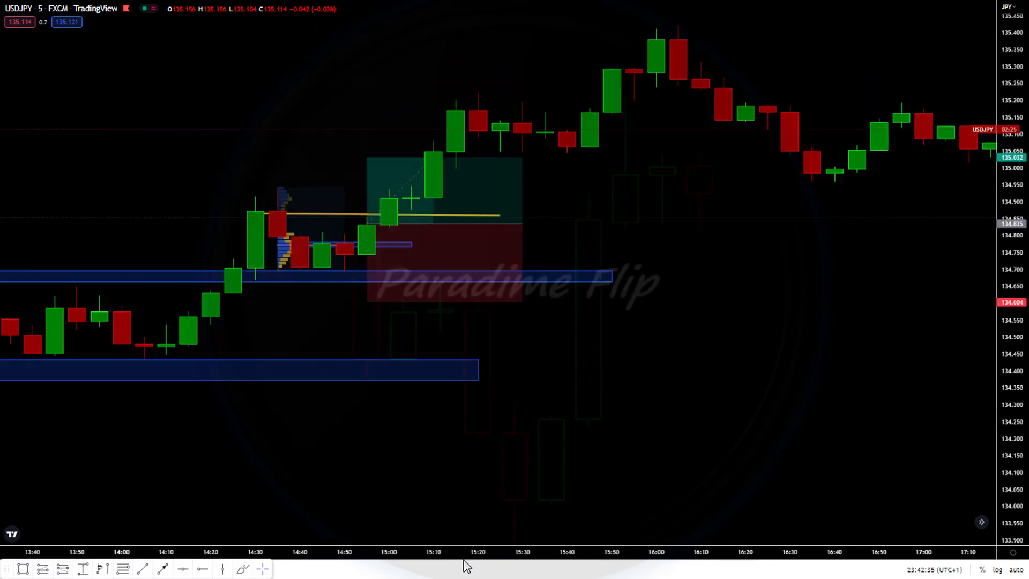
left_click_drag(455, 553, 551, 551)
scroll(633, 542, "down", 4)
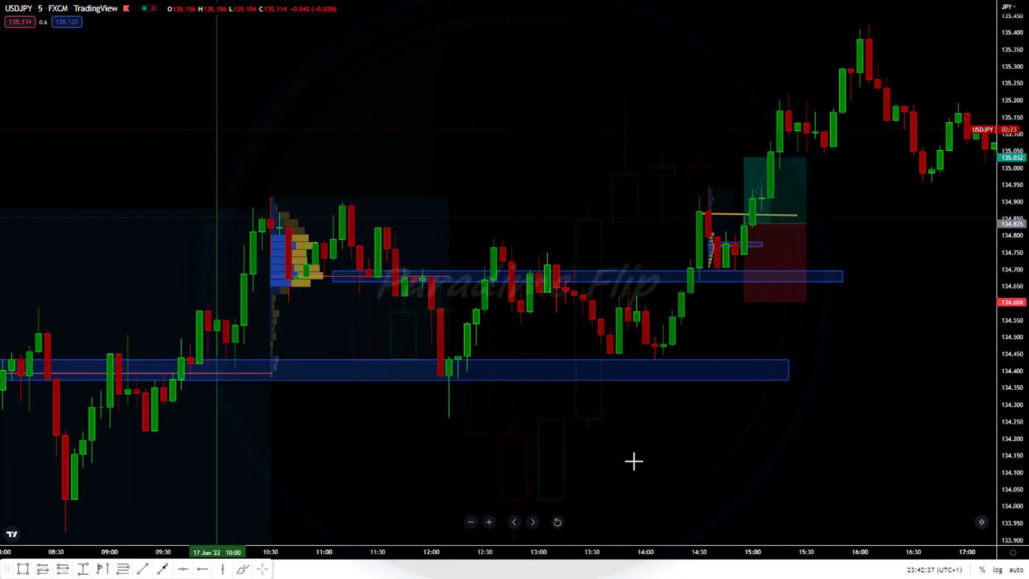
left_click_drag(479, 547, 517, 549)
left_click(123, 569)
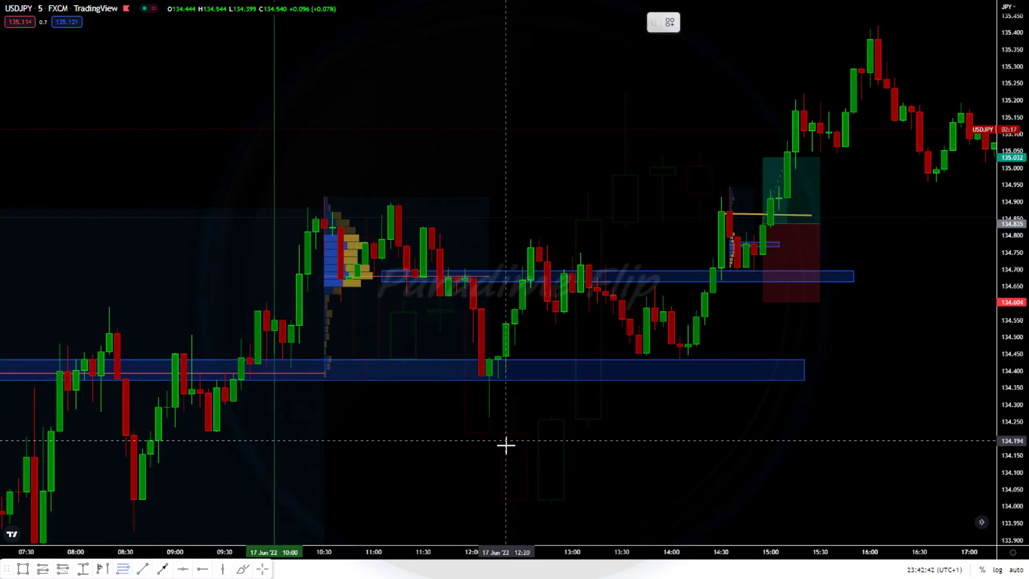
left_click(489, 417)
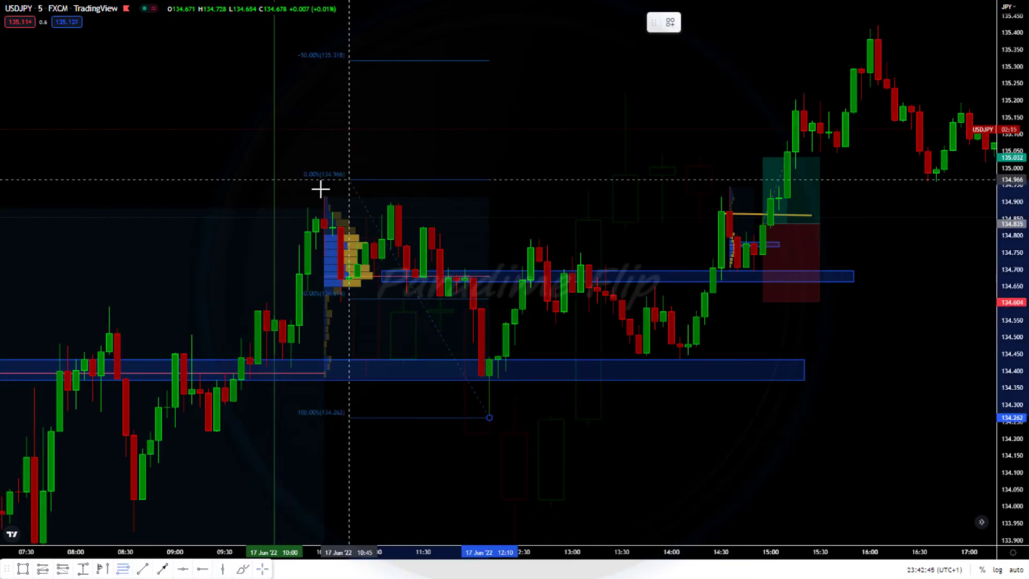
left_click(316, 199)
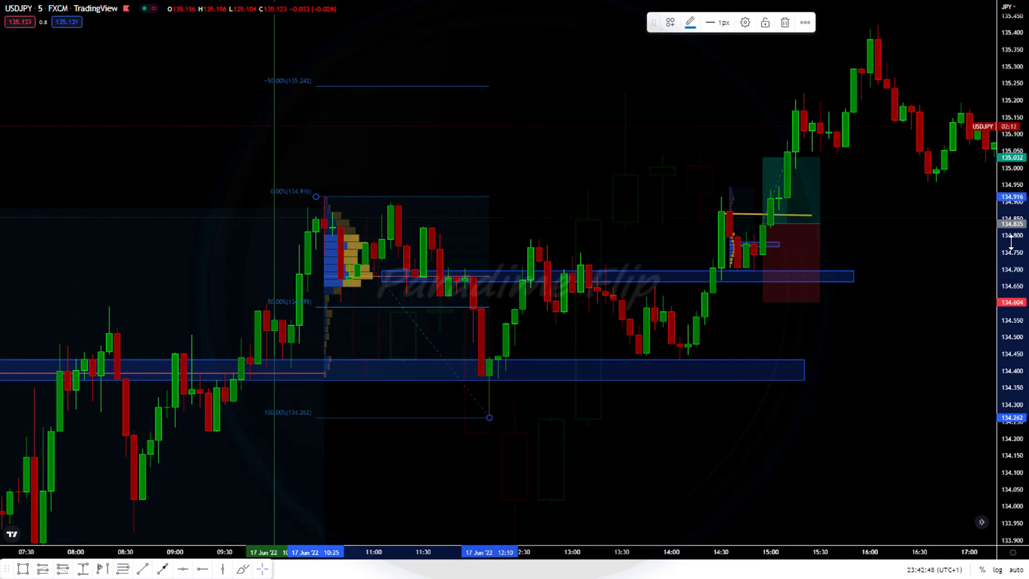
left_click_drag(1013, 278, 1009, 325)
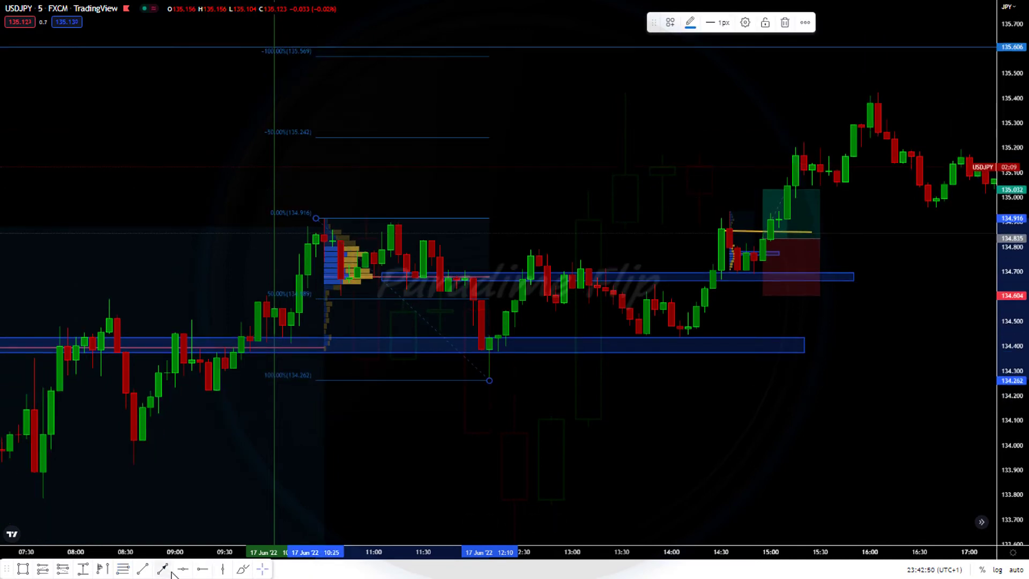
- Draw a rectangle at the -100% Fibonacci extension from 12:05 to 16:45 on 17 Jun, between about 135.575 and 135.538
left_click(23, 569)
left_click(481, 55)
left_click(943, 64)
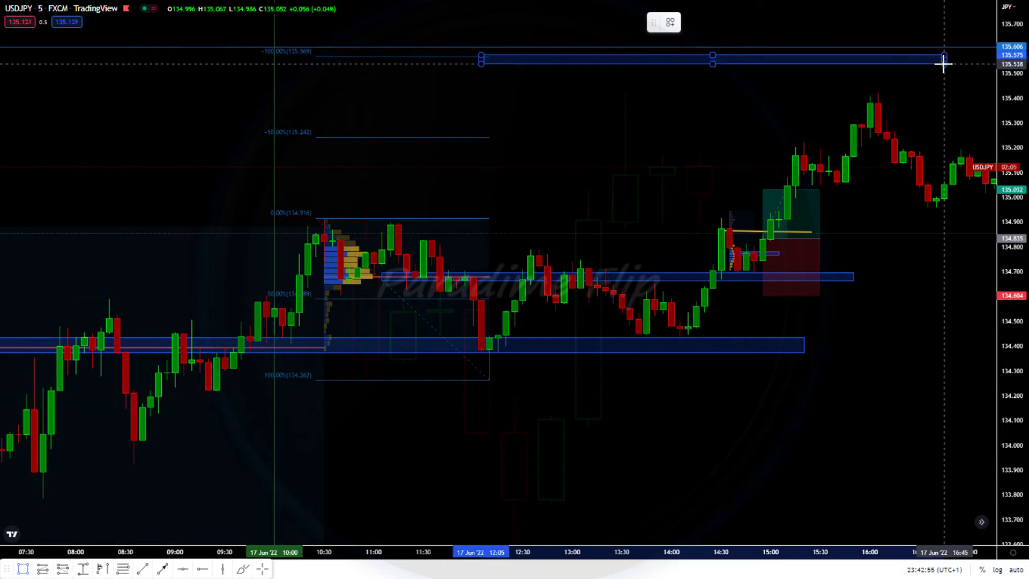
left_click(383, 363)
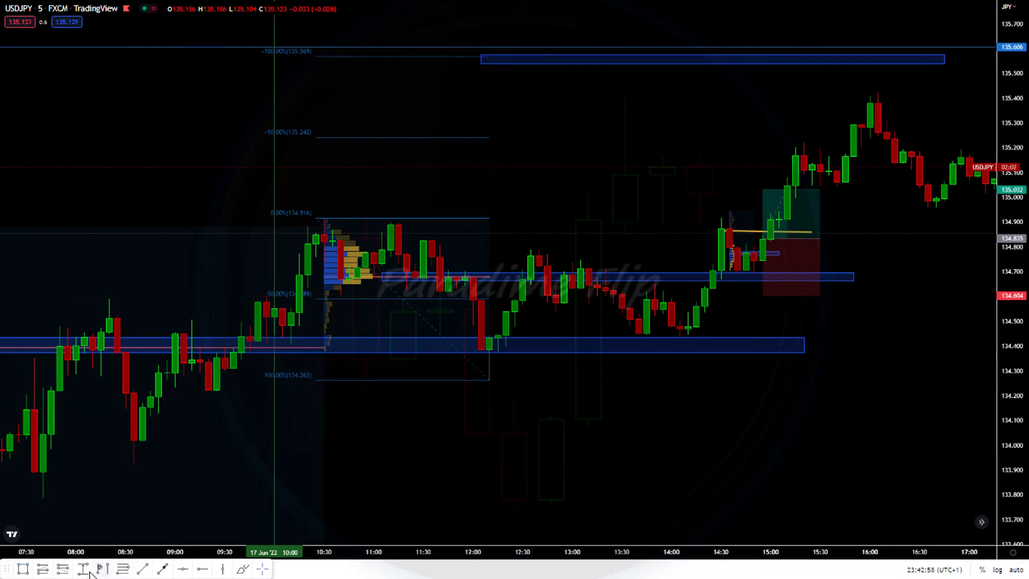
- Draw a thin rectangle along the -50% Fibonacci extension at about 135.25, from 12:10 past the 16:00 peak
left_click(22, 569)
left_click(488, 136)
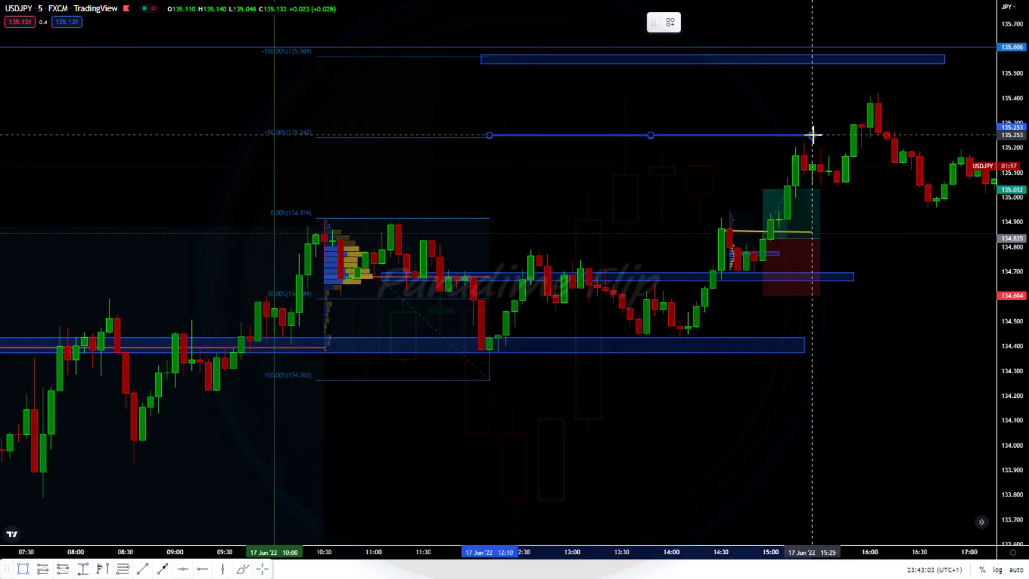
left_click(935, 136)
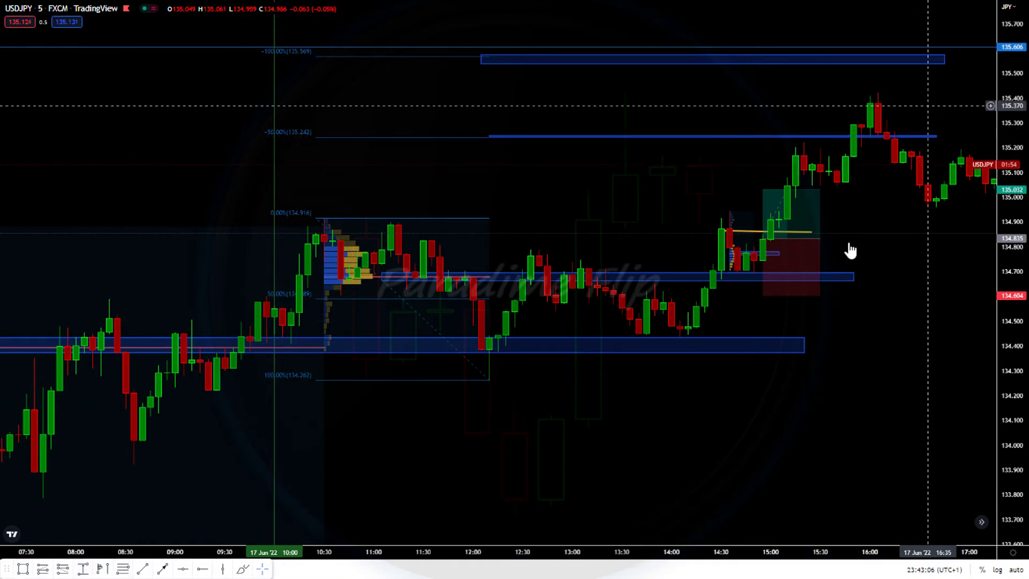
- Draw a second Fibonacci retracement beside the long position, from its stop at about 134.602 up to about 135.058
left_click_drag(863, 395, 707, 468)
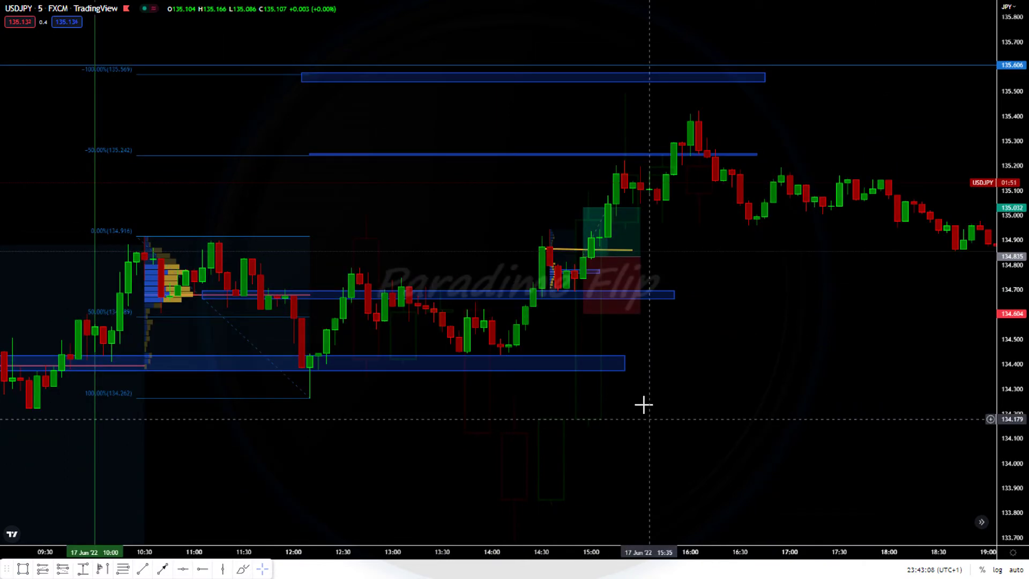
left_click(123, 569)
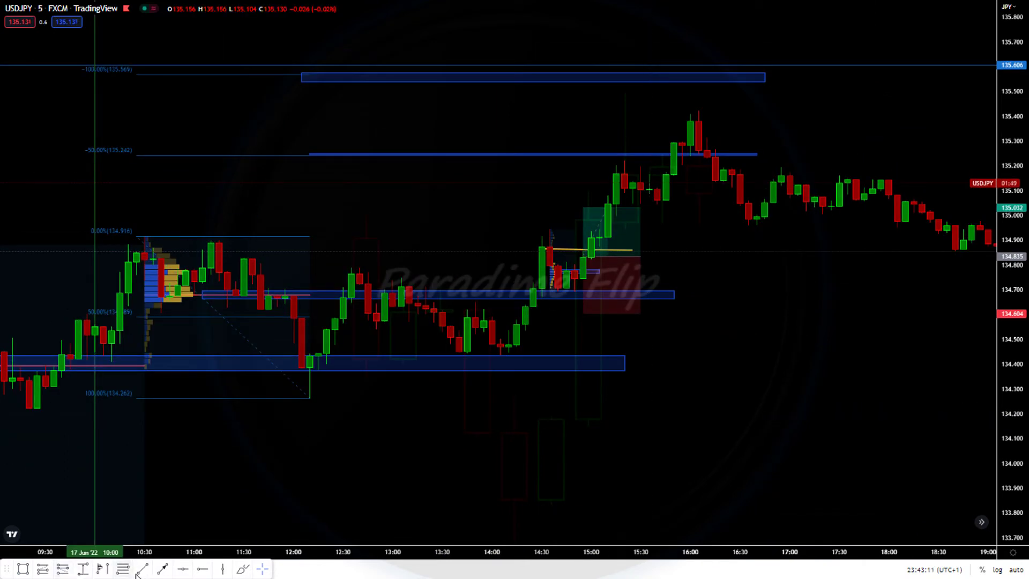
left_click(665, 314)
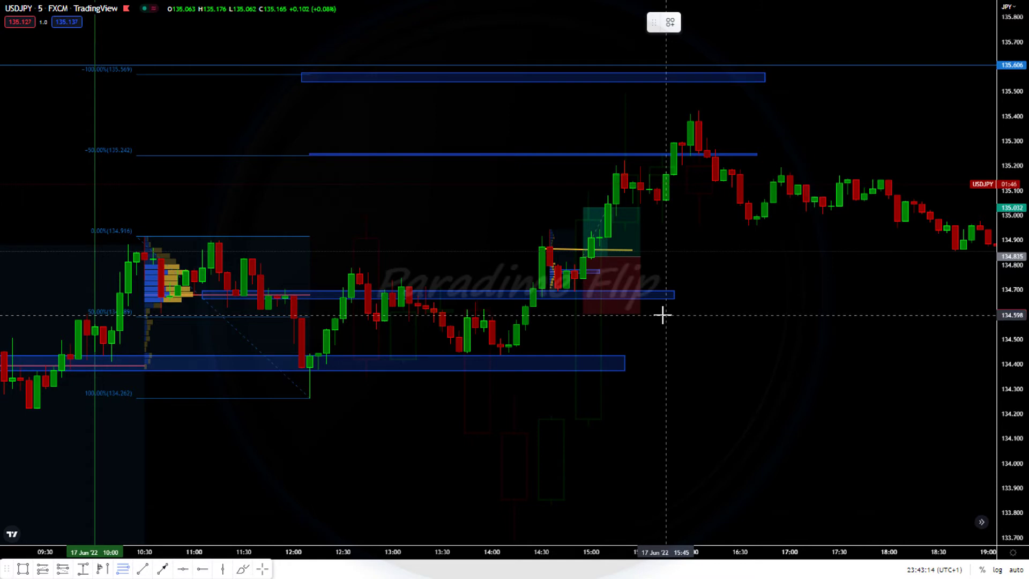
left_click(601, 201)
- Resize the long position to a target of about 135.510, a break-even stop at about 134.834 and an end at 16:10
left_click_drag(583, 207, 585, 89)
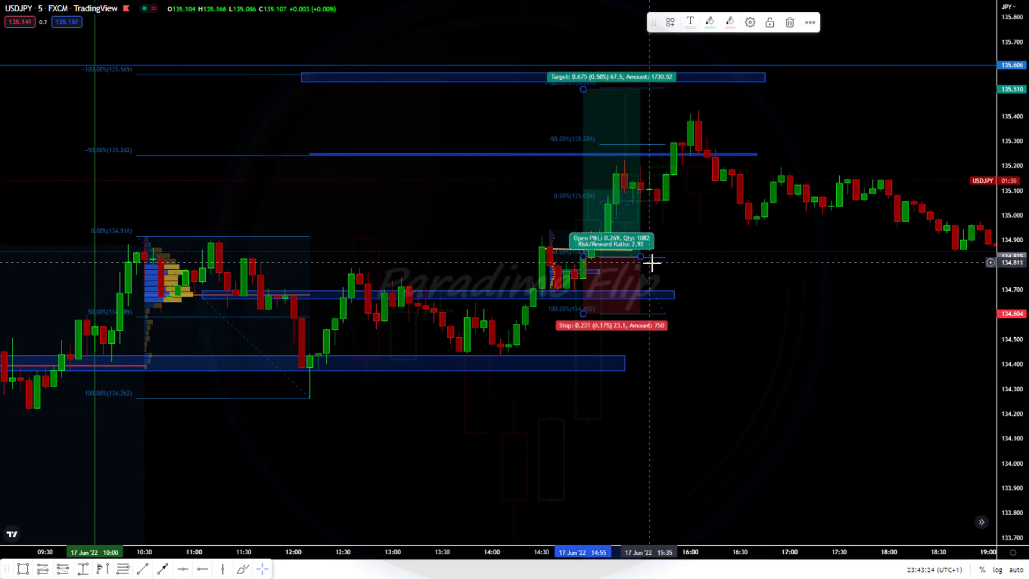
left_click_drag(640, 256, 707, 257)
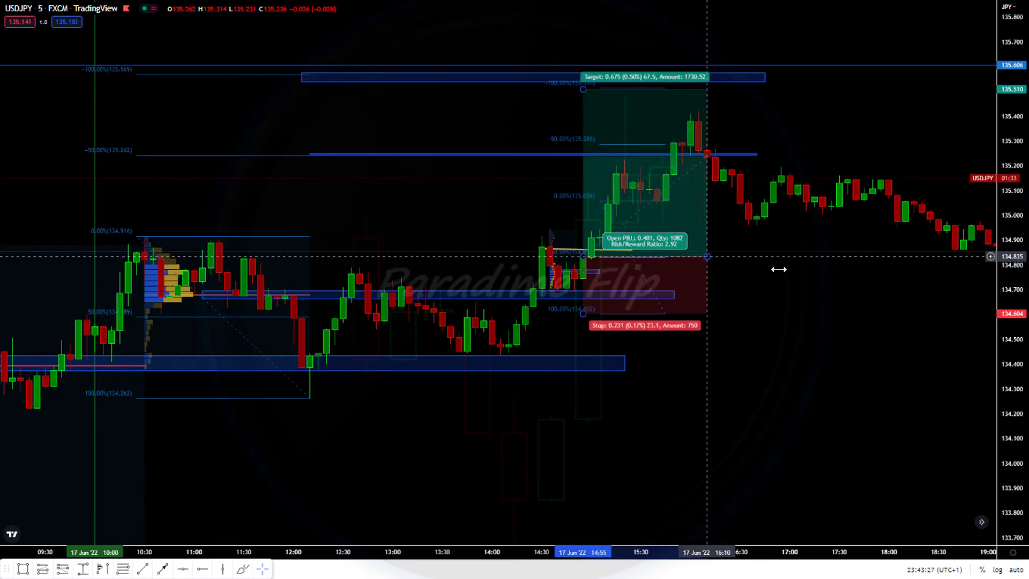
left_click(804, 310)
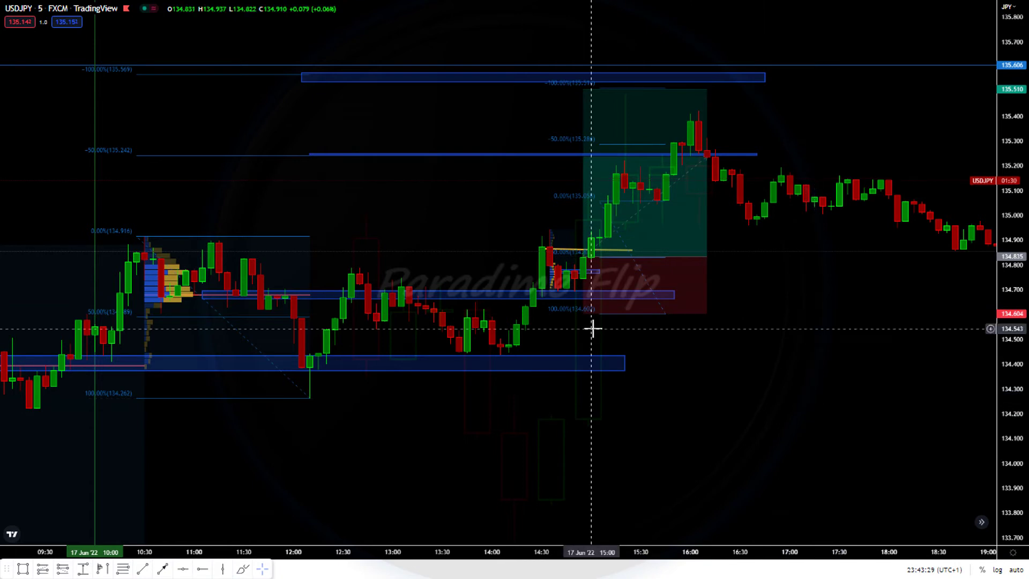
left_click_drag(583, 313, 587, 248)
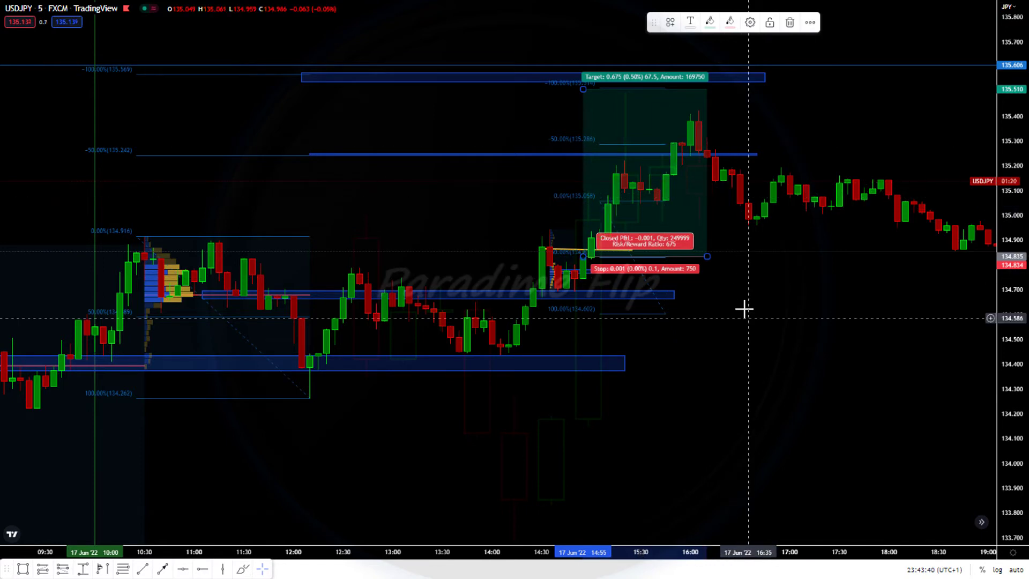
- Sketch a rising move with pullbacks, a volume profile curve beside it and horizontal level lines below the candles
left_click_drag(463, 554, 541, 553)
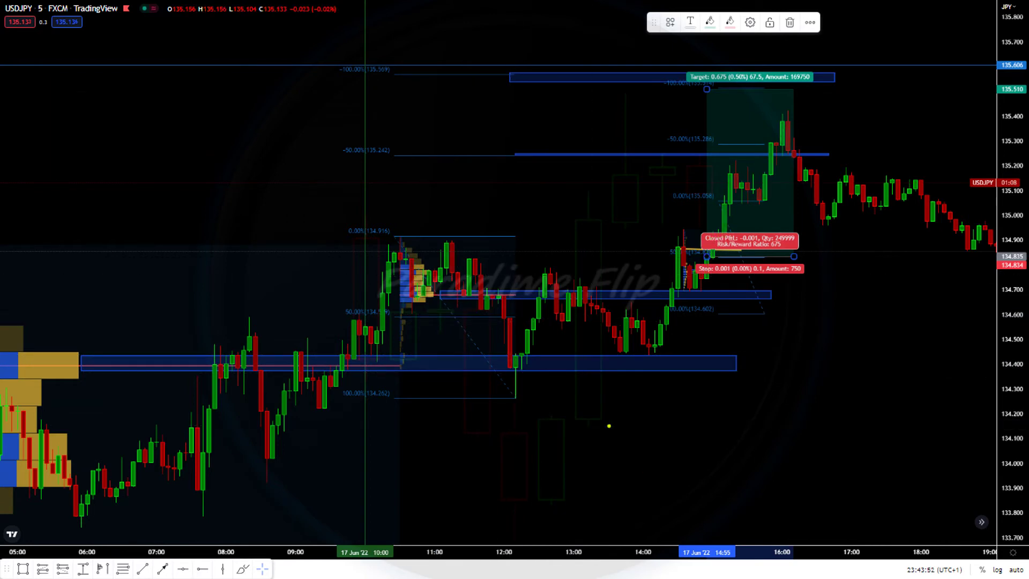
mouse_move(600, 522)
left_mouse_down()
mouse_move(650, 419)
mouse_move(698, 426)
mouse_move(728, 479)
left_mouse_up()
mouse_move(537, 425)
left_mouse_down()
mouse_move(593, 473)
mouse_move(533, 539)
left_mouse_up()
left_click_drag(565, 481, 773, 485)
mouse_move(671, 462)
left_mouse_down()
mouse_move(777, 466)
mouse_move(758, 460)
mouse_move(778, 460)
mouse_move(743, 437)
mouse_move(766, 443)
left_mouse_up()
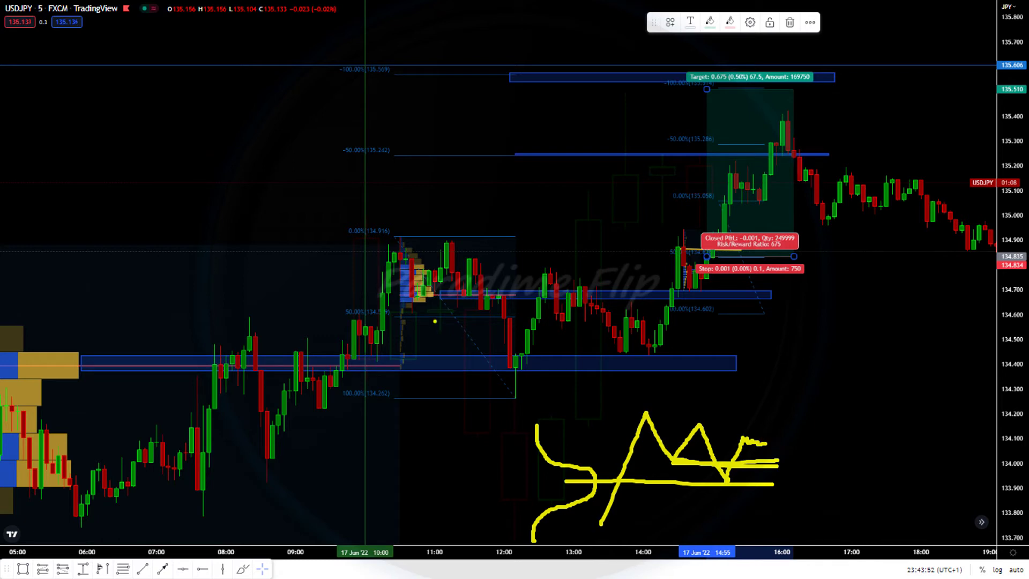
- Highlight the larger Fibonacci's 50% level with a bounce, and sketch a vertical ladder with ticks from the 12:10 low to the -100% extension
left_click_drag(408, 315, 585, 315)
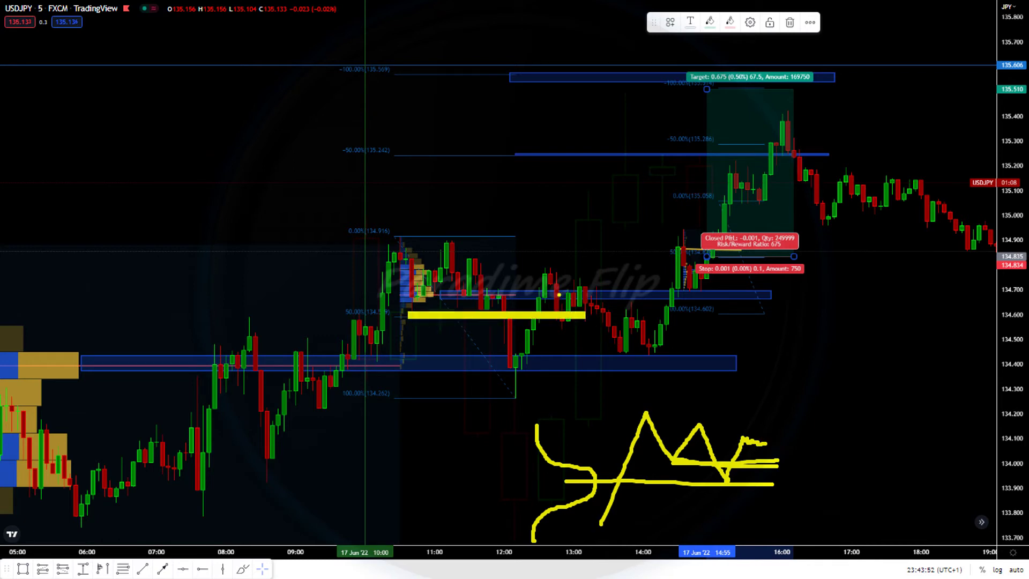
mouse_move(549, 275)
left_mouse_down()
mouse_move(566, 308)
mouse_move(579, 294)
left_mouse_up()
left_click_drag(504, 402, 569, 399)
left_click_drag(545, 321, 547, 392)
mouse_move(544, 308)
left_mouse_down()
mouse_move(543, 250)
mouse_move(578, 240)
mouse_move(548, 198)
mouse_move(549, 169)
mouse_move(574, 168)
mouse_move(553, 90)
mouse_move(591, 92)
left_mouse_up()
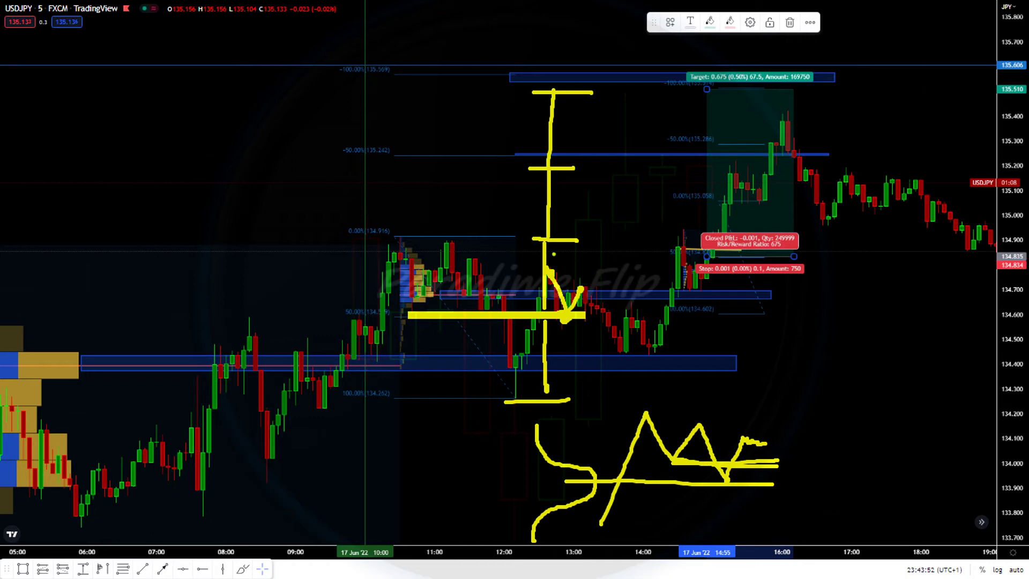
left_click_drag(560, 243, 503, 239)
left_click_drag(503, 167, 601, 169)
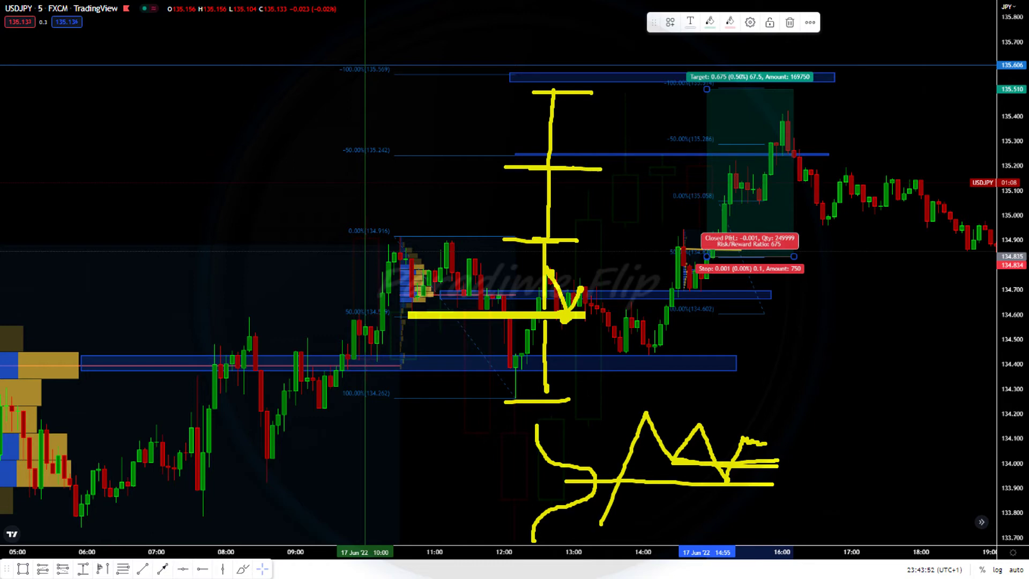
left_click_drag(527, 93, 616, 92)
mouse_move(541, 318)
left_mouse_down()
mouse_move(549, 390)
mouse_move(579, 386)
mouse_move(593, 320)
left_mouse_up()
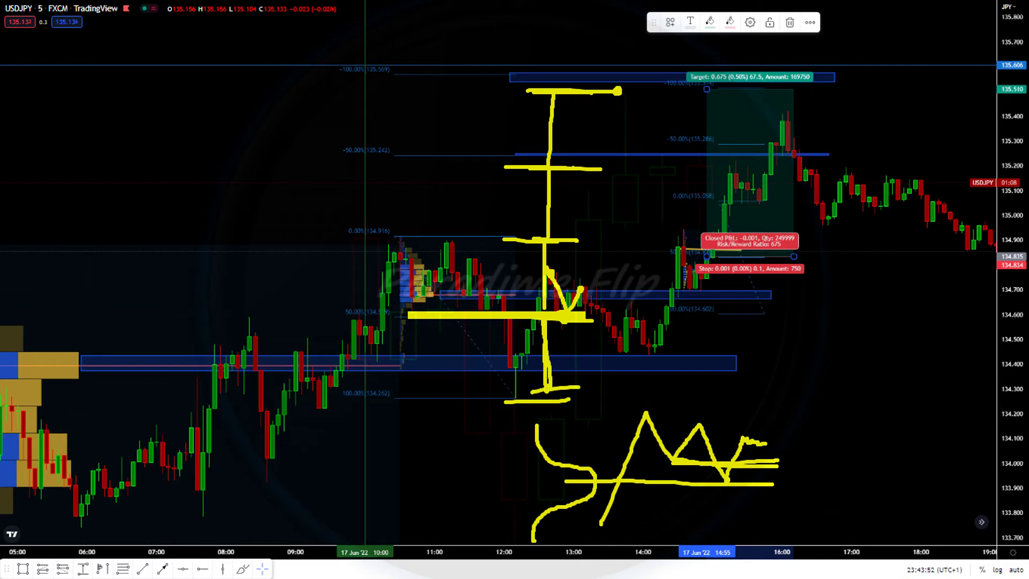
- Mark the smaller Fibonacci's base, the entry, the lower zone and the small pullback by hand, and clear all freehand annotations
left_click_drag(716, 316, 777, 317)
left_click_drag(703, 261, 797, 266)
mouse_move(431, 394)
left_mouse_down()
mouse_move(474, 363)
mouse_move(472, 371)
left_mouse_up()
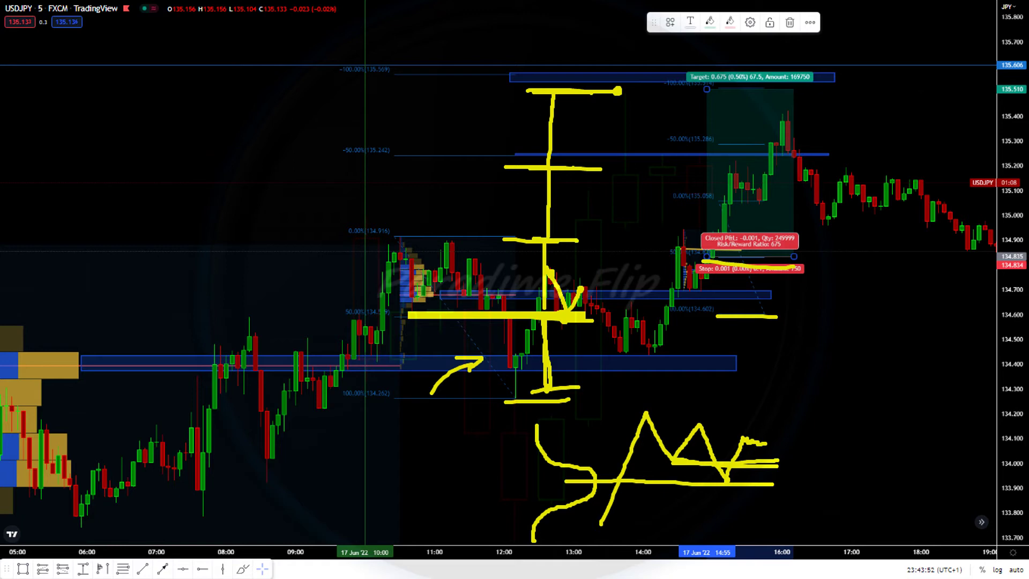
mouse_move(498, 259)
left_mouse_down()
mouse_move(518, 281)
mouse_move(507, 279)
left_mouse_up()
left_click_drag(680, 226, 704, 292)
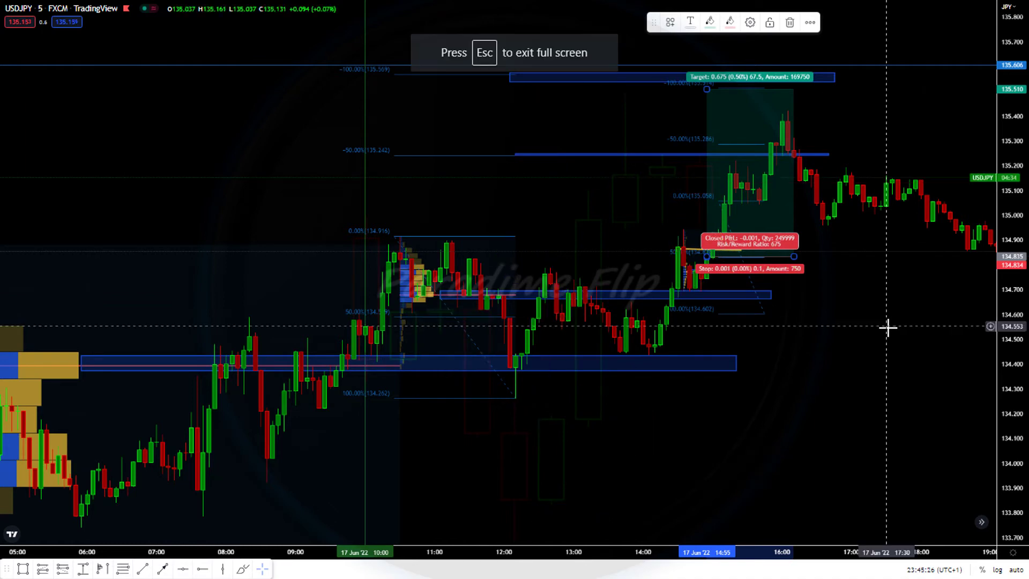
left_click(887, 327)
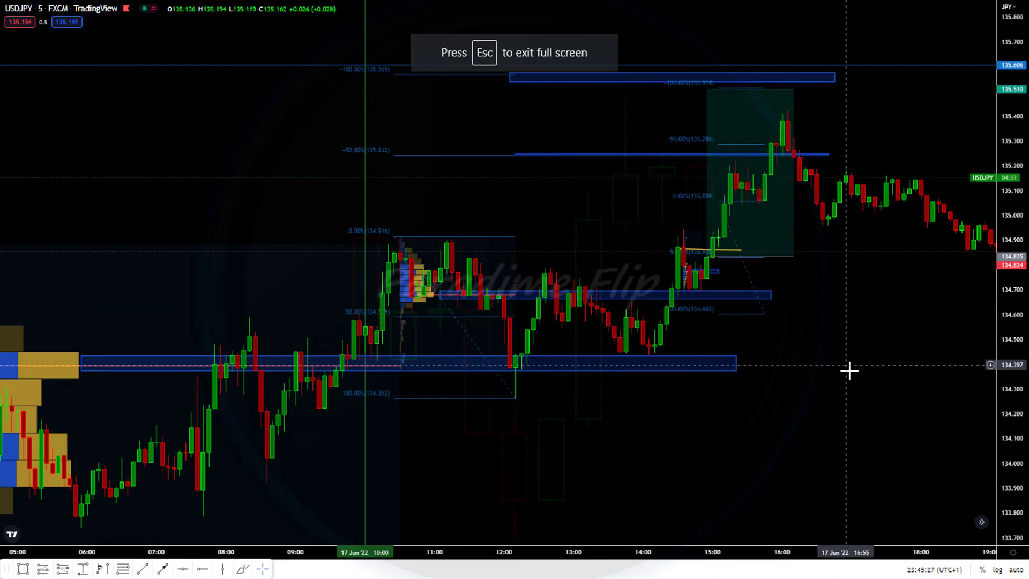
- Remove the large volume profiles, zones, Fibonacci retracements and long position from the 17 Jun move
left_click_drag(848, 368, 596, 416)
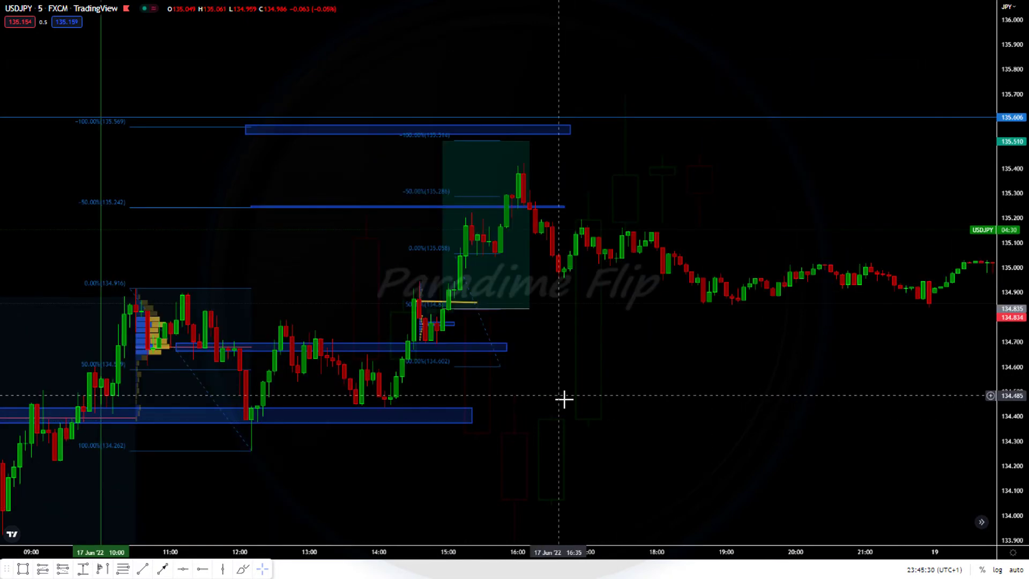
left_click_drag(590, 553, 828, 551)
left_click_drag(868, 425, 564, 443)
left_click_drag(753, 392, 842, 390)
left_click_drag(1021, 471, 1021, 487)
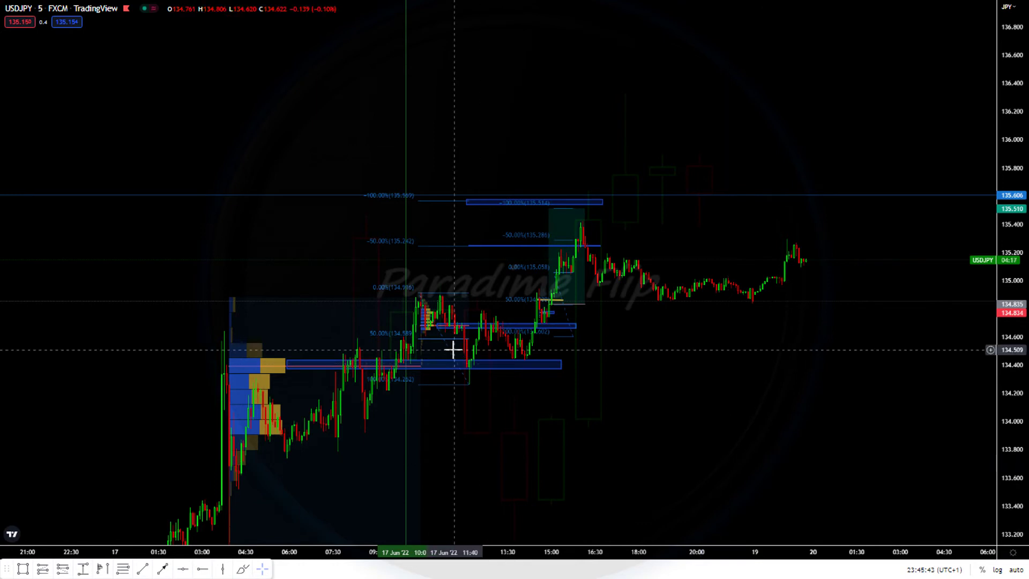
key("ctrl+z")
- Copy the vertical line at 17 Jun 10:00 to the peak at 16:00
left_click_drag(577, 400, 610, 310)
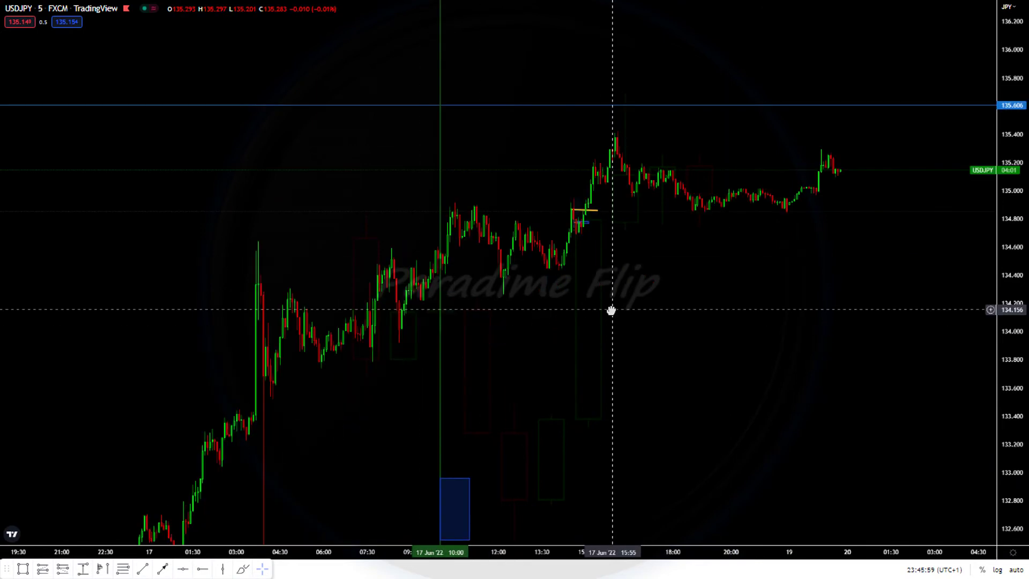
left_click_drag(662, 522, 657, 501)
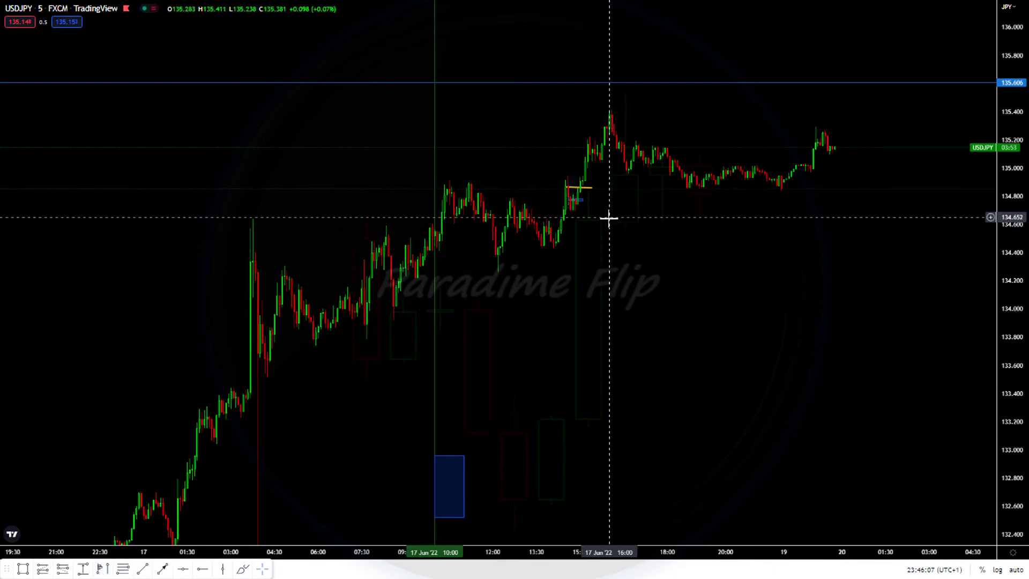
left_click_drag(435, 281, 608, 274)
left_click_drag(610, 273, 612, 271)
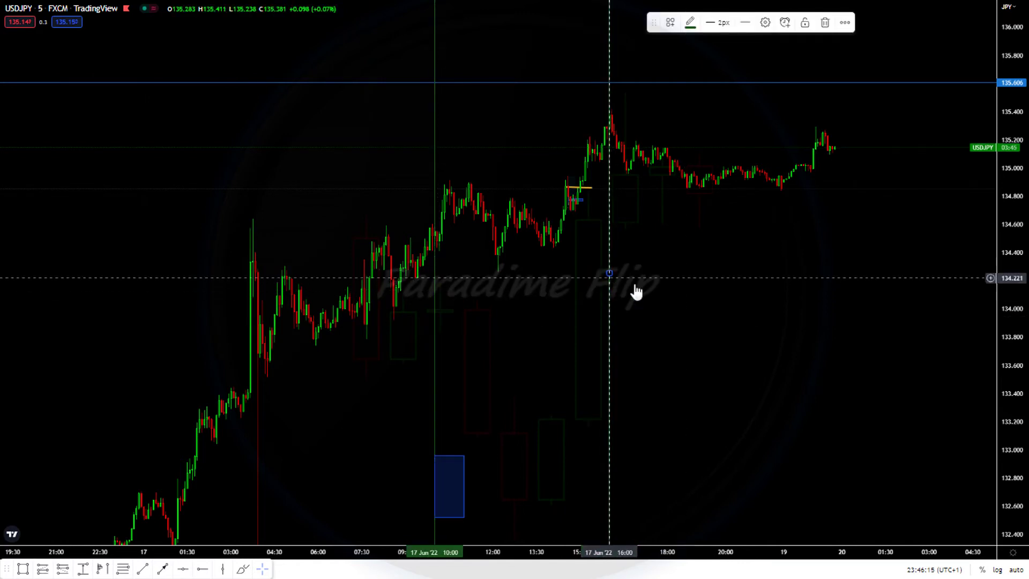
left_click(783, 335)
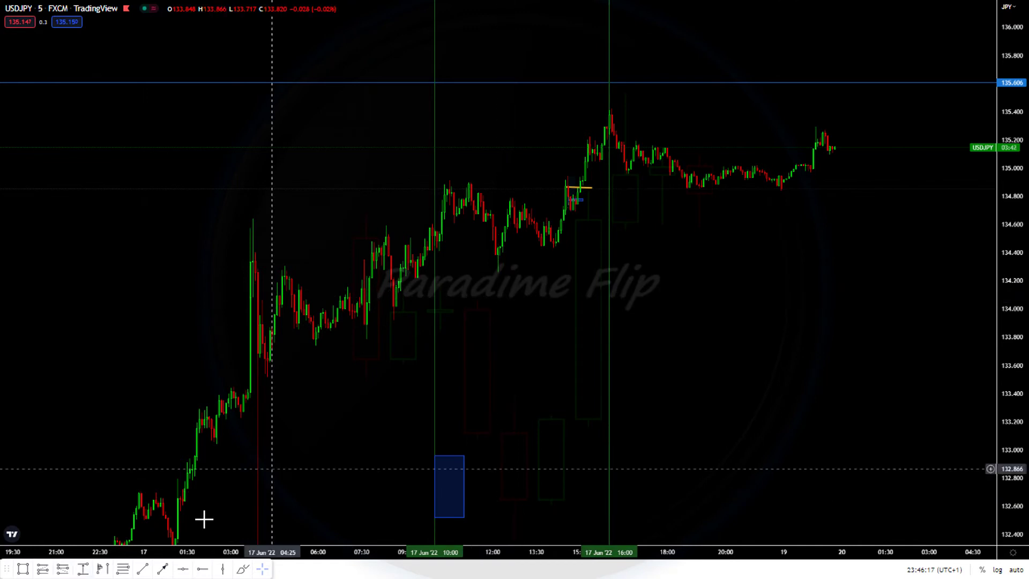
- Add a Fixed Range Volume Profile from 03:50 to the 16:00 peak on 17 Jun
left_click(103, 568)
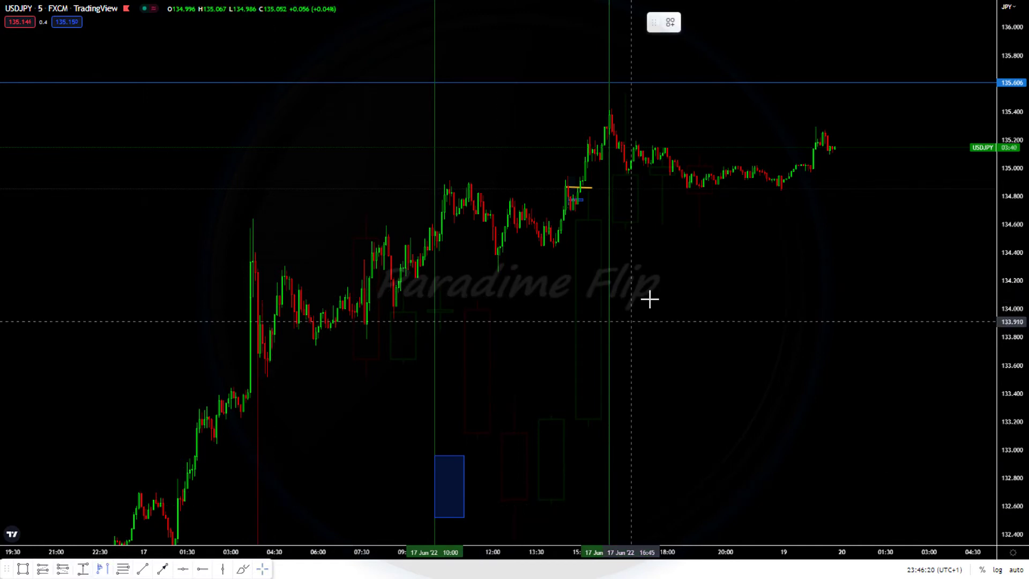
left_click(255, 541)
left_click(609, 110)
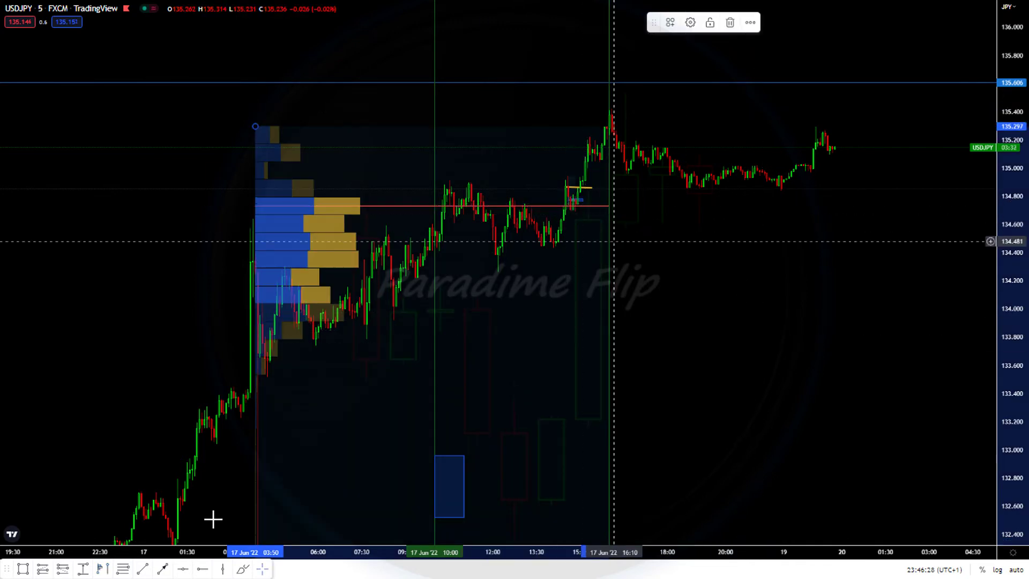
- Add a Fixed Range Volume Profile over the last leg, from the 12:10 low to the peak at about 16:05
left_click(102, 568)
left_click(498, 272)
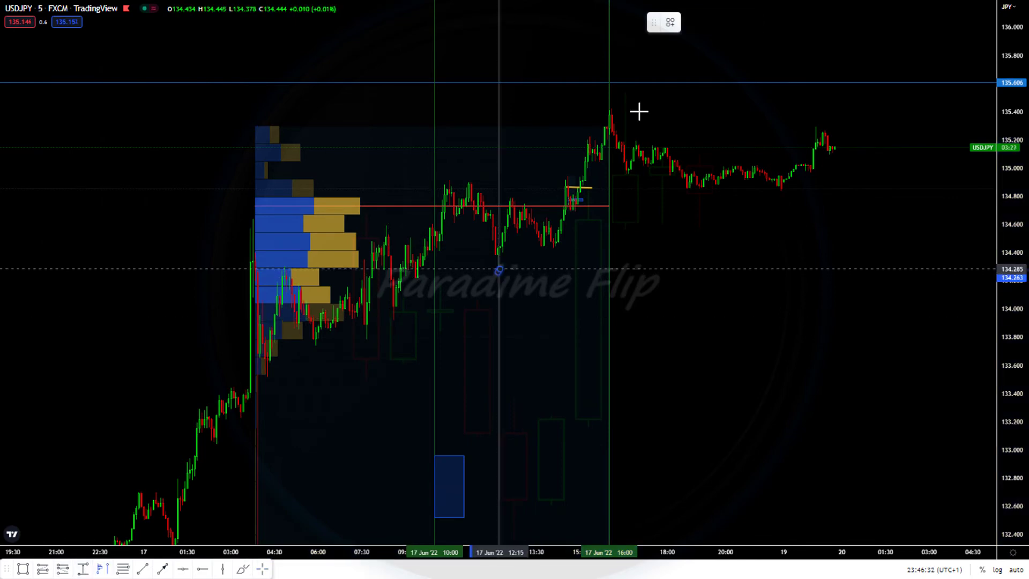
left_click(609, 111)
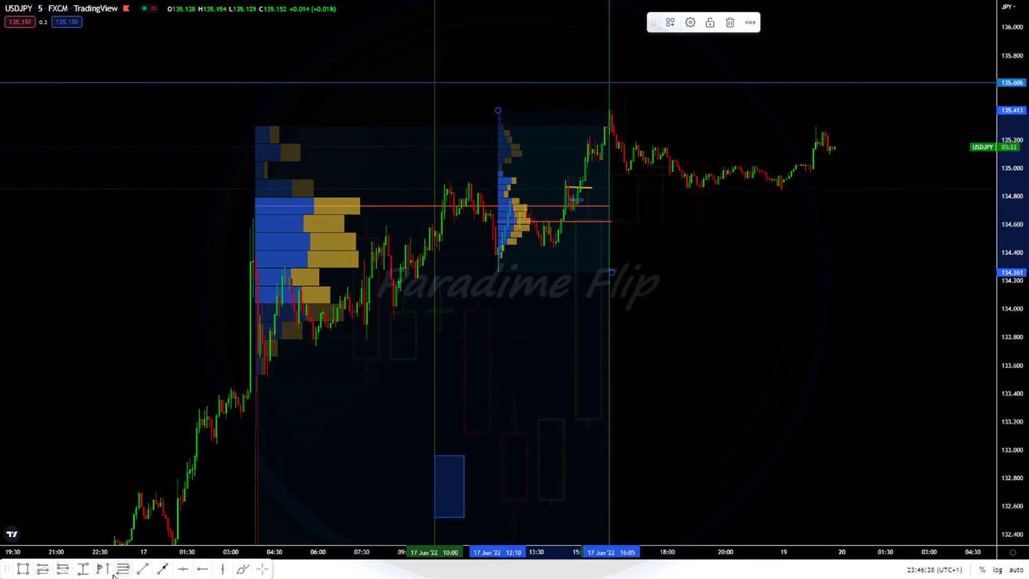
- Draw a rectangle over the larger profile's point of control, between about 134.79 and 134.69, extending beyond the latest candles
left_click(642, 204)
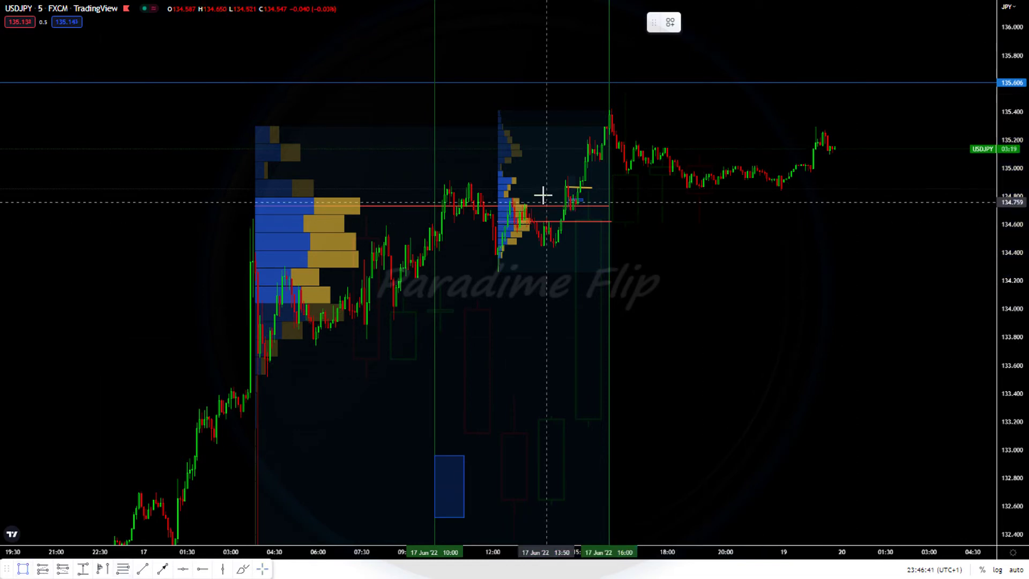
left_click_drag(578, 205, 983, 211)
left_click_drag(987, 298, 818, 309)
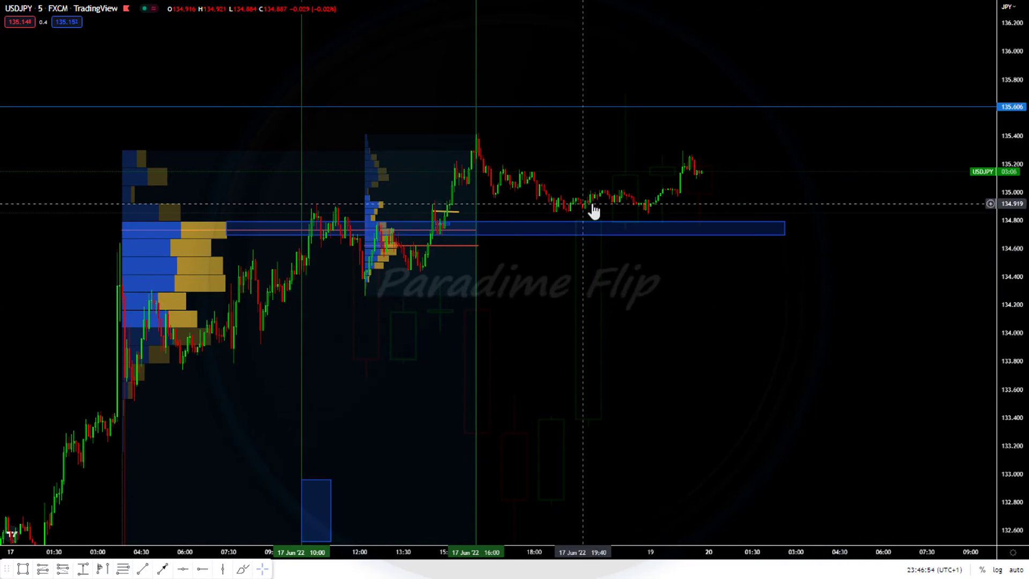
- Sketch a projected drop into the zone, a thick line under the recent lows and a rally above 135.606, and undo the strokes
left_click_drag(690, 155, 732, 232)
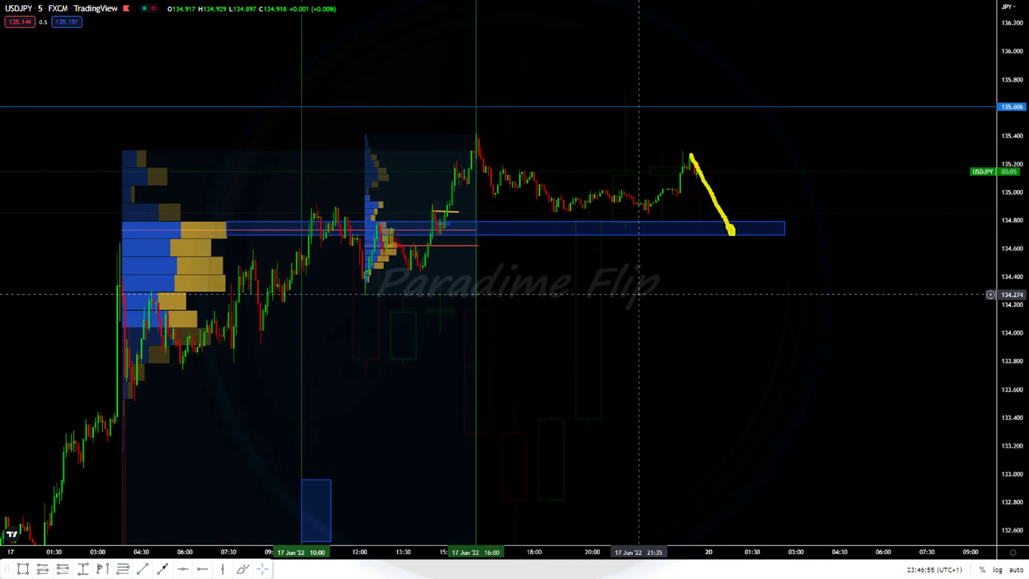
mouse_move(556, 210)
left_mouse_down()
mouse_move(778, 210)
mouse_move(742, 189)
mouse_move(757, 195)
mouse_move(819, 7)
left_mouse_up()
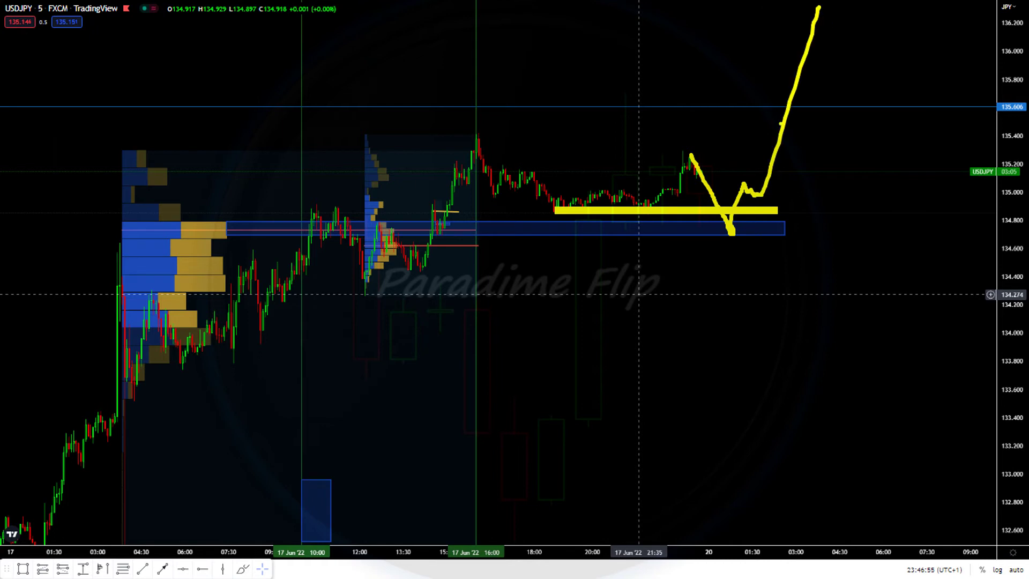
key("ctrl+z")
key("ctrl+z")
key("ctrl+z")
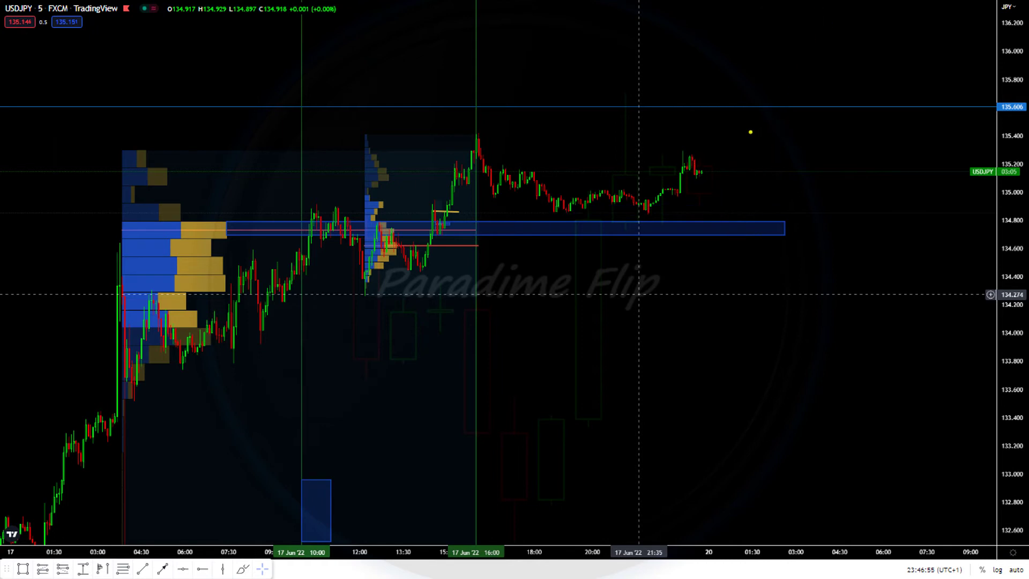
- Sketch the pullback line from the 16:00 peak, then mark and undo a circle around the latest candles and a level near 135.05
left_click_drag(474, 138, 570, 213)
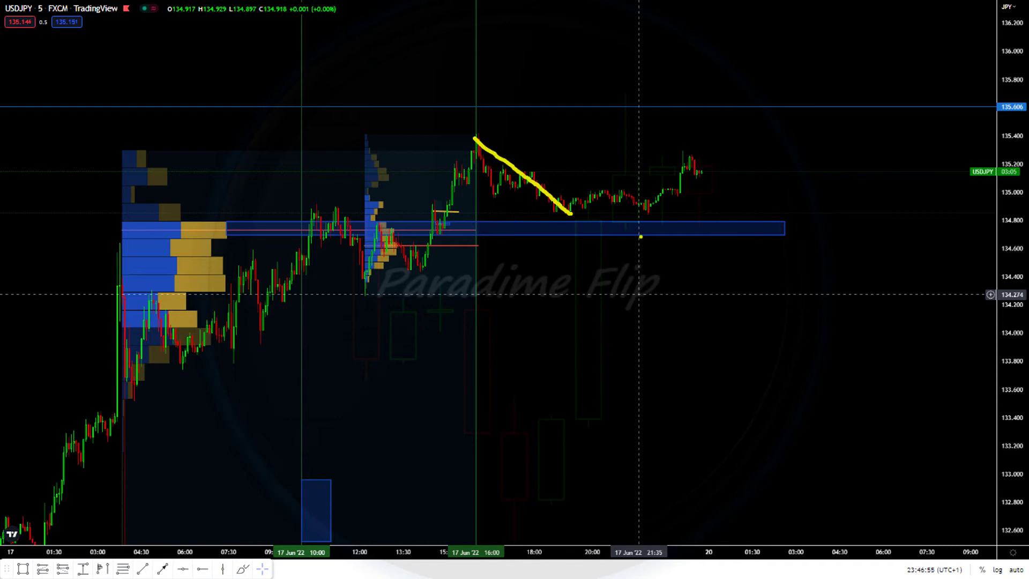
mouse_move(695, 144)
left_mouse_down()
mouse_move(671, 169)
mouse_move(695, 146)
left_mouse_up()
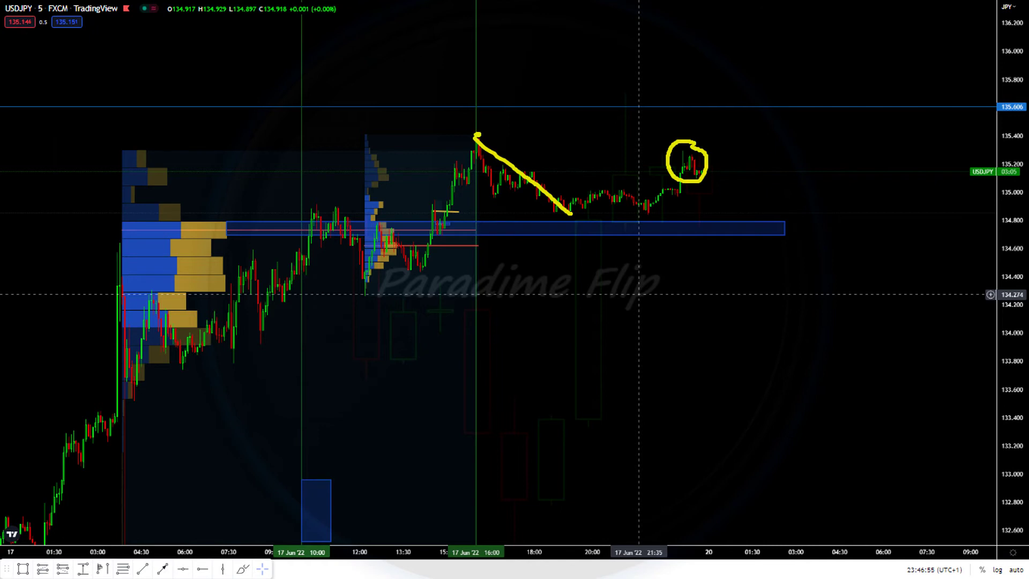
left_click_drag(469, 183, 728, 181)
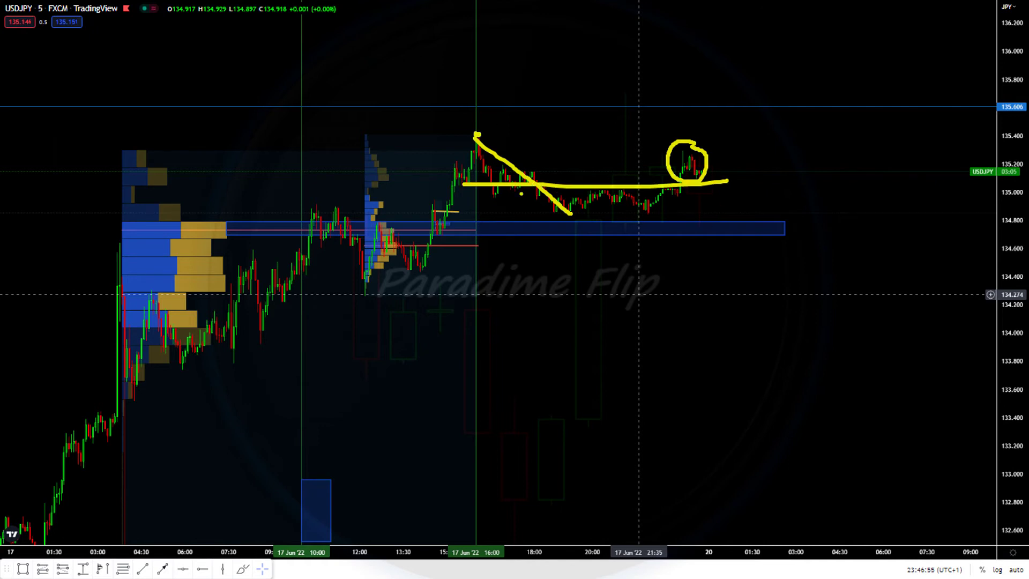
left_click_drag(743, 127, 730, 145)
key("ctrl+z")
key("ctrl+z")
key("ctrl+z")
key("ctrl+z")
- Sketch a short level over the recent high near 135.25, a breakout through it and a target box around 136.00
left_click_drag(687, 156, 716, 157)
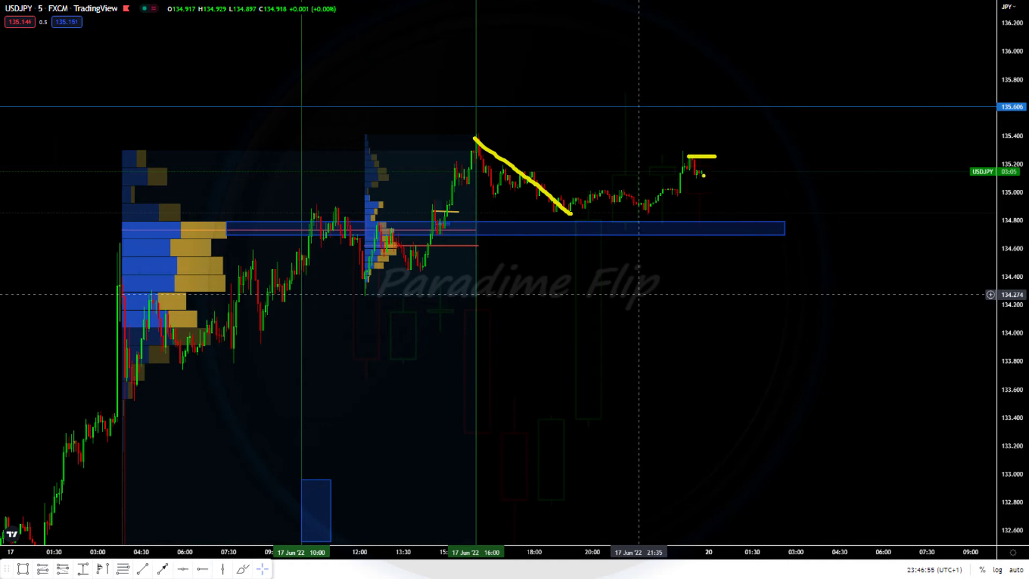
mouse_move(699, 175)
left_mouse_down()
mouse_move(711, 145)
mouse_move(709, 159)
left_mouse_up()
left_click(478, 131)
mouse_move(709, 154)
left_mouse_down()
mouse_move(756, 40)
mouse_move(776, 71)
mouse_move(724, 42)
left_mouse_up()
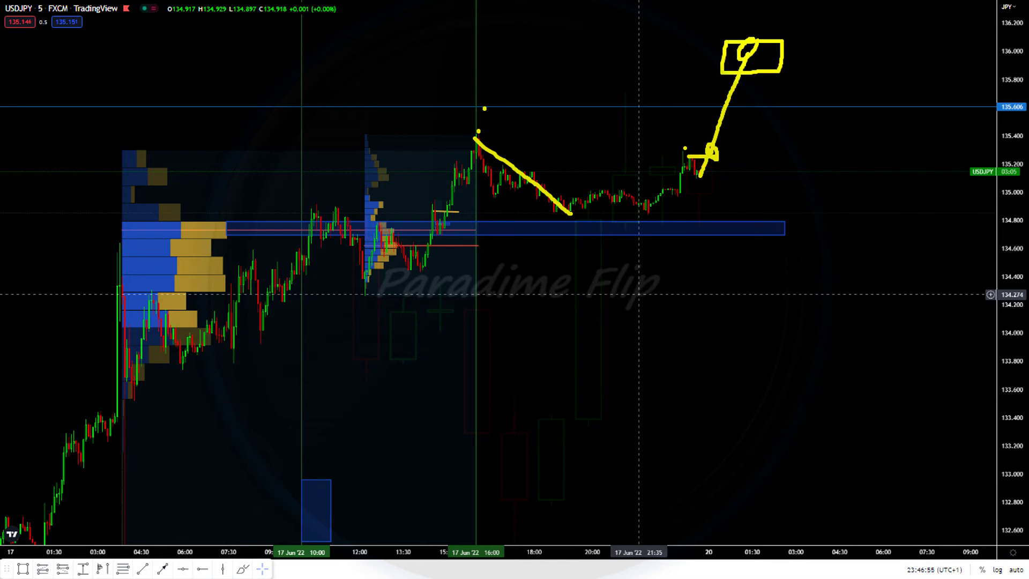
mouse_move(638, 48)
left_mouse_down()
mouse_move(701, 59)
mouse_move(707, 81)
left_mouse_up()
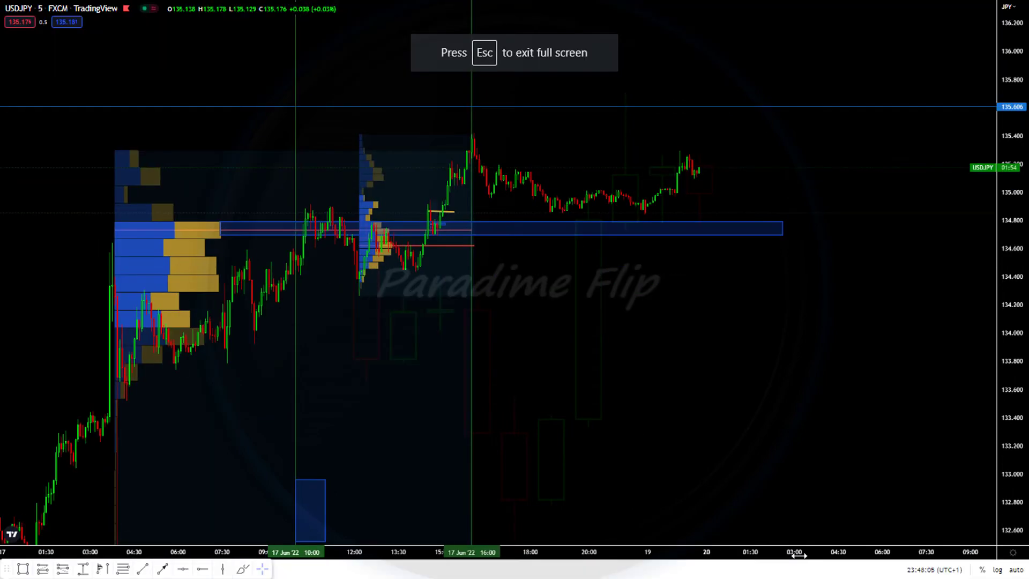
- Add a Fixed Range Volume Profile over the pullback, from the 16:00 peak to 21:50 on 17 Jun
left_click_drag(799, 553, 783, 566)
left_click(102, 569)
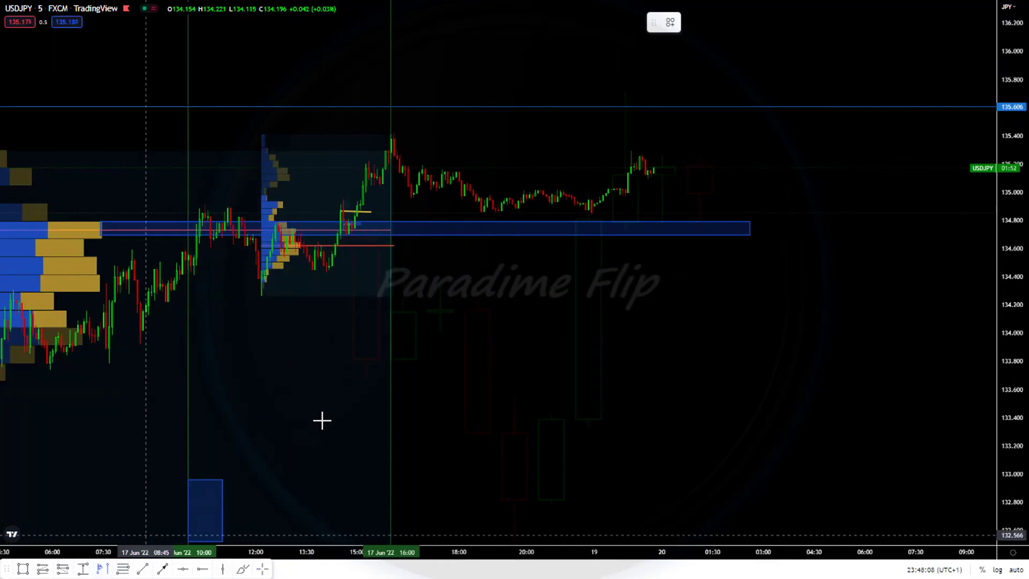
left_click_drag(391, 133, 425, 153)
left_click_drag(535, 188, 588, 215)
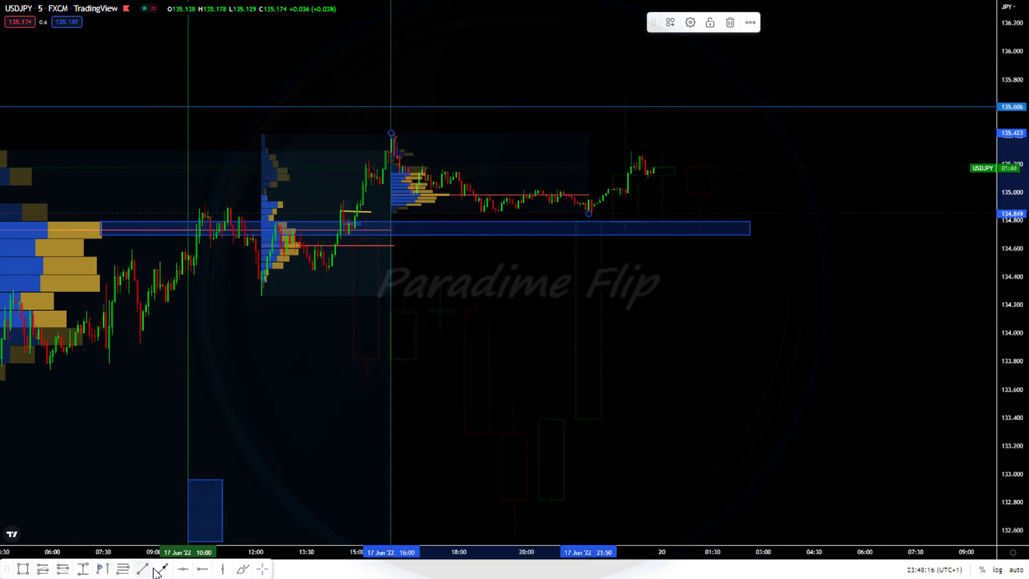
- Draw a thin rectangle over the new profile's point of control near 134.98, from 21:35 on 17 Jun to about 01:10 on 20 Jun
left_click(25, 572)
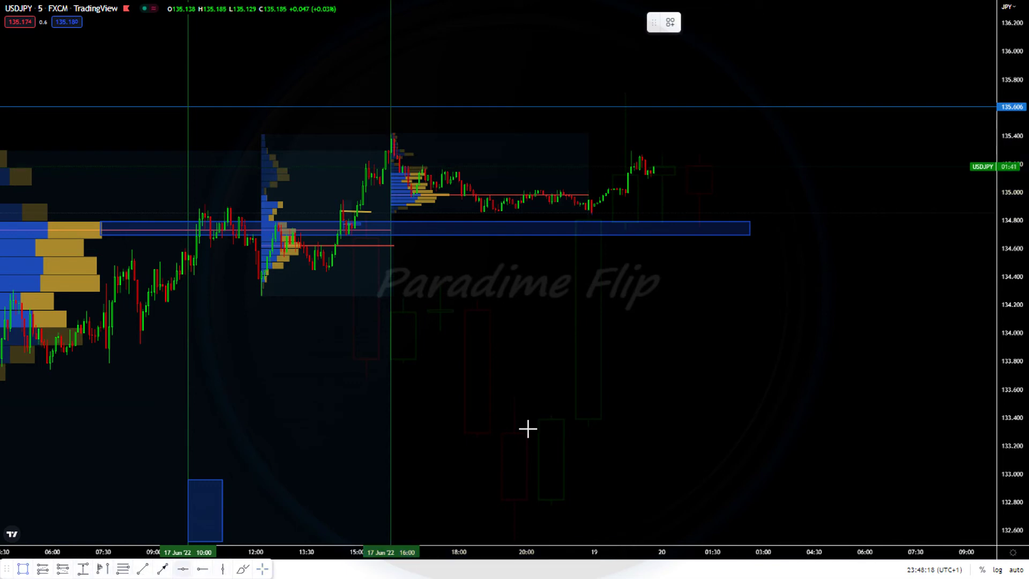
left_click(579, 193)
left_click(707, 193)
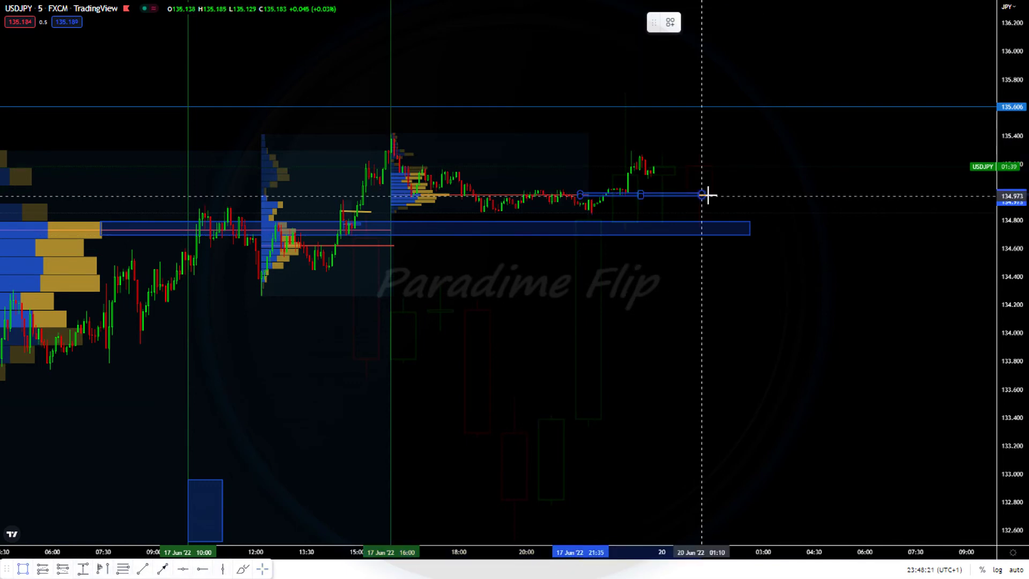
- Draw a trend line along the pullback lows from 134.855 at 18:25 on 17 Jun to 134.862, ending just past 23:15 on 19 Jun
left_click(241, 569)
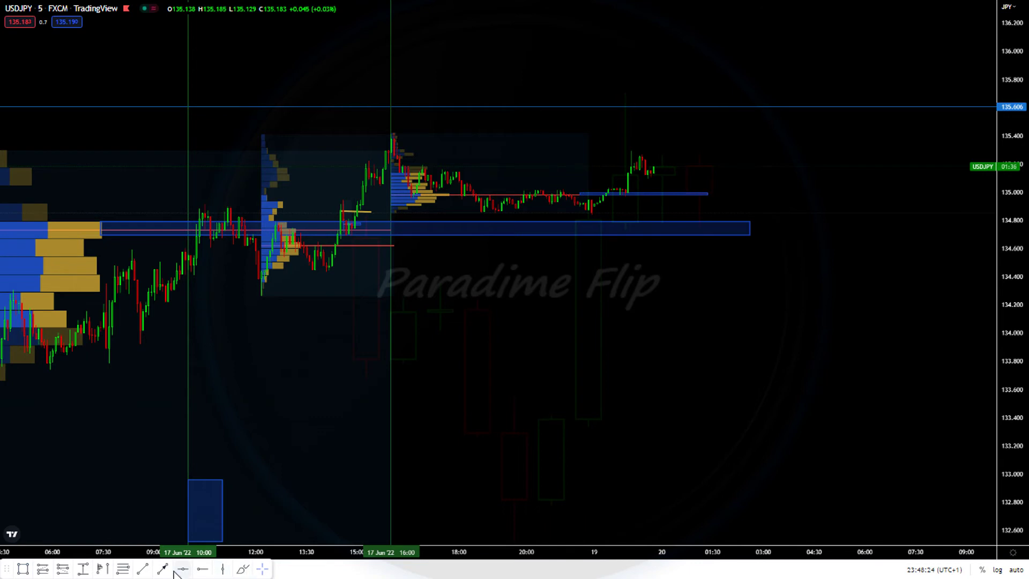
left_click(473, 211)
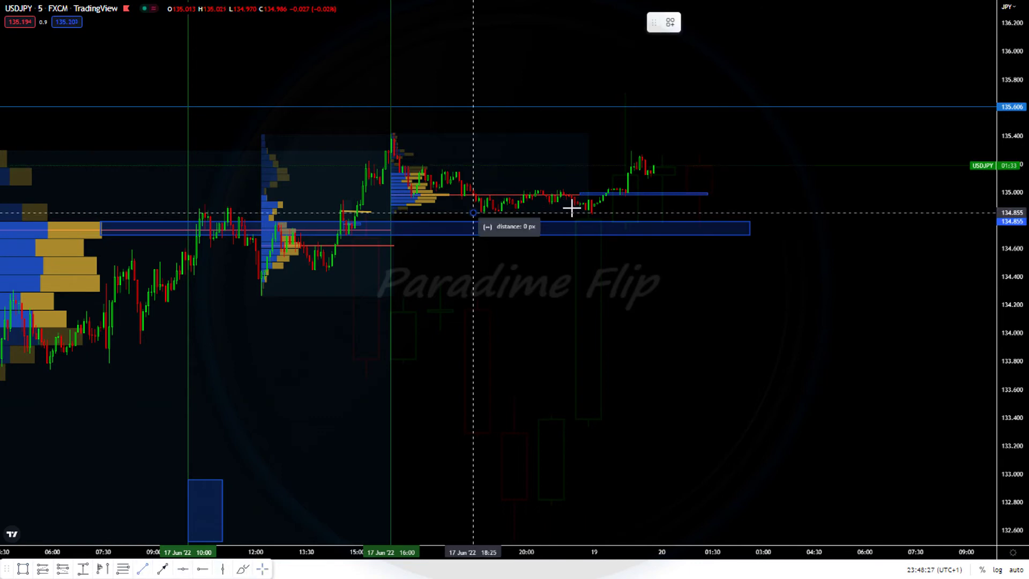
left_click(636, 210)
left_click_drag(1006, 210, 938, 170)
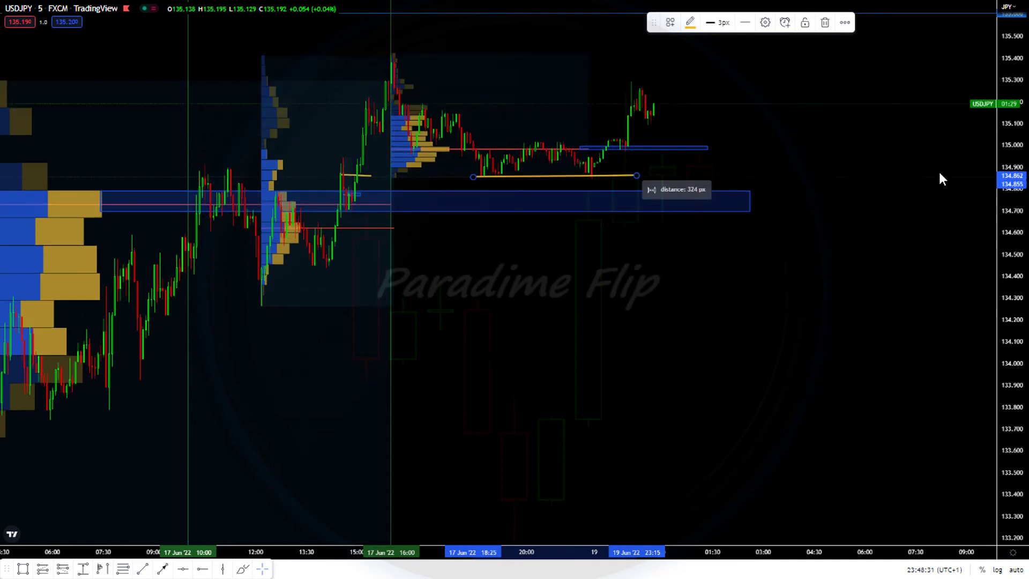
left_click_drag(641, 176, 645, 176)
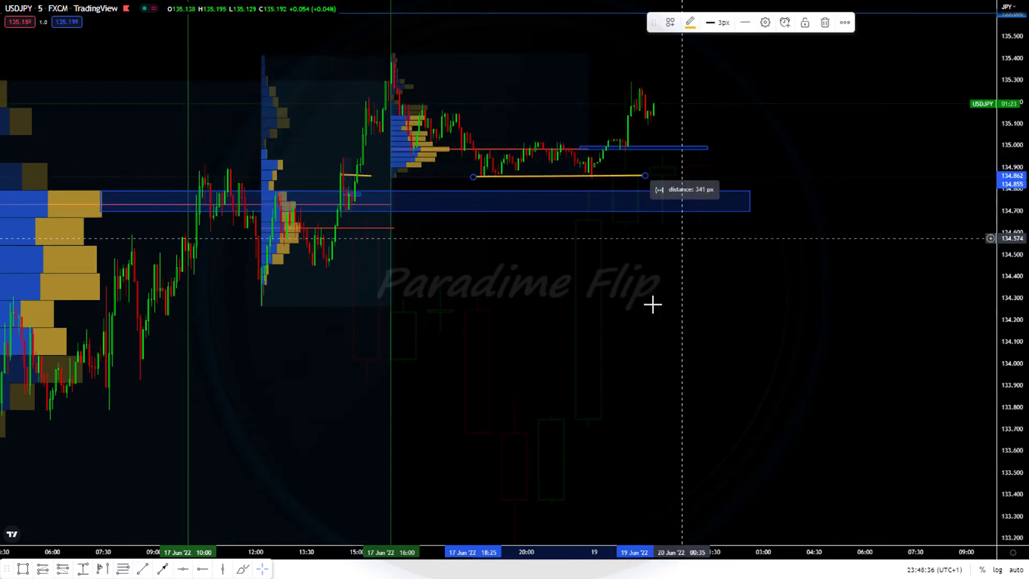
left_click(629, 315)
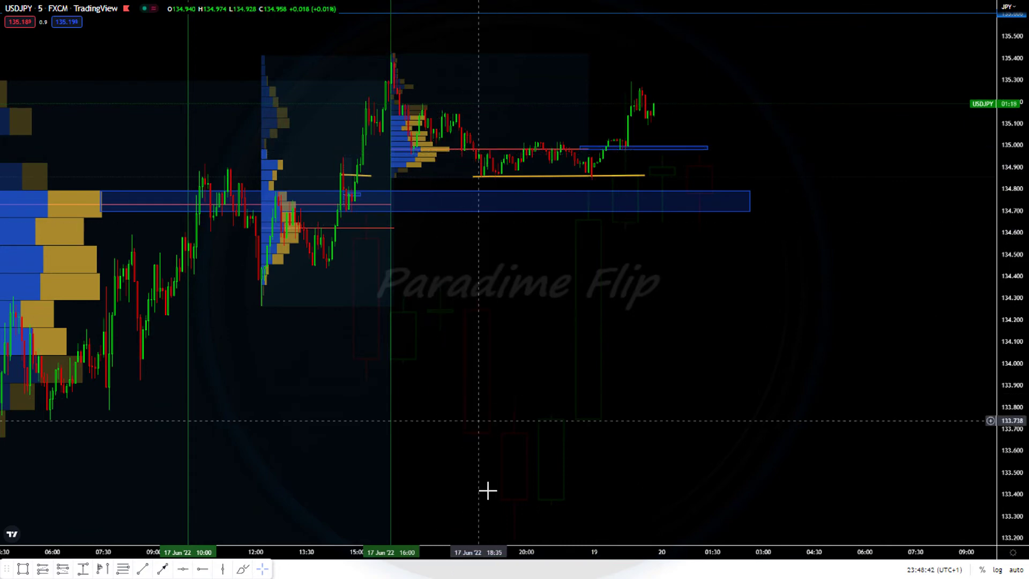
- Outline the pullback's volume profile in ink and sketch an enlarged copy of its b-shape in the empty area below the price
mouse_move(392, 49)
left_mouse_down()
mouse_move(429, 134)
mouse_move(449, 146)
mouse_move(411, 184)
left_mouse_up()
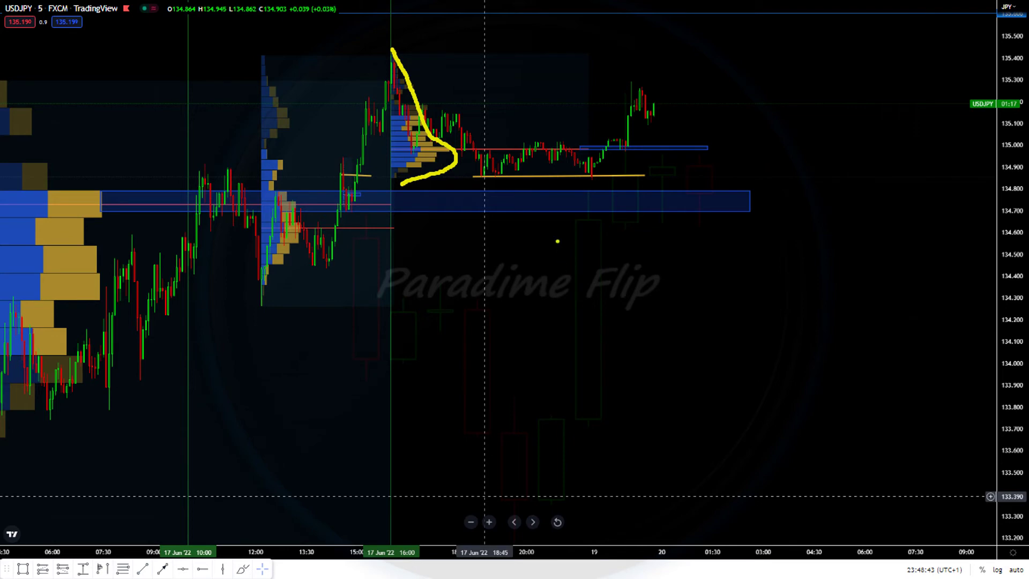
mouse_move(560, 232)
left_mouse_down()
mouse_move(589, 299)
mouse_move(635, 362)
mouse_move(574, 377)
left_mouse_up()
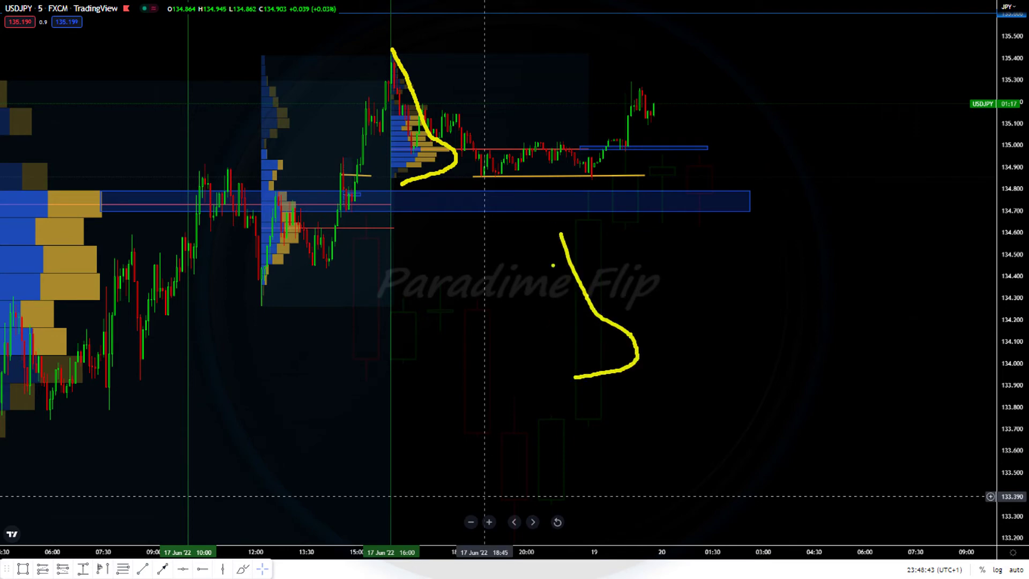
left_click_drag(554, 232, 575, 379)
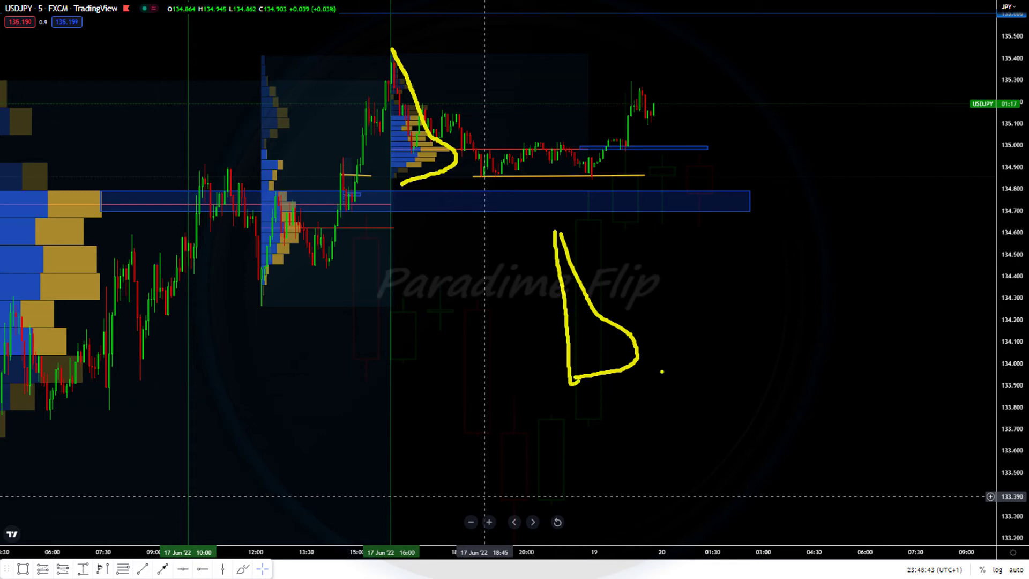
- Sketch a P-shaped profile and a balanced bell-shaped profile with a line through its middle, and undo both
mouse_move(563, 533)
left_mouse_down()
mouse_move(579, 410)
mouse_move(632, 401)
mouse_move(629, 436)
mouse_move(608, 450)
mouse_move(578, 524)
left_mouse_up()
left_click_drag(421, 294, 425, 457)
mouse_move(422, 295)
left_mouse_down()
mouse_move(487, 380)
mouse_move(431, 448)
left_mouse_up()
left_click_drag(442, 369, 518, 368)
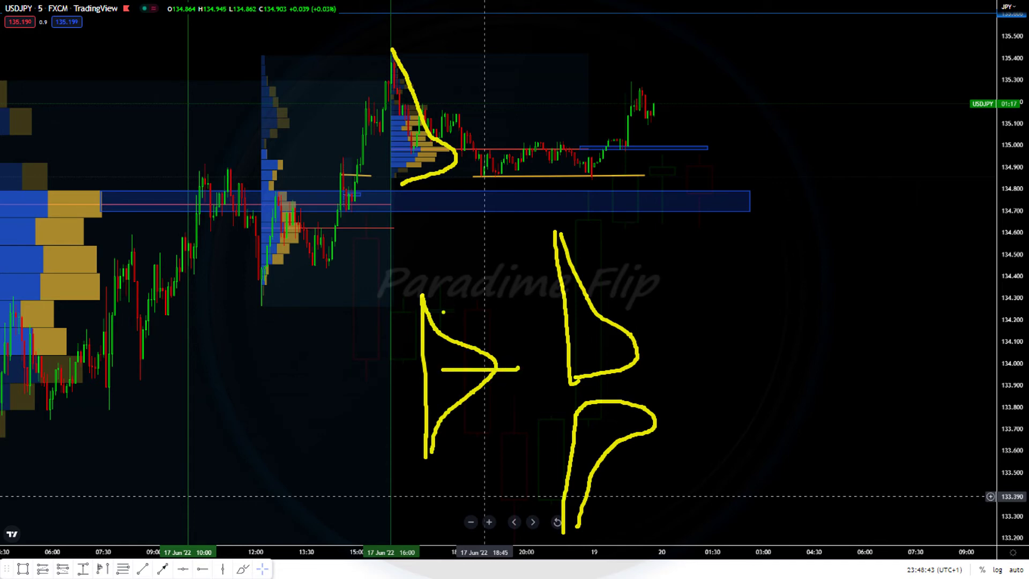
key("ctrl+z")
key("ctrl+z")
key("ctrl+z")
key("ctrl+z")
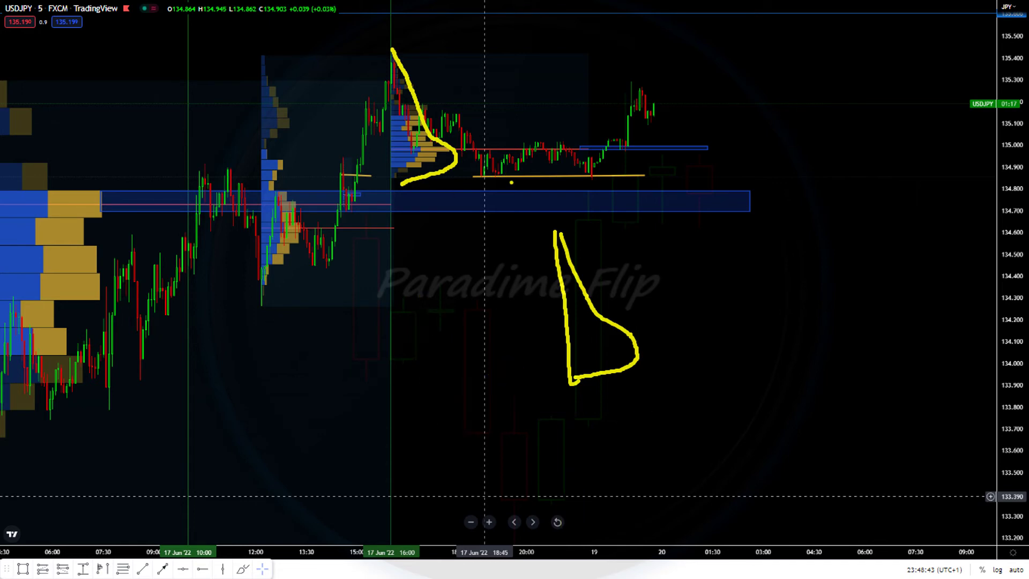
- Sketch a point-of-control line through the b-shaped profile, with price falling into it and zigzagging sideways along it
left_click_drag(591, 348, 720, 351)
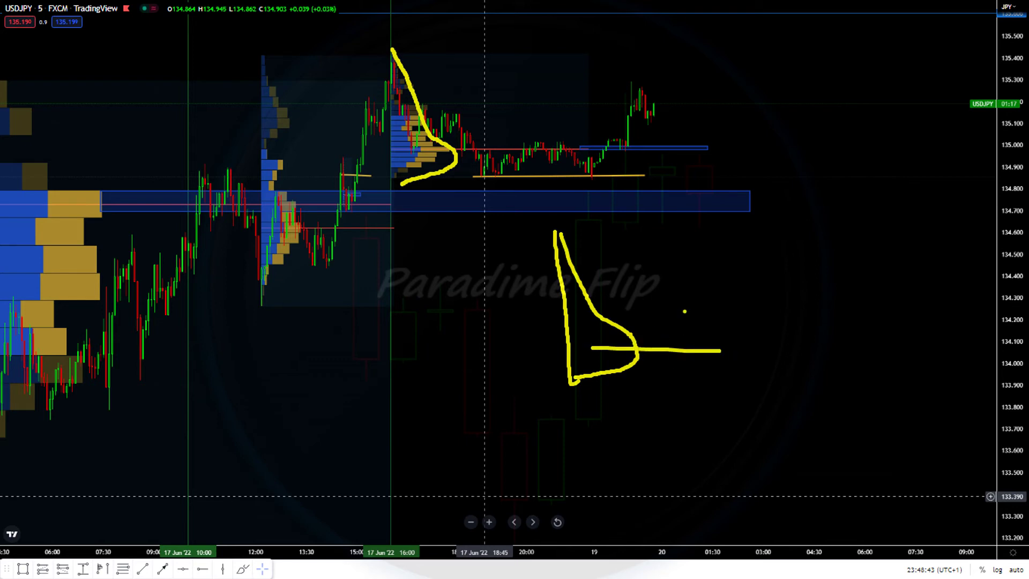
mouse_move(643, 359)
left_mouse_down()
mouse_move(645, 343)
mouse_move(678, 345)
left_mouse_up()
left_click_drag(599, 232, 650, 354)
mouse_move(668, 237)
left_mouse_down()
mouse_move(645, 269)
mouse_move(662, 271)
left_mouse_up()
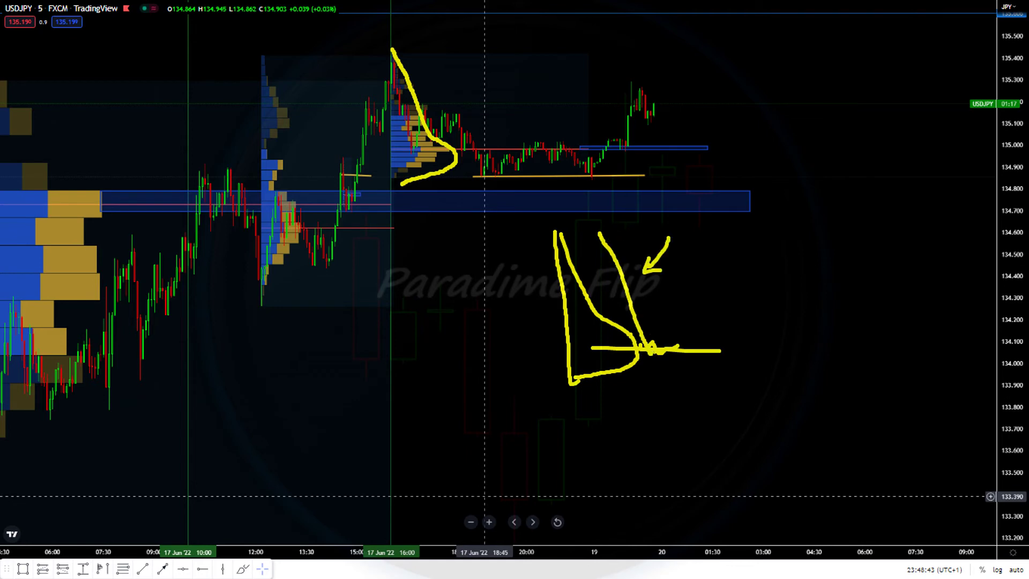
mouse_move(651, 353)
left_mouse_down()
mouse_move(669, 333)
mouse_move(685, 354)
mouse_move(758, 362)
mouse_move(772, 299)
left_mouse_up()
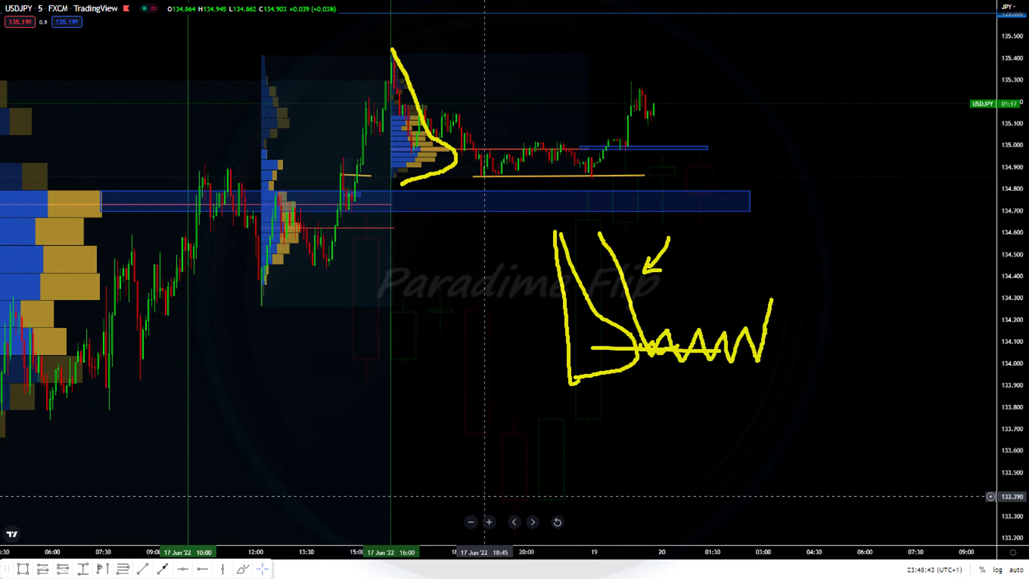
- Draw the sketched range's upper boundary, an arrow up at the profile's bulge and a circled false breakout above the range
left_click_drag(657, 330, 825, 329)
mouse_move(622, 427)
left_mouse_down()
mouse_move(630, 381)
mouse_move(623, 387)
mouse_move(638, 384)
left_mouse_up()
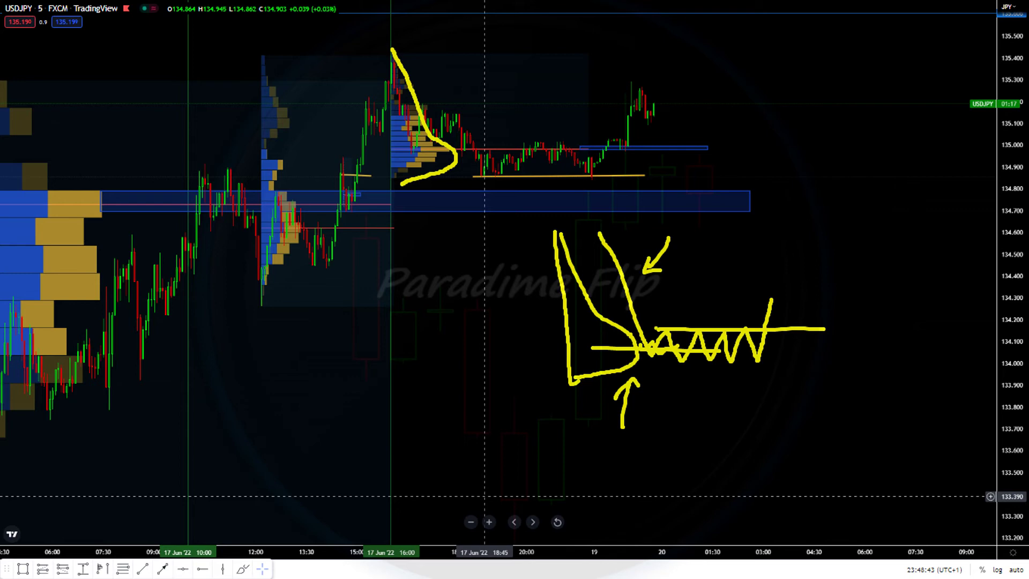
mouse_move(772, 299)
left_mouse_down()
mouse_move(791, 355)
mouse_move(765, 289)
mouse_move(776, 323)
mouse_move(786, 292)
left_mouse_up()
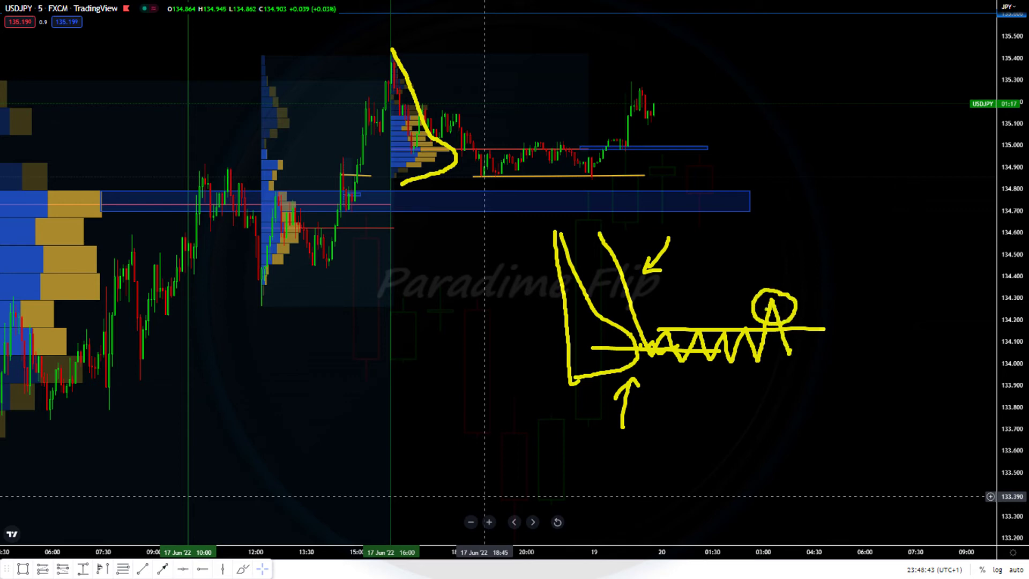
- Draw the sketched range's lower boundary and a circled sweep below it that rallies back up, with arrows pointing to the sweep
mouse_move(810, 336)
left_mouse_down()
mouse_move(796, 344)
mouse_move(810, 347)
left_mouse_up()
left_click_drag(678, 366, 847, 369)
mouse_move(782, 341)
left_mouse_down()
mouse_move(805, 392)
mouse_move(831, 307)
left_mouse_up()
mouse_move(815, 369)
left_mouse_down()
mouse_move(828, 377)
mouse_move(807, 411)
mouse_move(843, 375)
left_mouse_up()
mouse_move(742, 437)
left_mouse_down()
mouse_move(782, 405)
mouse_move(760, 406)
mouse_move(786, 403)
left_mouse_up()
left_click_drag(793, 407, 792, 439)
left_click(806, 444)
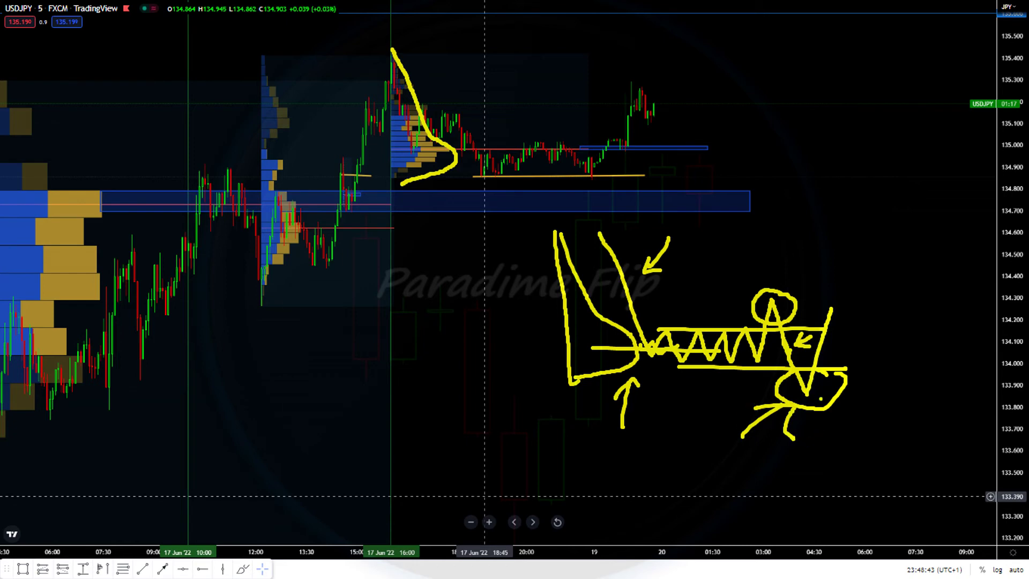
mouse_move(726, 405)
left_mouse_down()
mouse_move(758, 385)
mouse_move(765, 392)
left_mouse_up()
- Sketch a small consolidation above the range with a support line beneath it, and add arrows at the range's upper and lower boundaries
mouse_move(831, 308)
left_mouse_down()
mouse_move(838, 284)
mouse_move(903, 297)
left_mouse_up()
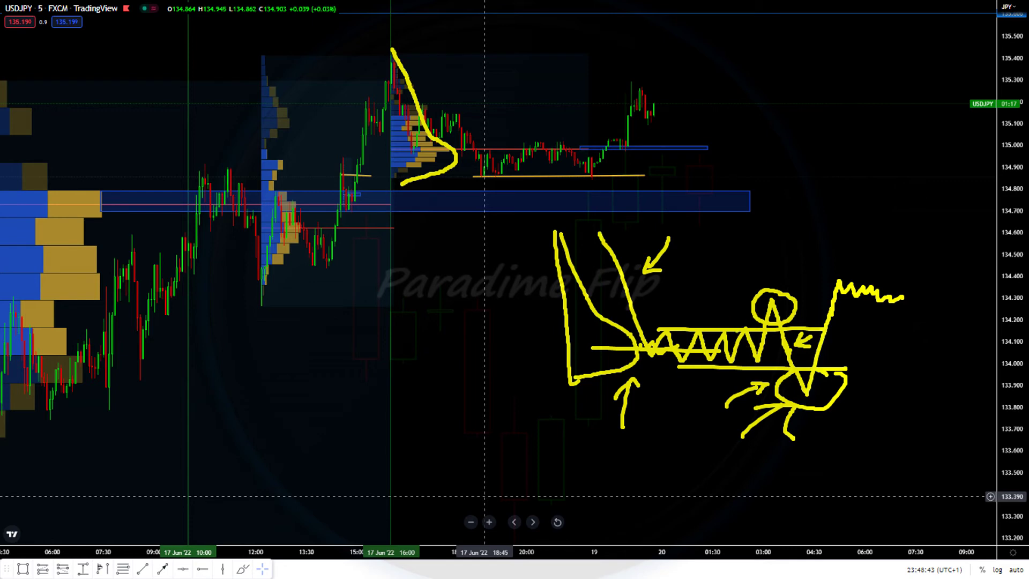
left_click_drag(686, 274, 715, 323)
left_click_drag(696, 315, 715, 322)
left_click_drag(806, 310, 972, 307)
mouse_move(699, 378)
left_mouse_down()
mouse_move(695, 405)
mouse_move(704, 382)
mouse_move(719, 398)
left_mouse_up()
mouse_move(731, 396)
left_mouse_down()
mouse_move(738, 375)
mouse_move(728, 383)
mouse_move(745, 380)
left_mouse_up()
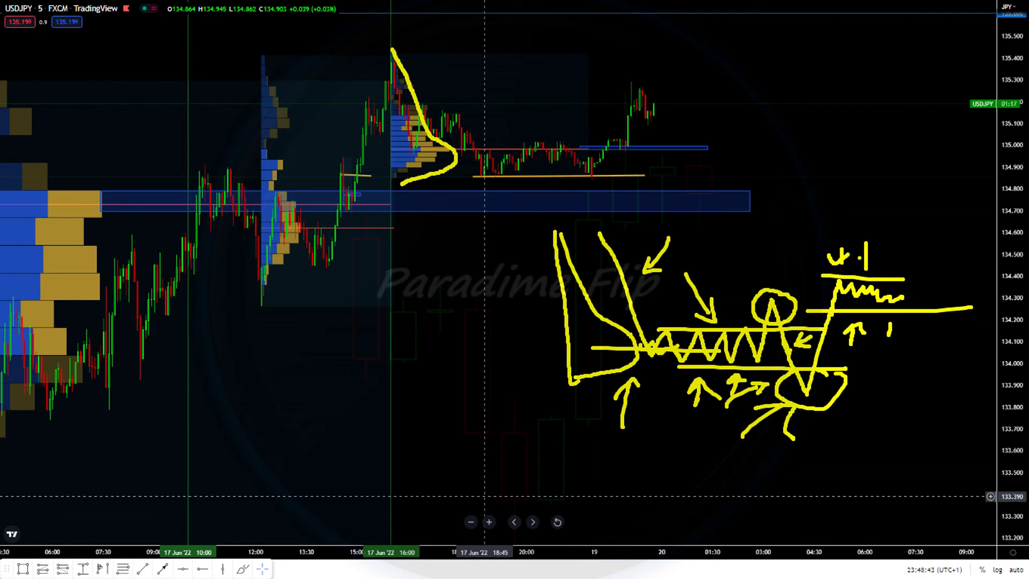
- Add arrows around the upper consolidation, plus a green level through it and a green rally from it to a marked target
left_click_drag(859, 257, 871, 262)
mouse_move(889, 332)
left_mouse_down()
mouse_move(889, 351)
mouse_move(888, 325)
mouse_move(904, 316)
left_mouse_up()
mouse_move(904, 322)
left_mouse_down()
mouse_move(918, 351)
mouse_move(918, 321)
left_mouse_up()
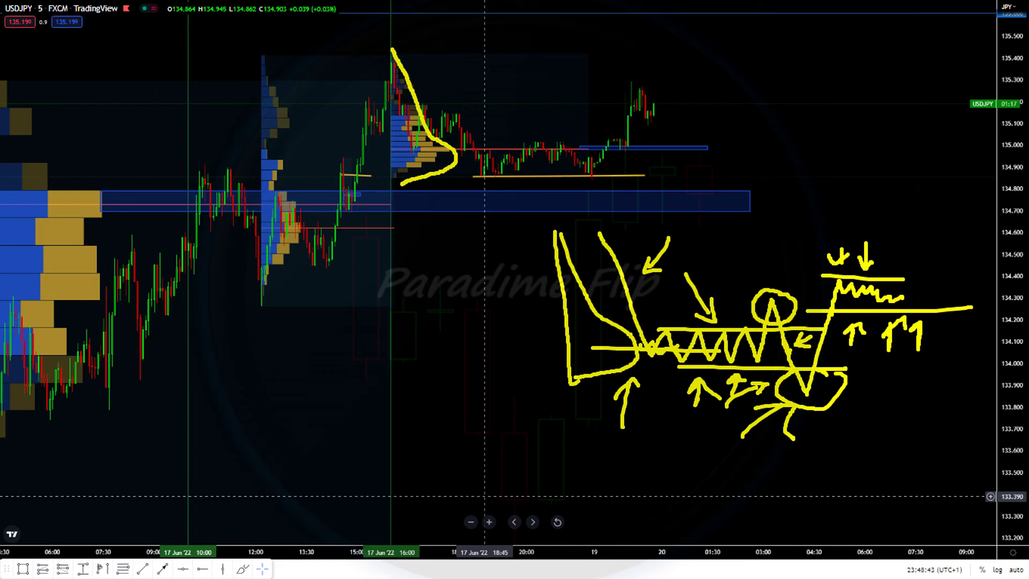
mouse_move(790, 271)
left_mouse_down()
mouse_move(816, 295)
mouse_move(783, 308)
mouse_move(968, 291)
left_mouse_up()
left_click_drag(902, 302, 933, 200)
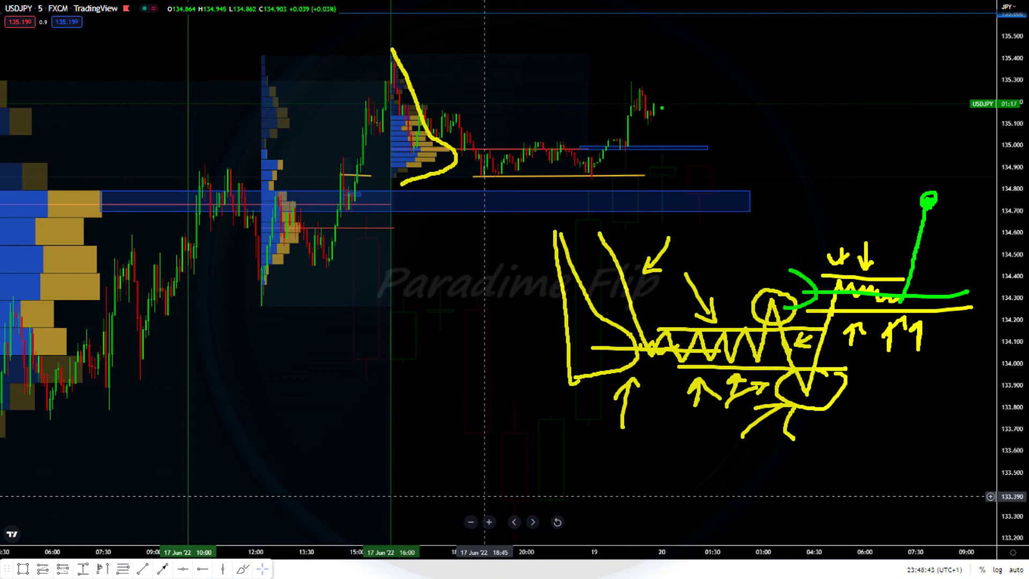
- Circle the latest candles in green, mark the last low and sketch two levels beside them, and undo these strokes
mouse_move(651, 77)
left_mouse_down()
mouse_move(637, 129)
mouse_move(660, 75)
left_mouse_up()
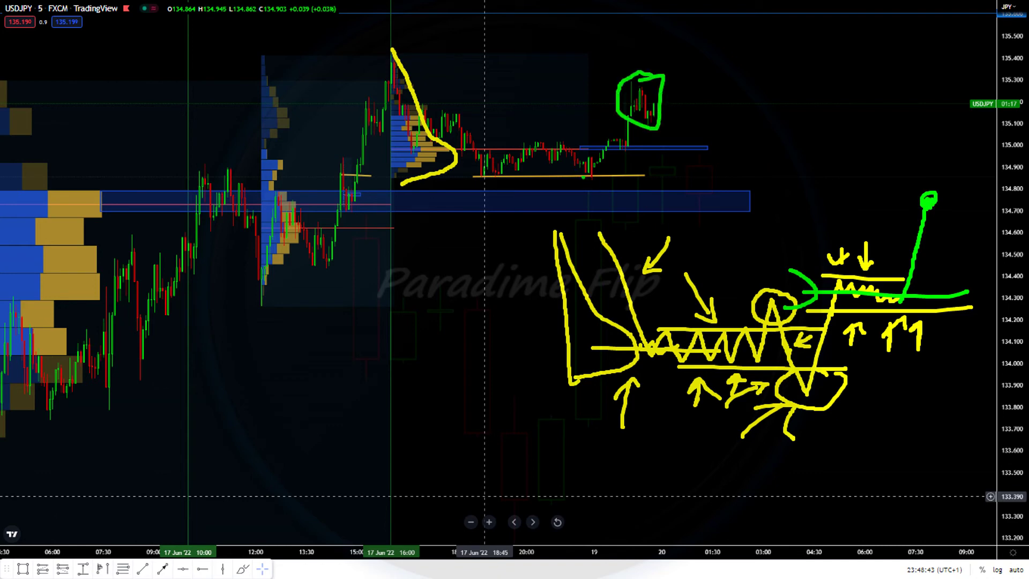
mouse_move(580, 184)
left_mouse_down()
mouse_move(603, 181)
mouse_move(573, 183)
left_mouse_up()
mouse_move(732, 126)
left_mouse_down()
mouse_move(756, 155)
mouse_move(795, 122)
mouse_move(812, 173)
mouse_move(830, 137)
left_mouse_up()
left_click_drag(750, 162, 865, 158)
key("ctrl+z")
key("ctrl+z")
key("ctrl+z")
key("ctrl+z")
key("ctrl+z")
- Circle the latest candles in green, trace the dip to the yellow trend line and the rally, and point an arrow at the thin rectangle
mouse_move(666, 79)
left_mouse_down()
mouse_move(616, 81)
mouse_move(641, 127)
mouse_move(678, 76)
left_mouse_up()
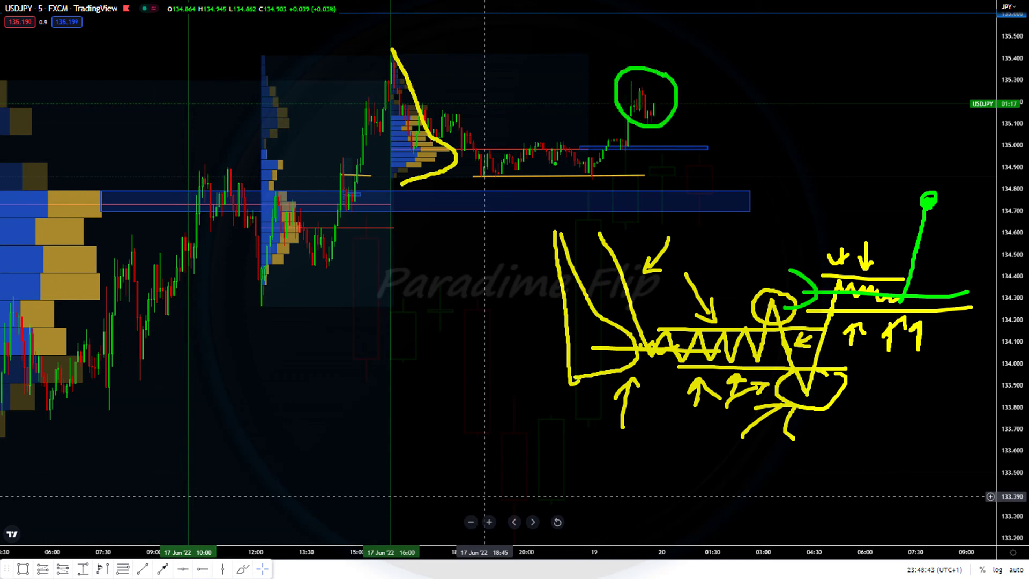
mouse_move(563, 140)
left_mouse_down()
mouse_move(593, 178)
mouse_move(629, 90)
mouse_move(634, 113)
left_mouse_up()
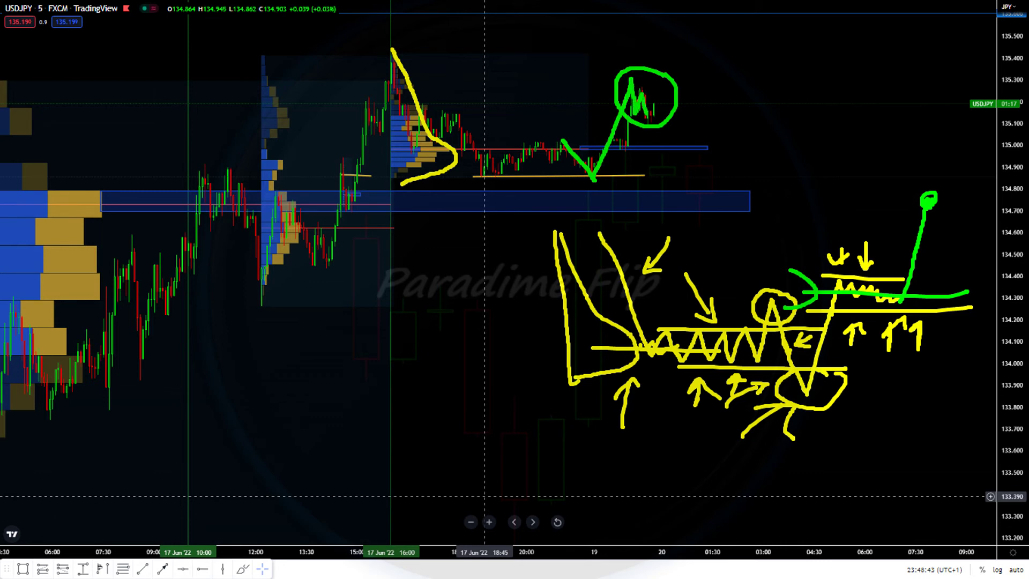
left_click_drag(708, 133, 673, 137)
- Point a green arrow at the pullback's profile, trace its point of control near 135.00 and box the consolidation around it
left_click_drag(470, 34, 440, 62)
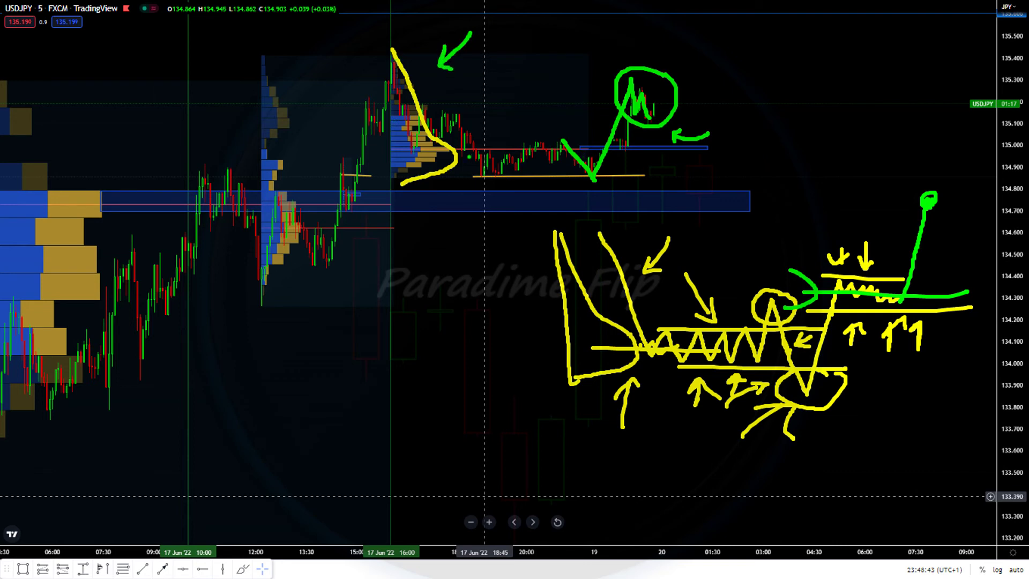
left_click_drag(437, 147, 621, 145)
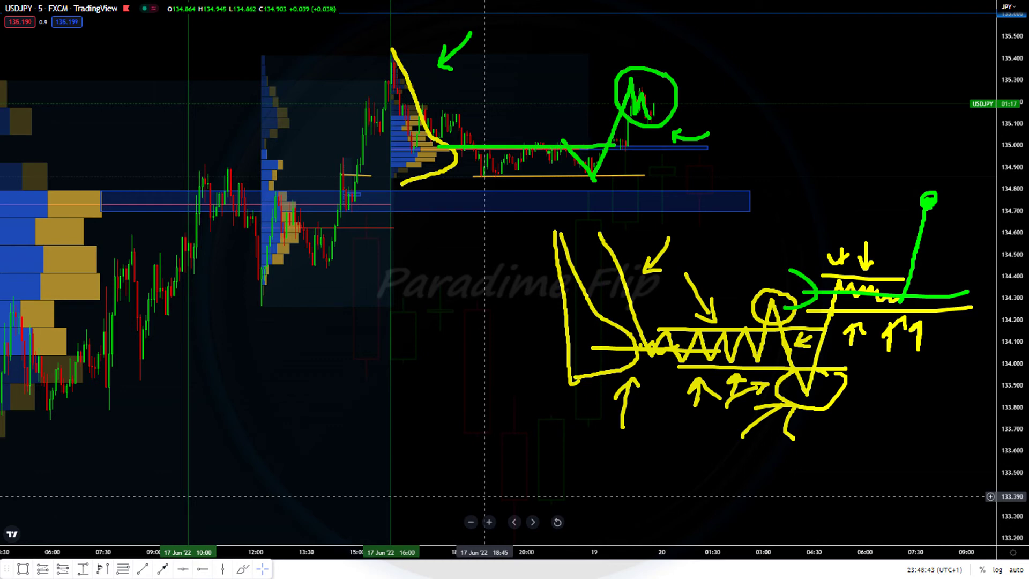
mouse_move(460, 113)
left_mouse_down()
mouse_move(527, 156)
mouse_move(609, 157)
mouse_move(542, 159)
left_mouse_up()
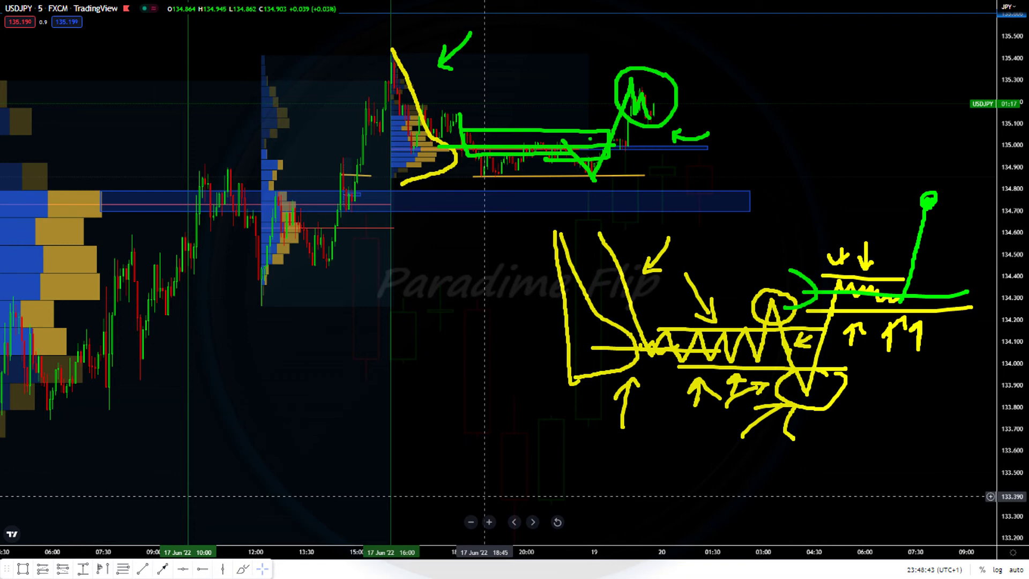
- Draw a green arrow down at the circled recent high and a short upward stroke from the latest candle
left_click_drag(634, 33, 634, 56)
left_click_drag(628, 48, 632, 56)
left_click_drag(655, 118, 653, 91)
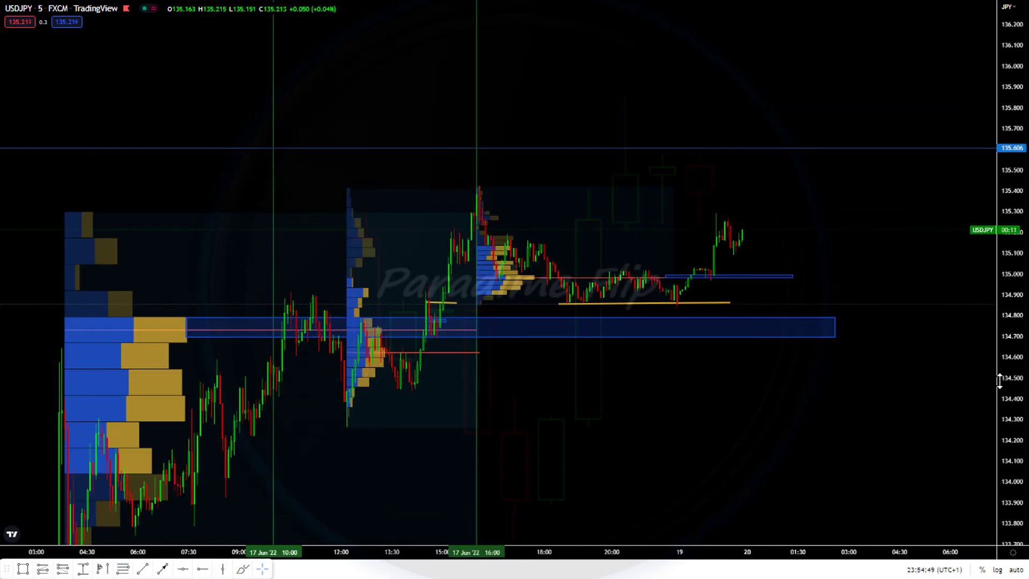
- Place a long position beside the latest candles, with the entry at 135.275 and the stop at 135.022
left_click_drag(999, 377, 1012, 356)
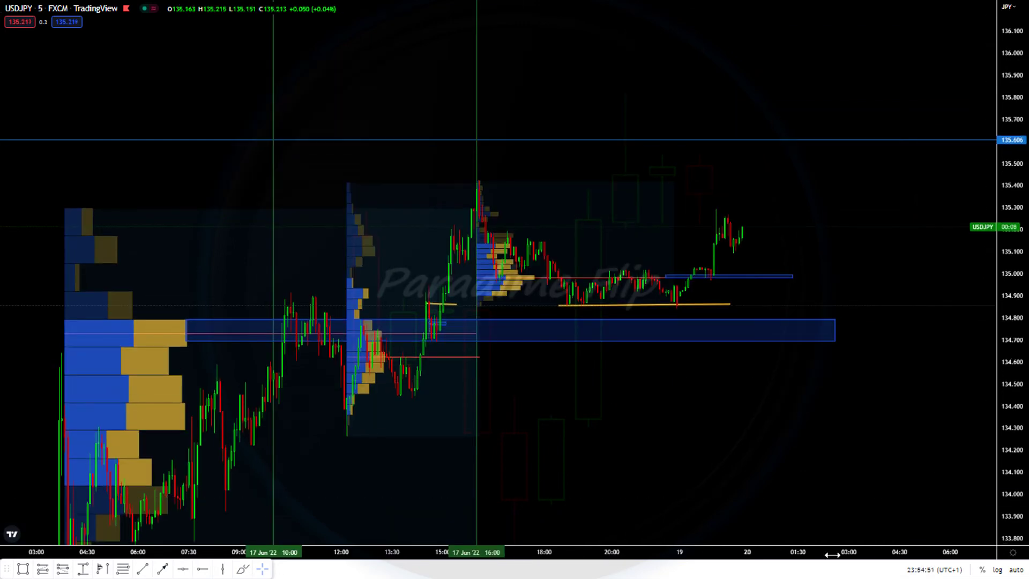
left_click(43, 569)
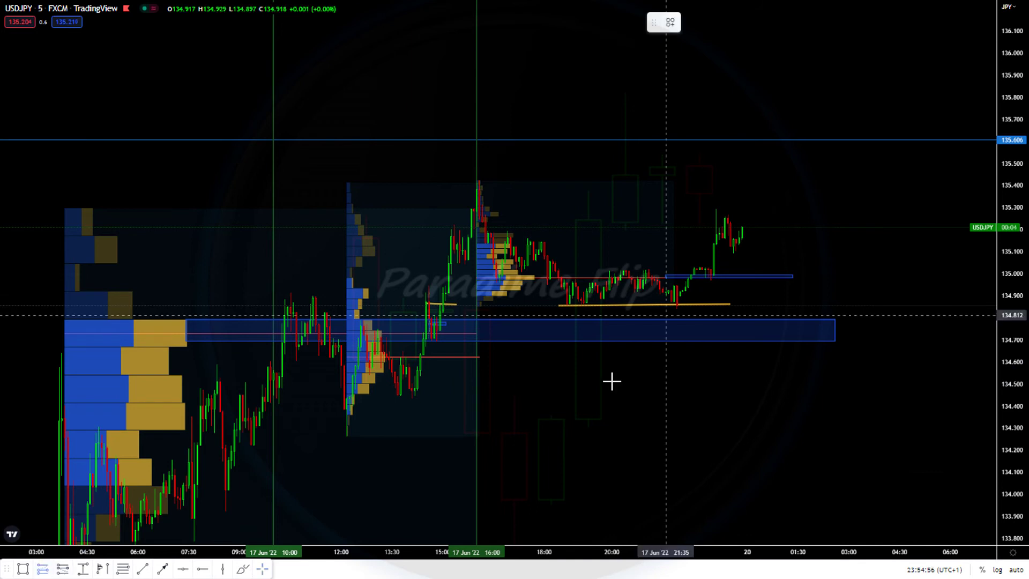
left_click(729, 215)
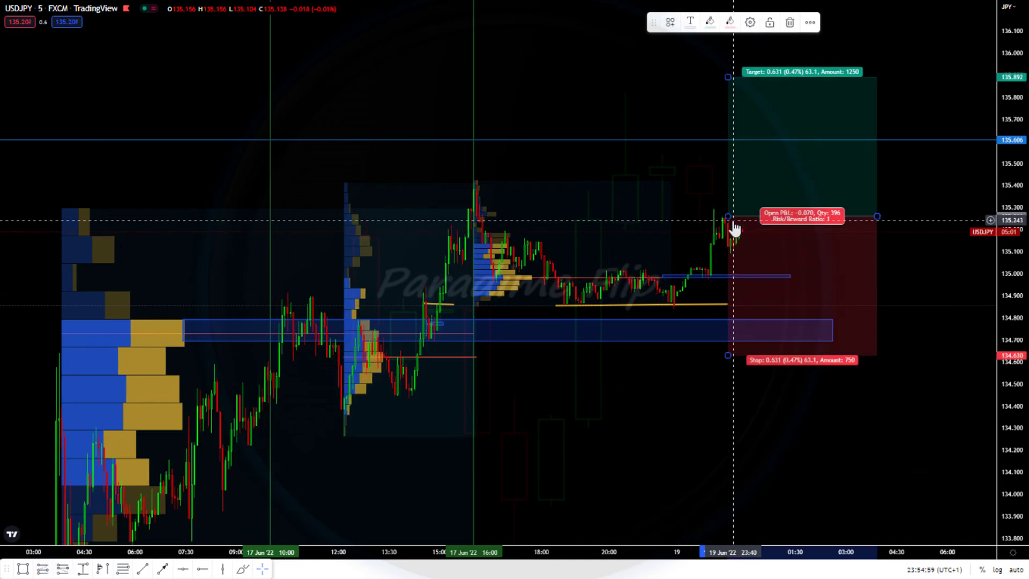
left_click_drag(732, 220, 739, 215)
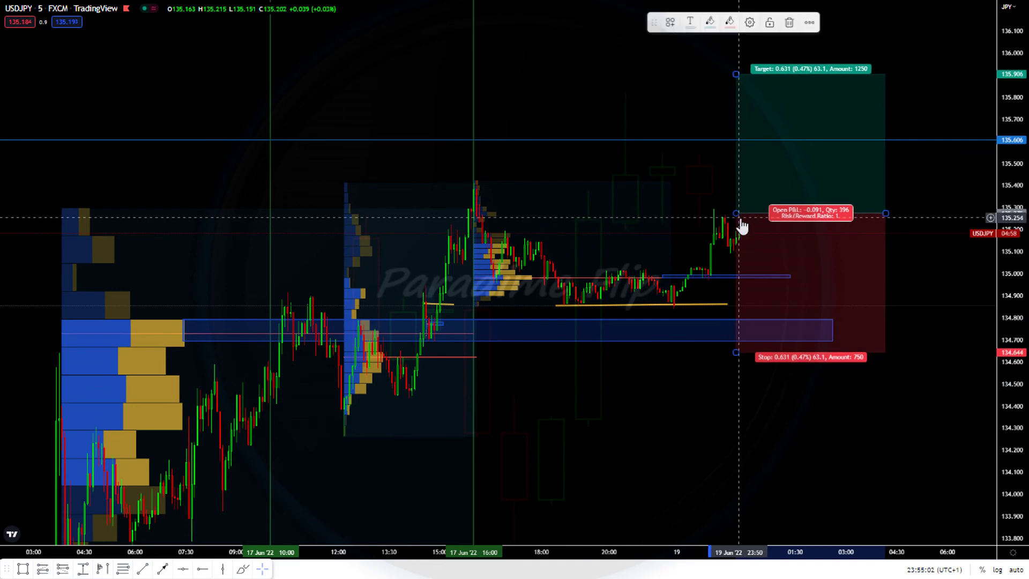
left_click_drag(736, 352, 744, 268)
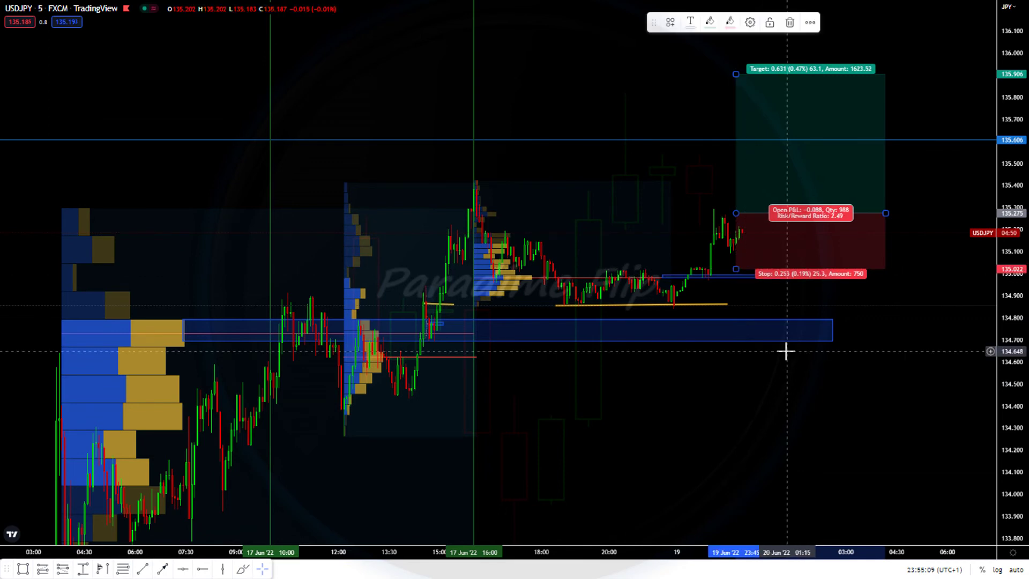
left_click(785, 352)
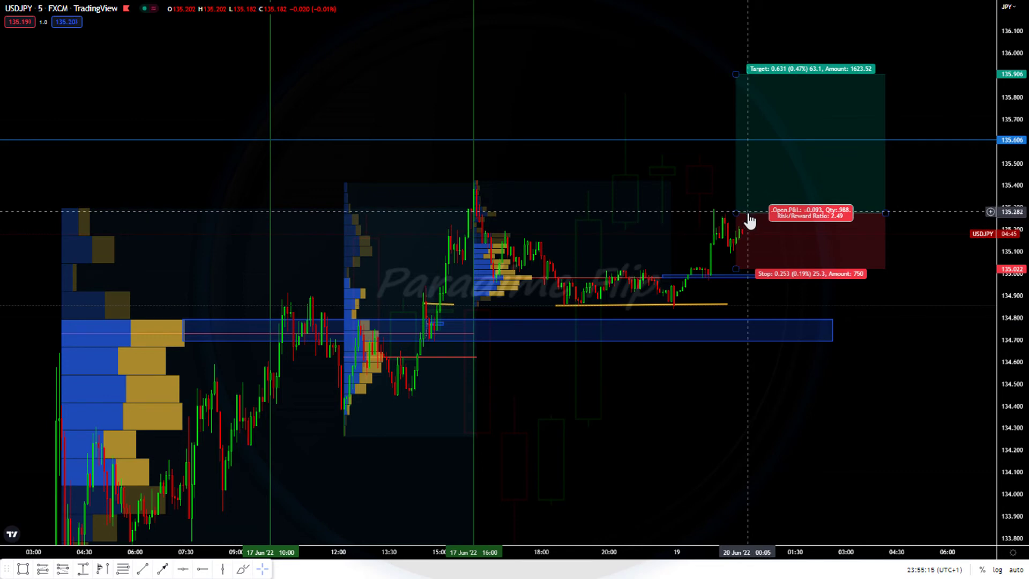
- Draw a Fibonacci from the stop at 135.022 up to 135.527, and raise the long position's target to 136.028
left_click(123, 569)
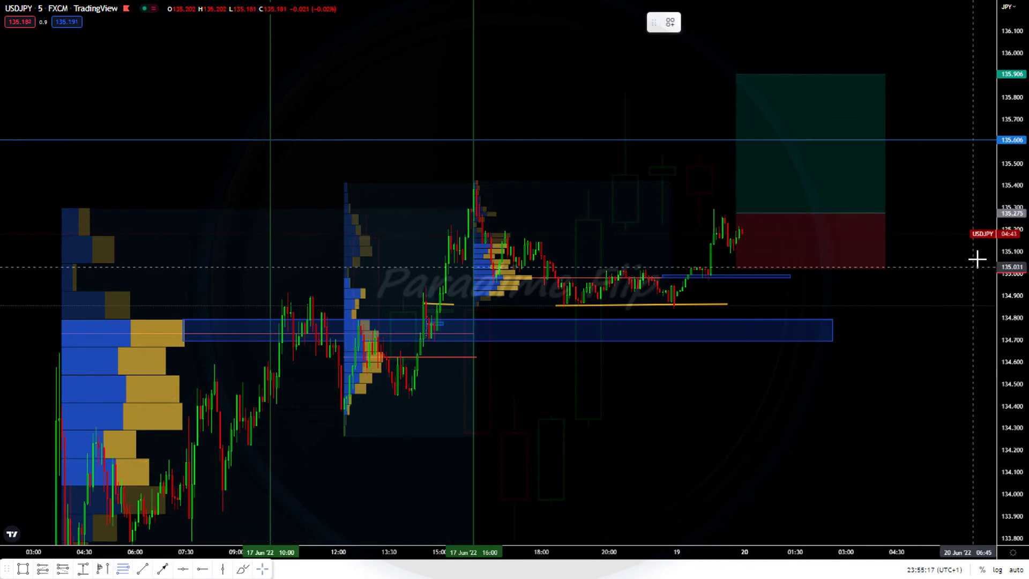
left_click(903, 268)
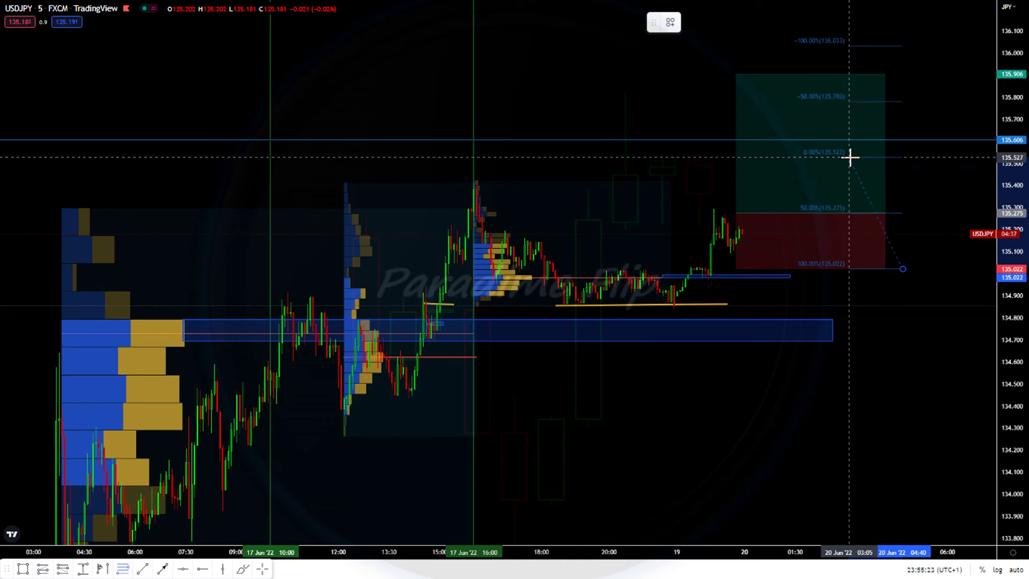
left_click(849, 157)
left_click(748, 86)
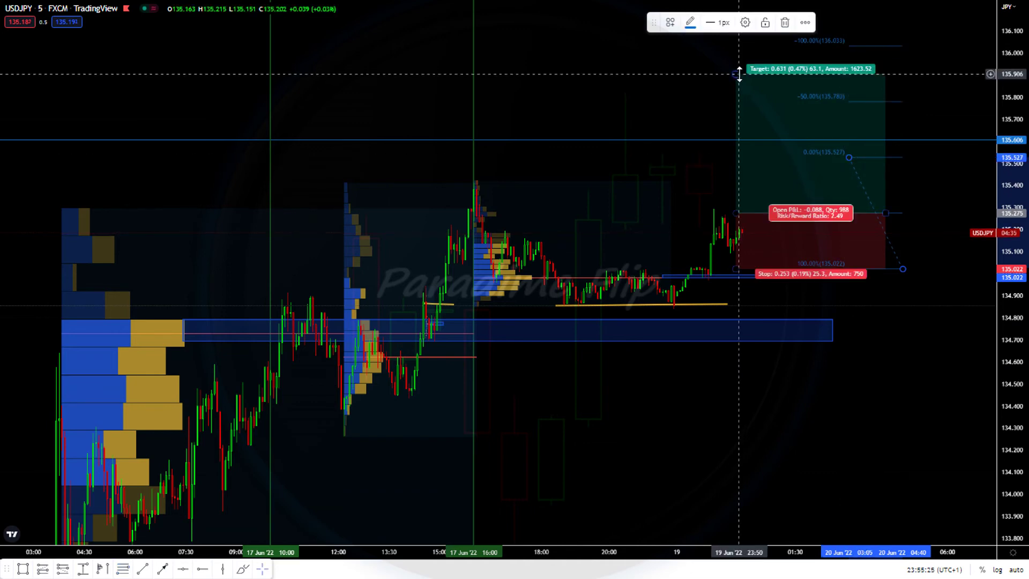
left_click_drag(739, 74, 740, 47)
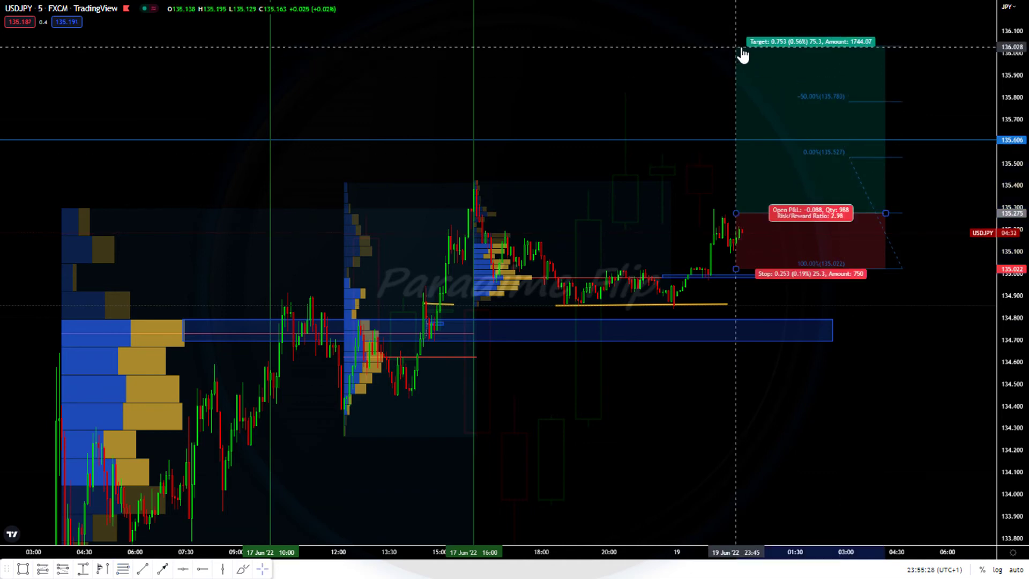
left_click(507, 144)
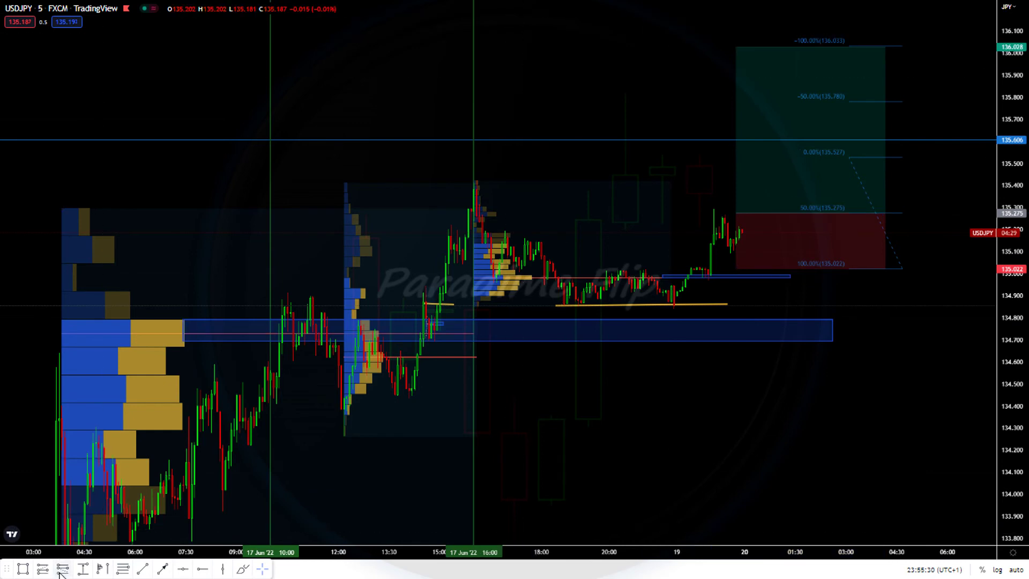
- Draw a Fibonacci from the swept low at 134.847 to the 16:00 peak at 135.434
left_click(123, 569)
left_click(672, 306)
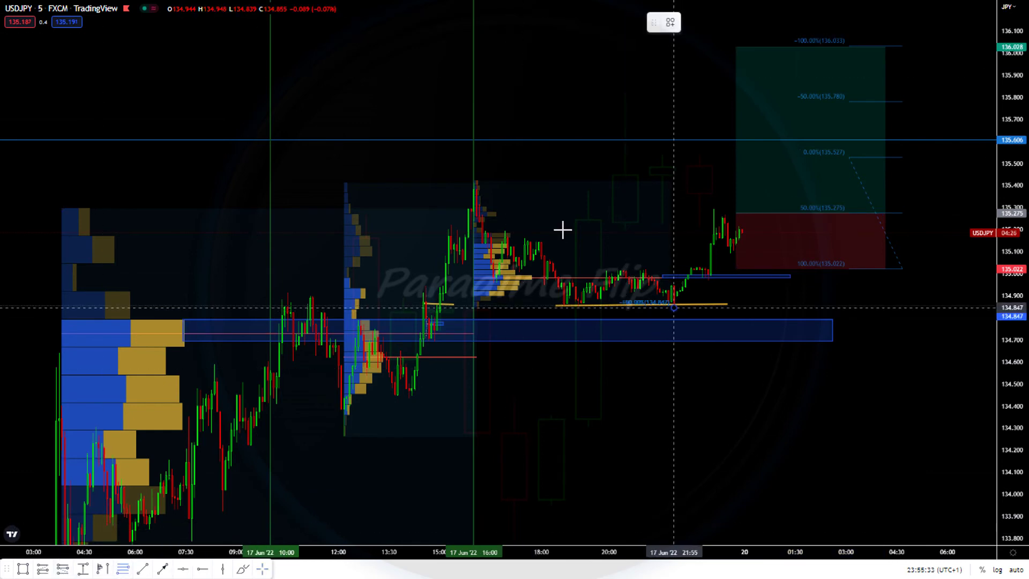
left_click(476, 177)
left_click(476, 178)
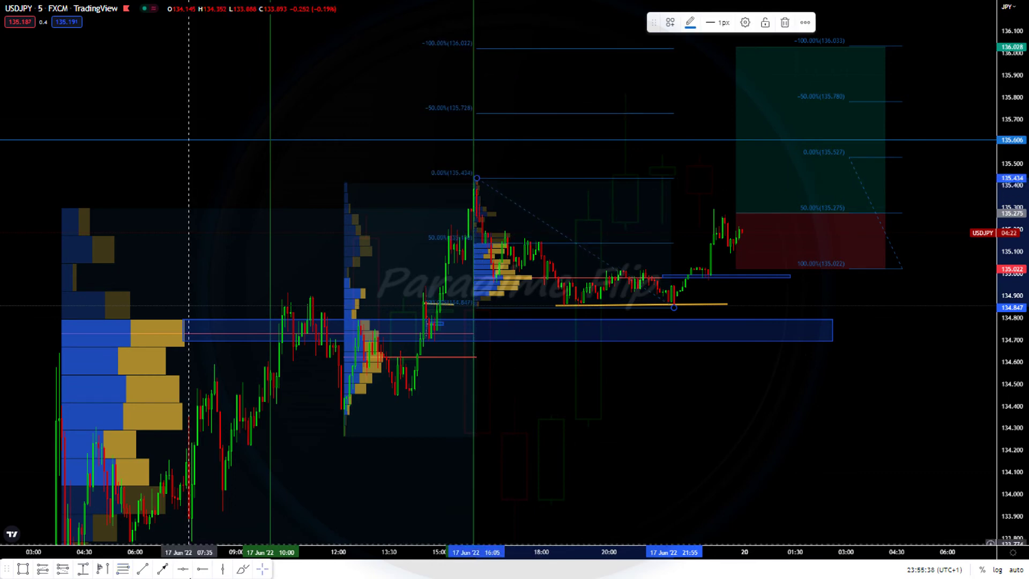
- Draw a thin rectangle over both -100% levels near 136.03, and delete the Fibonacci anchored at the 16:00 peak
left_click(24, 569)
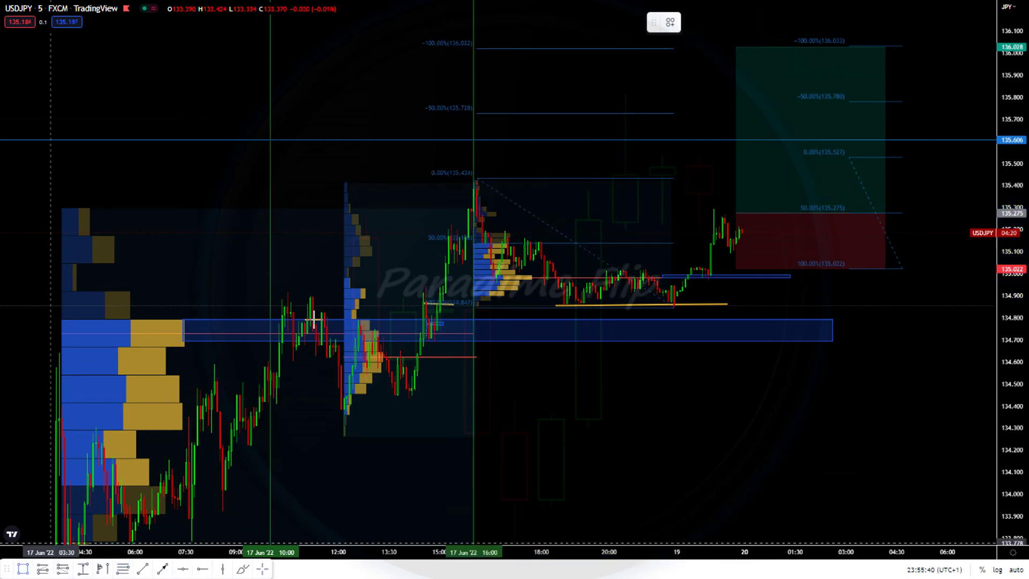
left_click(669, 45)
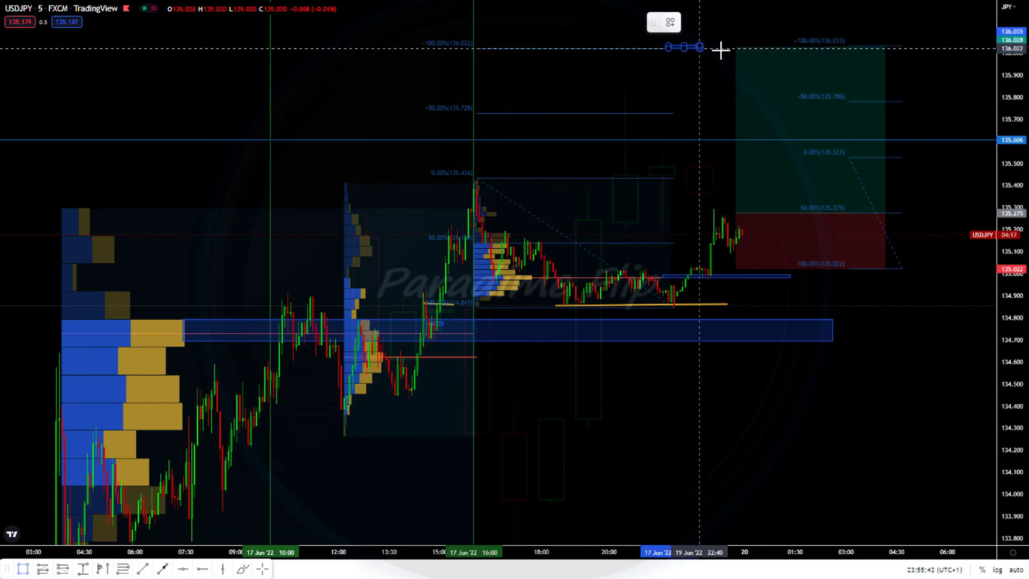
left_click(936, 54)
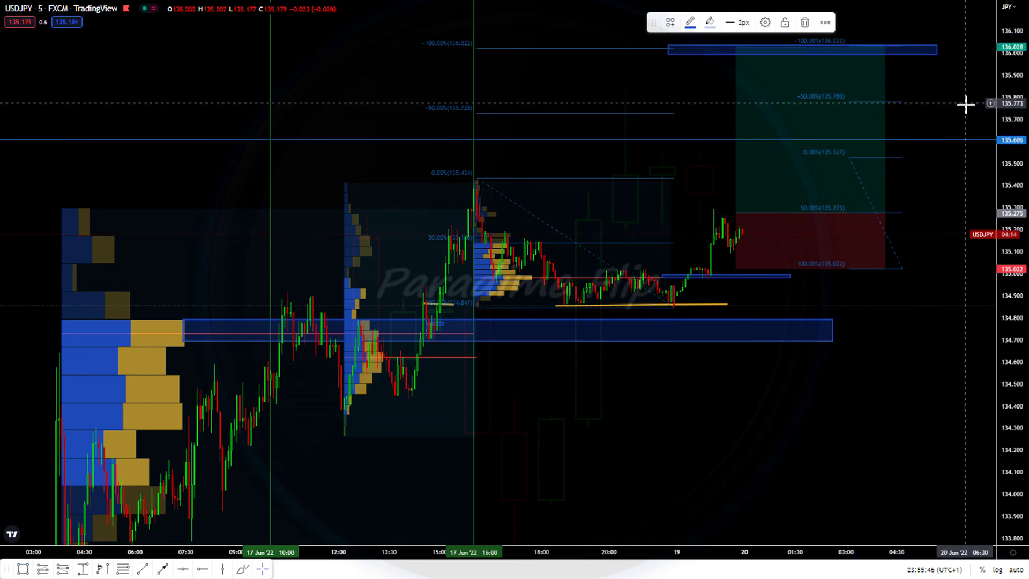
key("Escape")
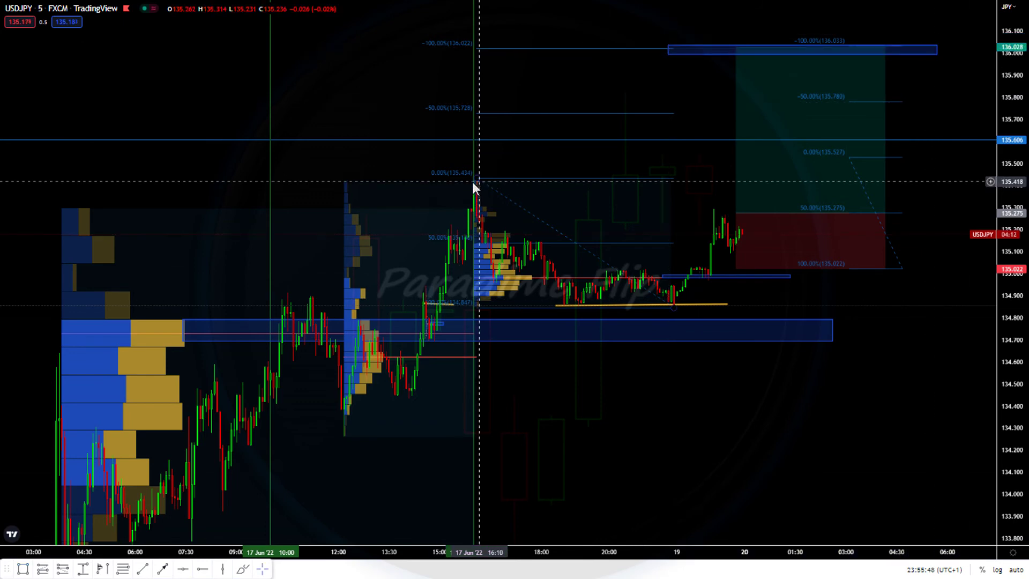
left_click_drag(478, 184, 507, 152)
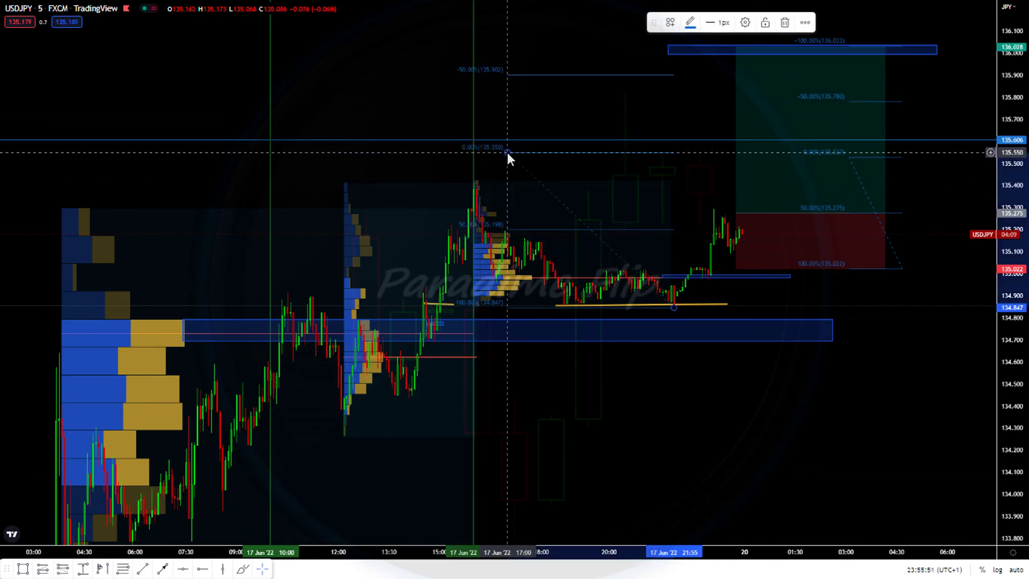
key("Delete")
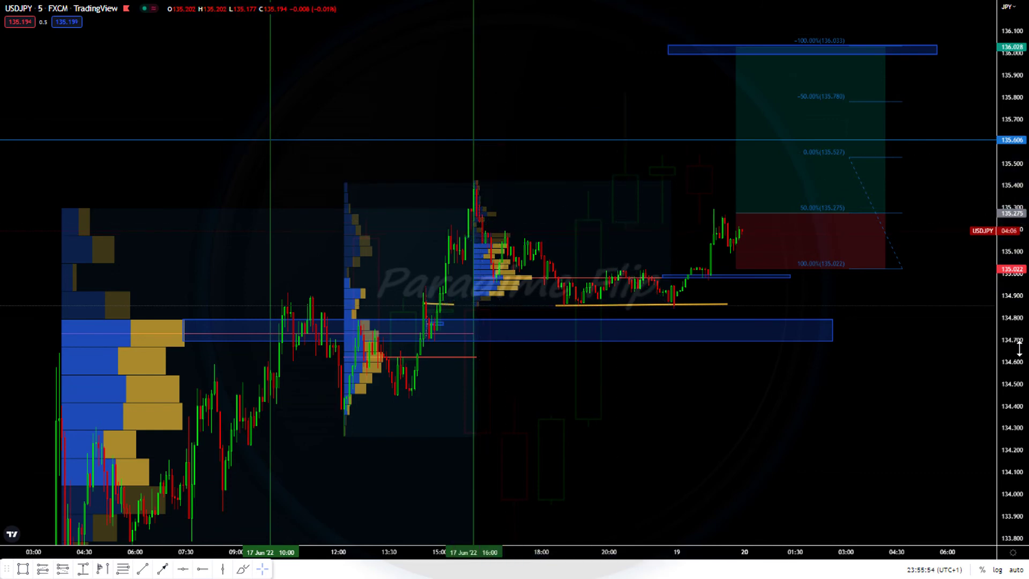
- Draw a thin rectangle at about 135.12 along the lows of the latest consolidation, from 23:10 to 00:15
left_click_drag(1019, 347, 897, 389)
left_click_drag(829, 553, 808, 554)
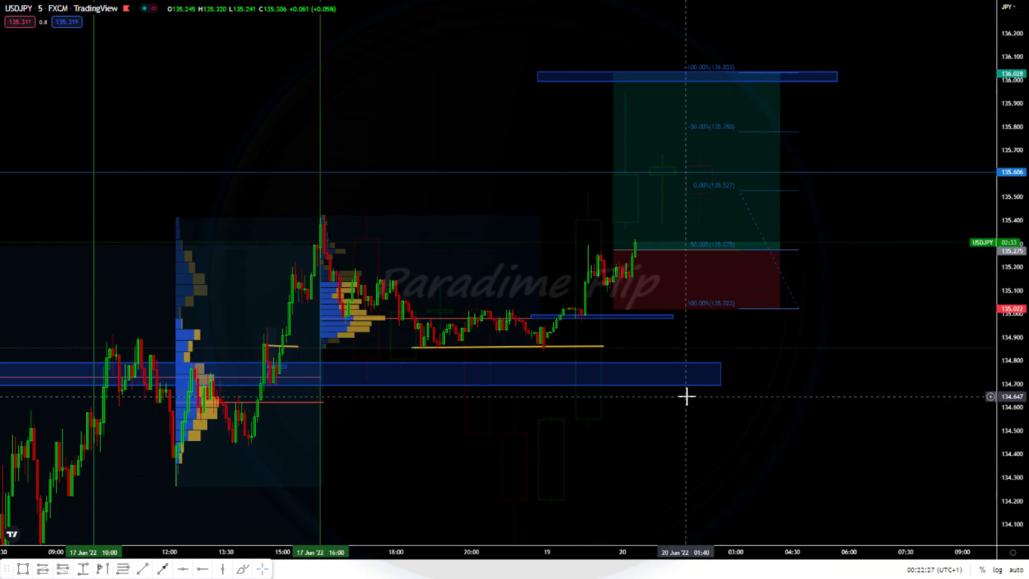
left_click(21, 570)
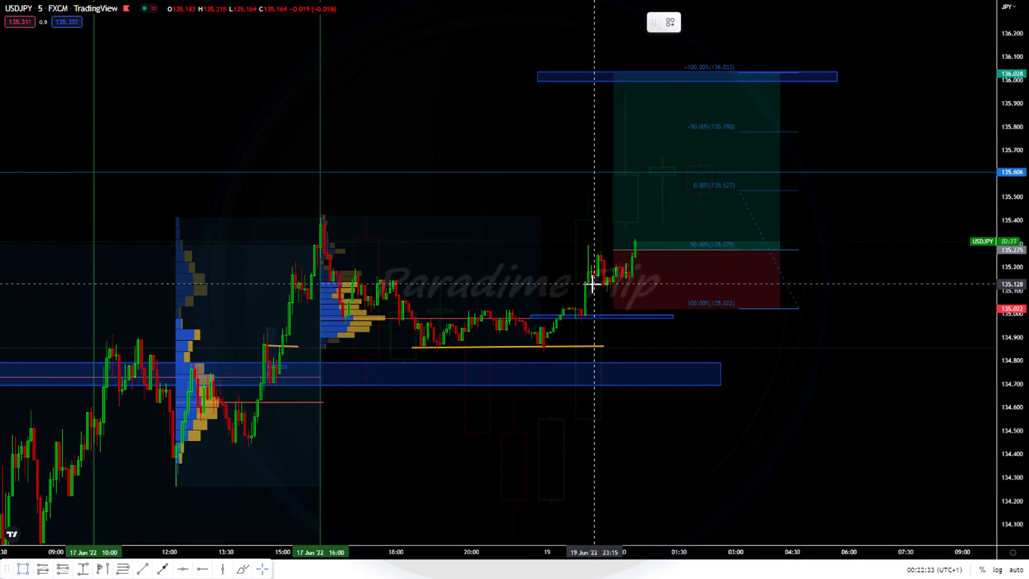
left_click(588, 285)
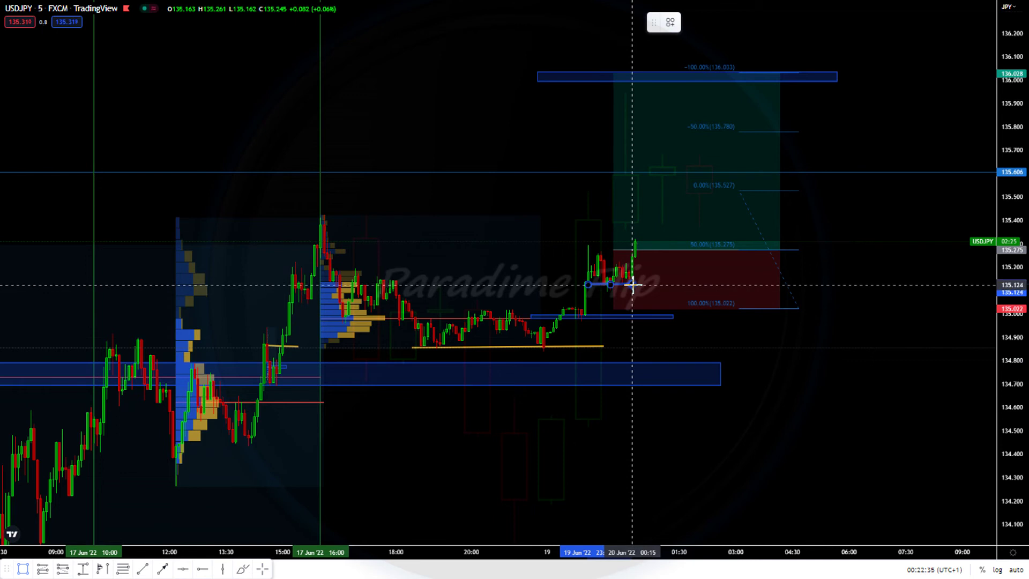
left_click(632, 285)
left_click(756, 372)
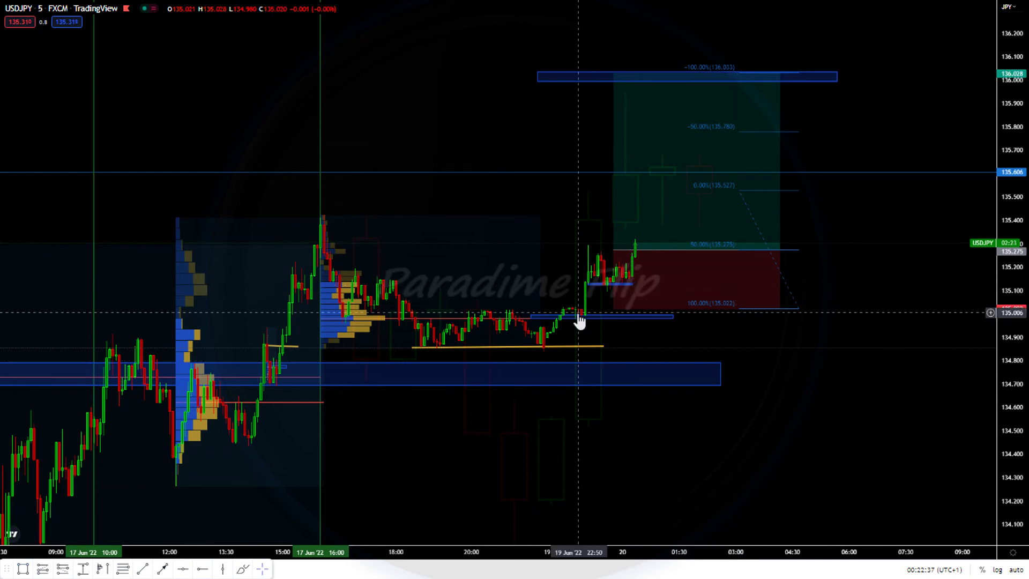
- Draw two short yellow trend lines at the latest consolidation, one at 135.173 and one beneath its low at about 135.09
mouse_move(620, 277)
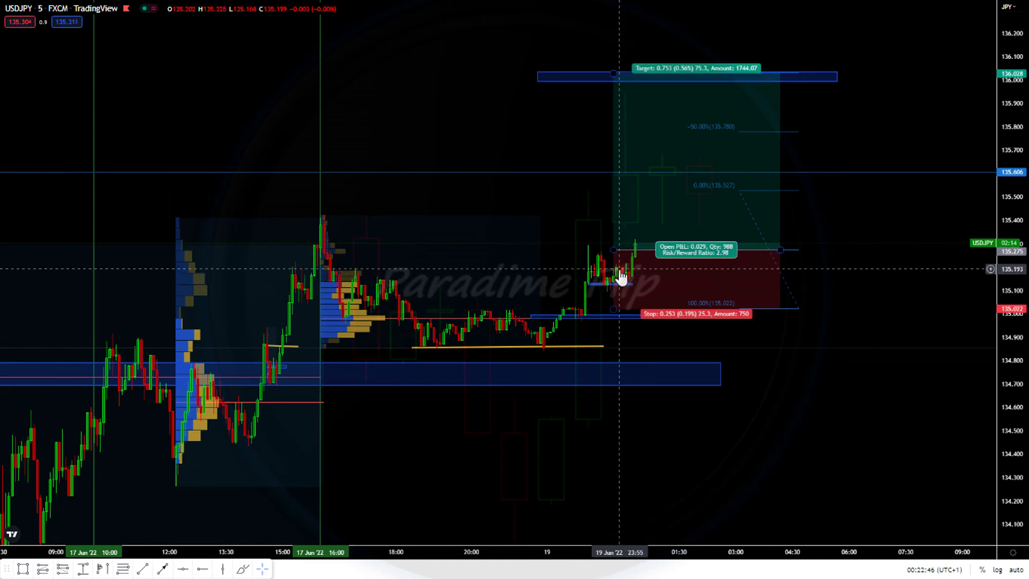
left_click_drag(646, 553, 537, 559)
left_click_drag(1008, 441, 1010, 281)
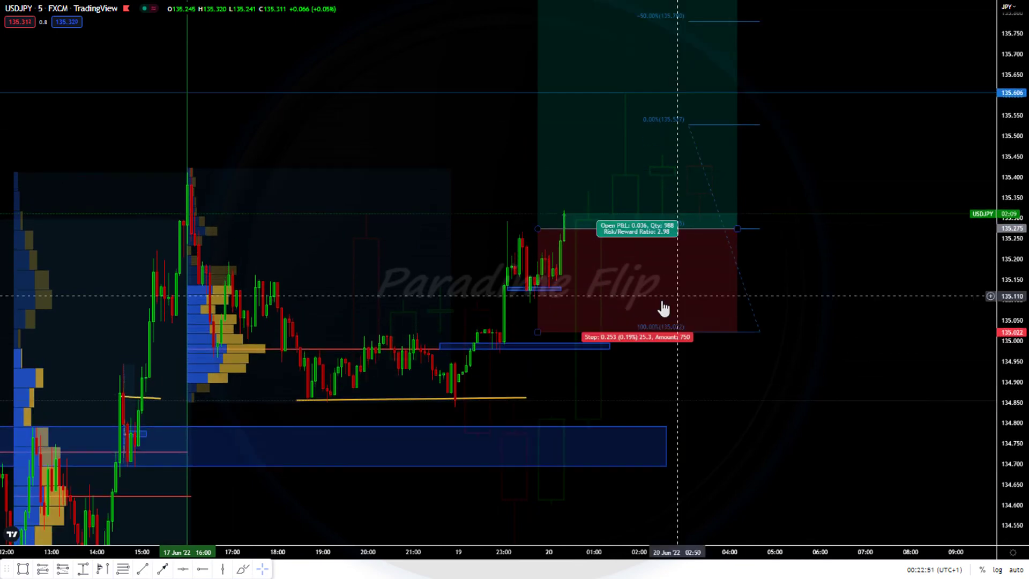
left_click(146, 567)
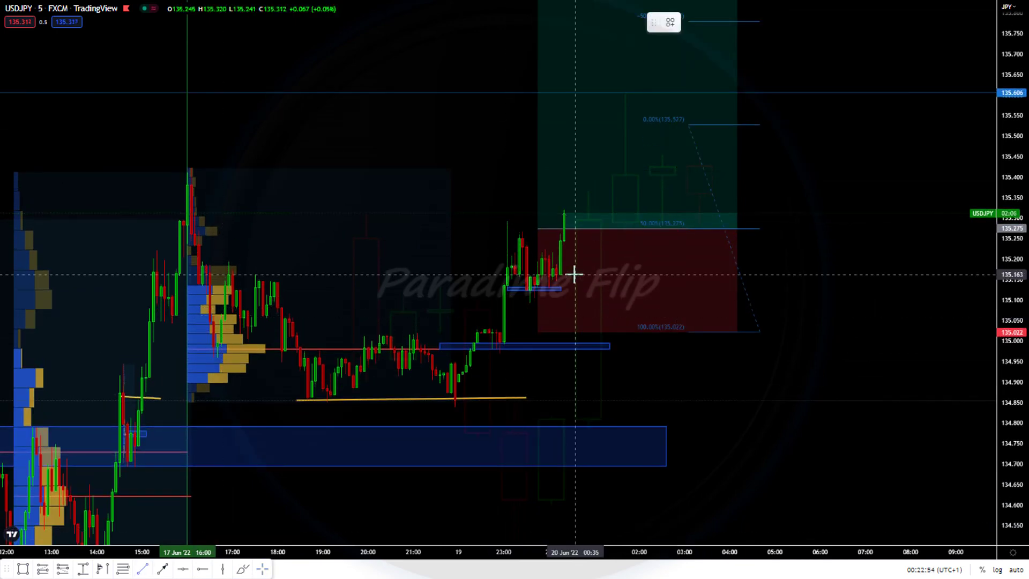
left_click(530, 270)
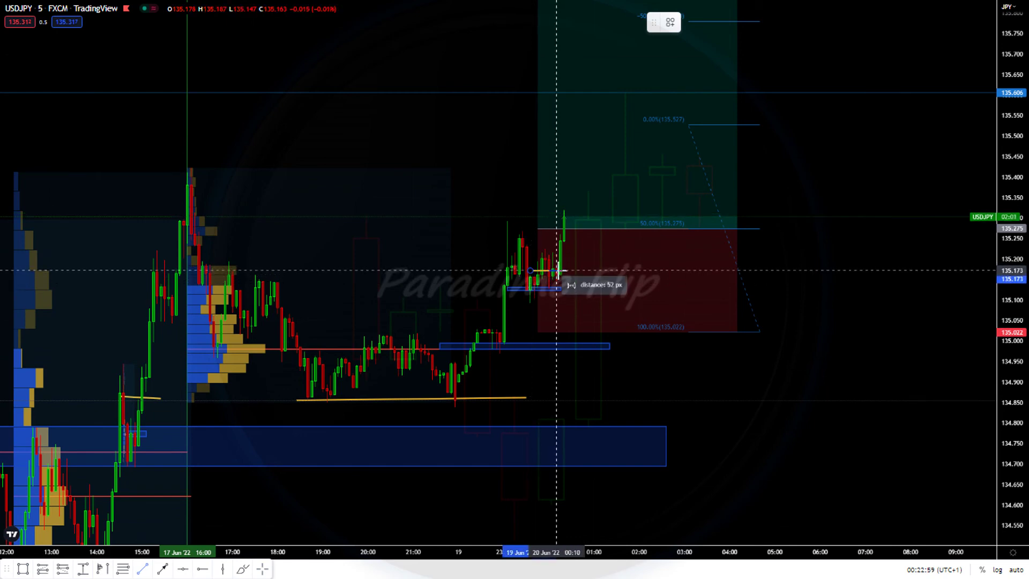
left_click(556, 270)
left_click(552, 404)
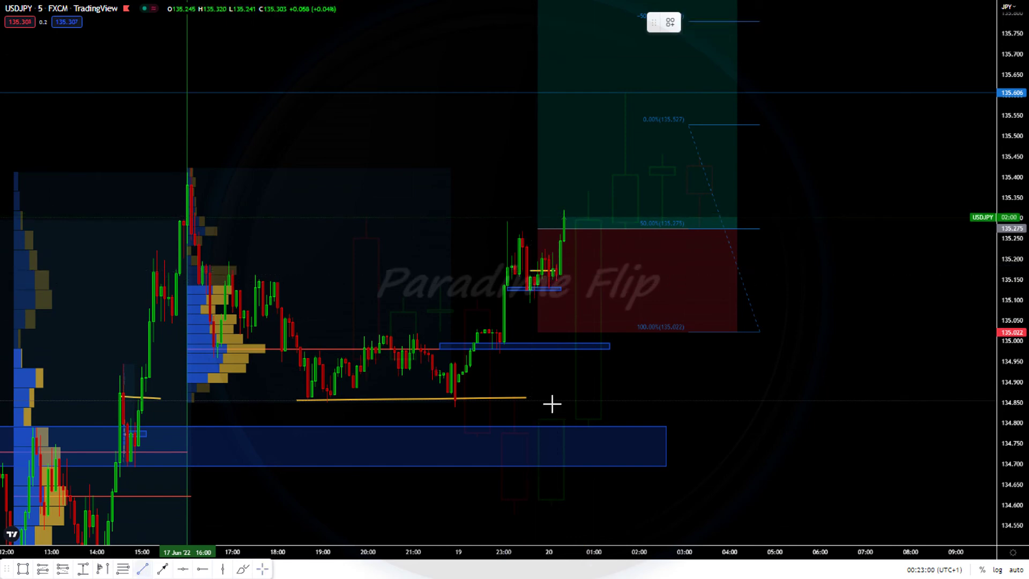
left_click(523, 305)
left_click(556, 305)
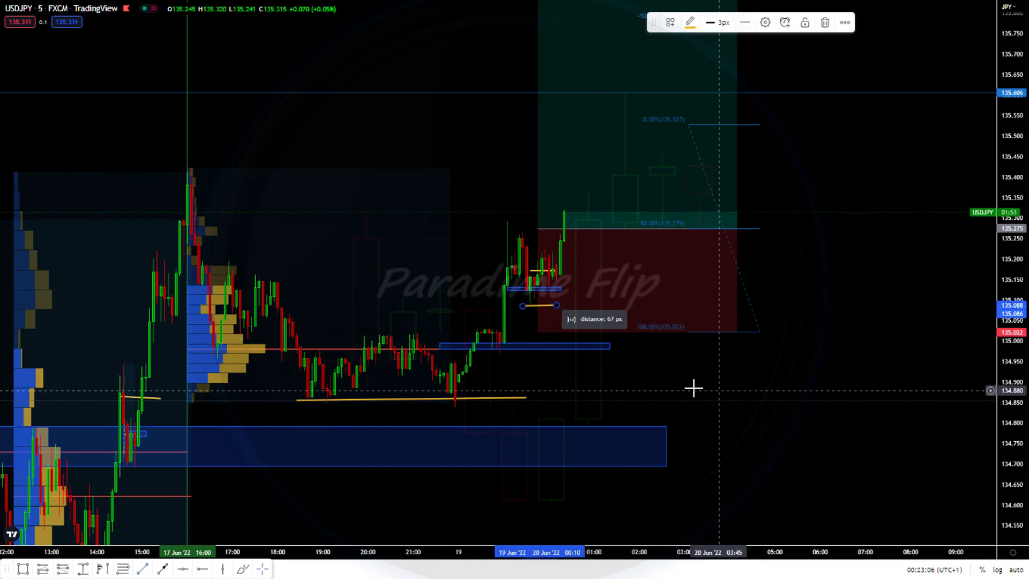
- Delete the two short yellow trend lines at the latest consolidation
left_click_drag(556, 306, 521, 314)
key("Delete")
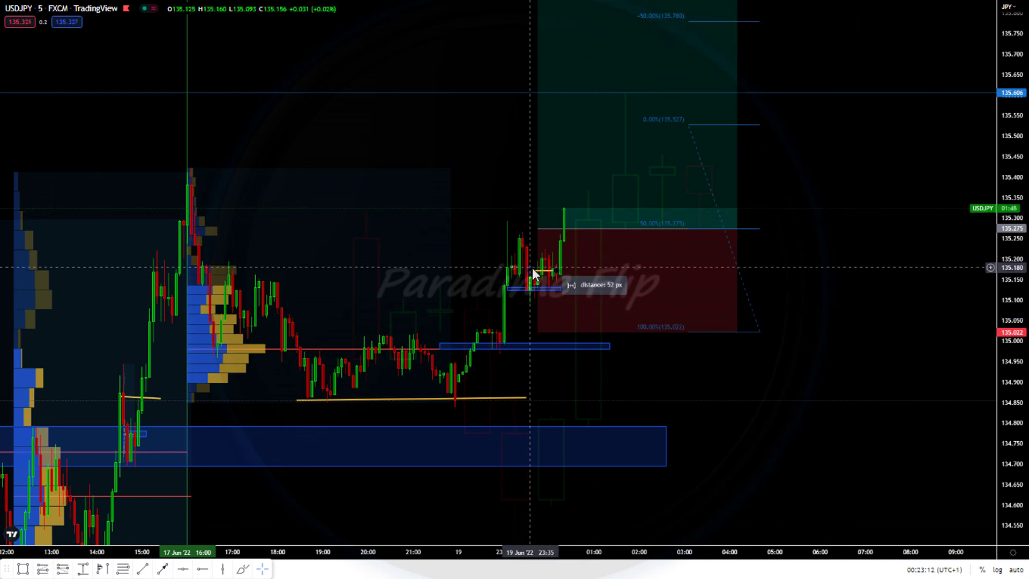
left_click_drag(531, 270, 497, 191)
key("Delete")
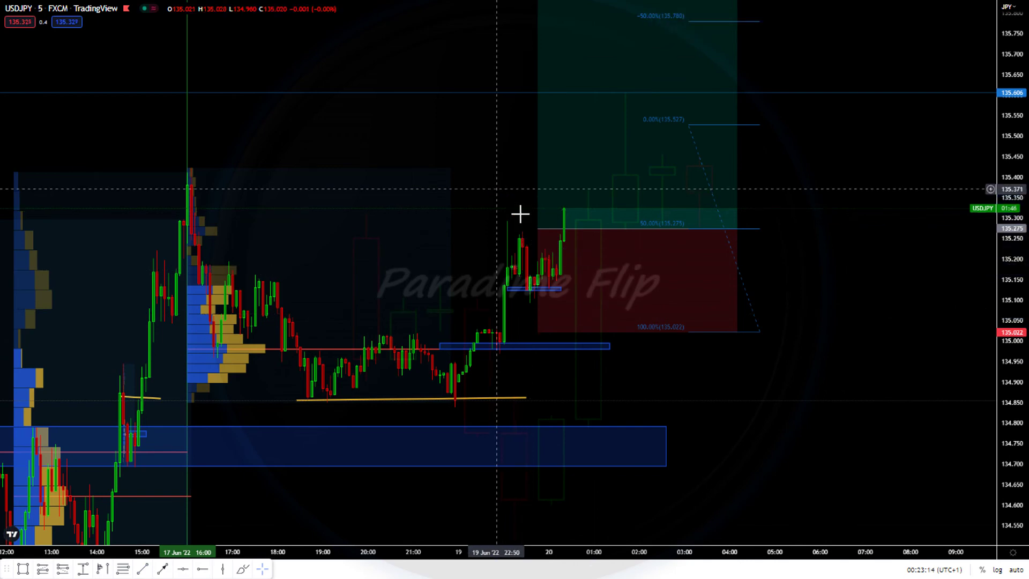
mouse_move(546, 295)
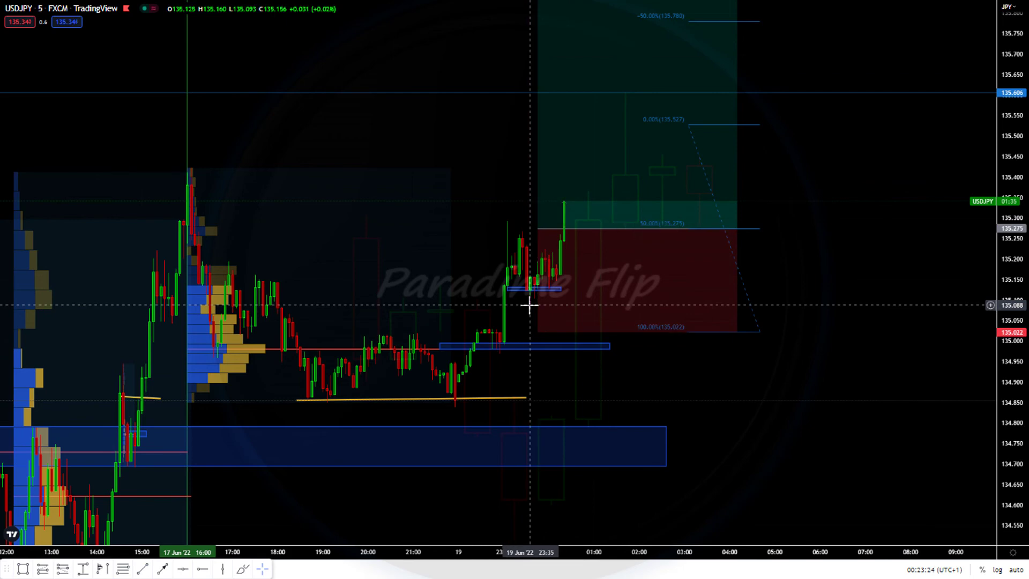
mouse_move(1017, 340)
left_mouse_down()
mouse_move(1016, 311)
mouse_move(1018, 335)
left_mouse_up()
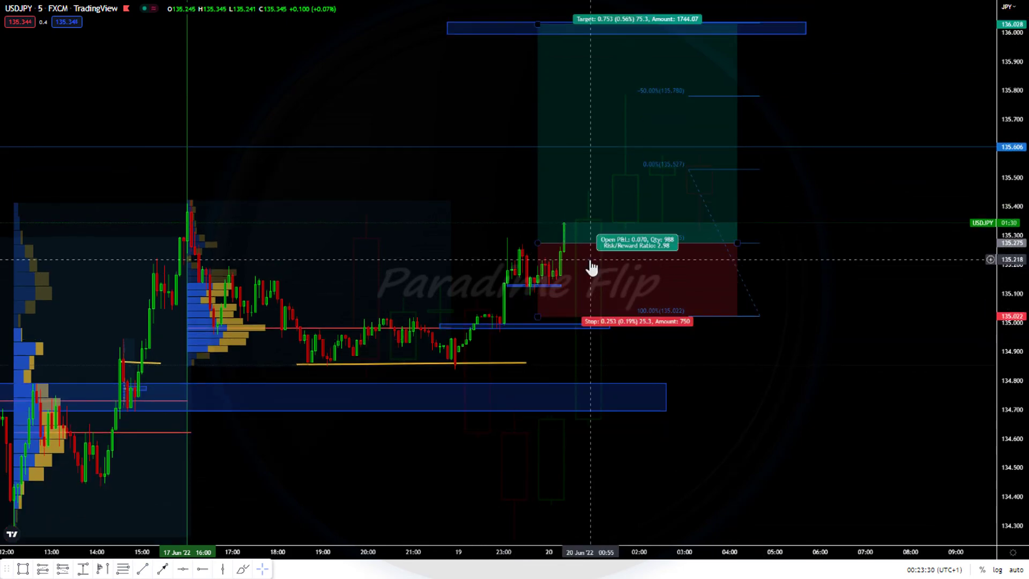
left_click_drag(1022, 314, 1021, 310)
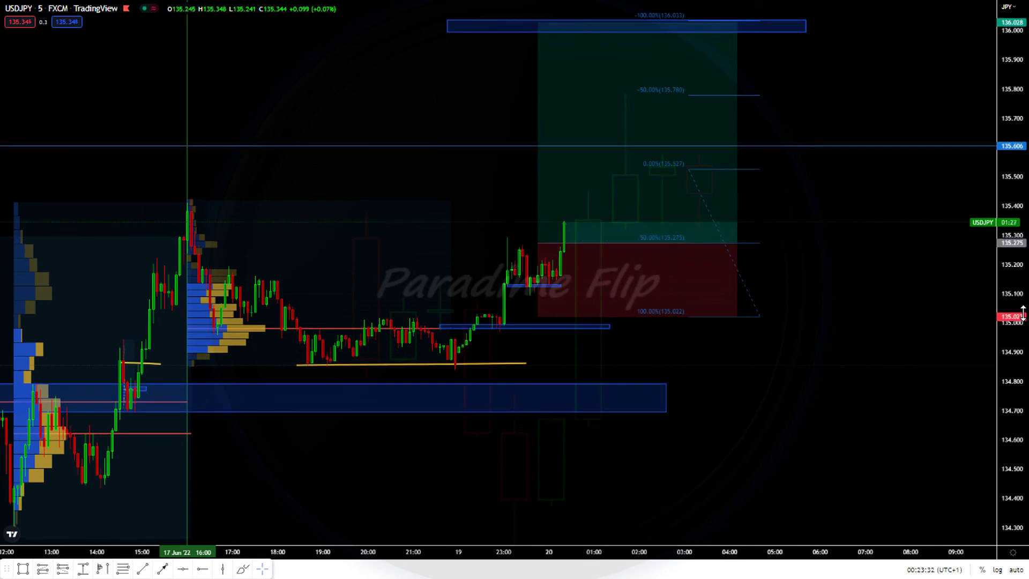
left_click_drag(1018, 370, 1016, 363)
left_click_drag(926, 316, 930, 337)
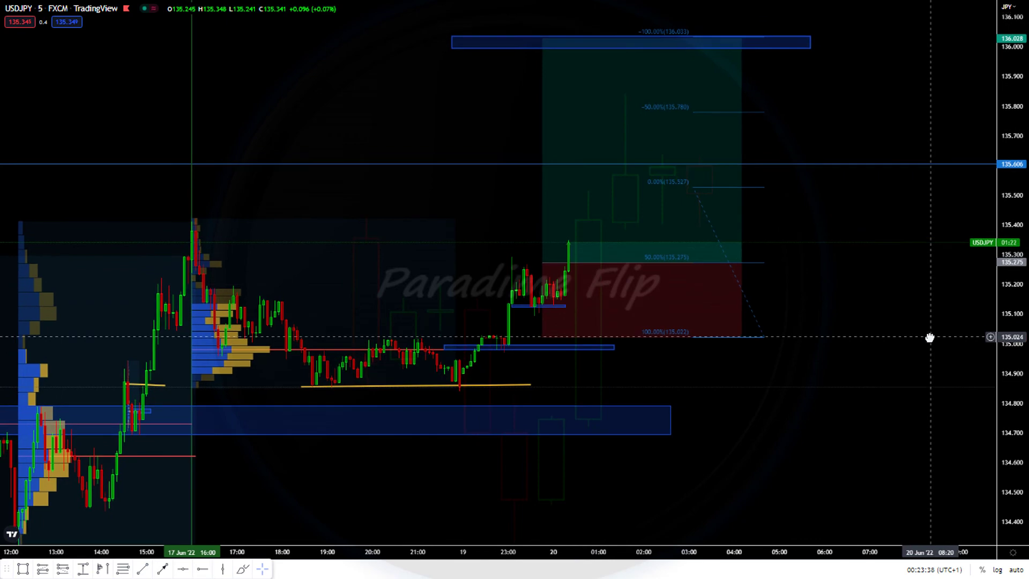
- Switch to the MetaTrader USDJPY chart, set its timeframe to M5 and bring up the latest candles of 20 June
right_click(567, 227)
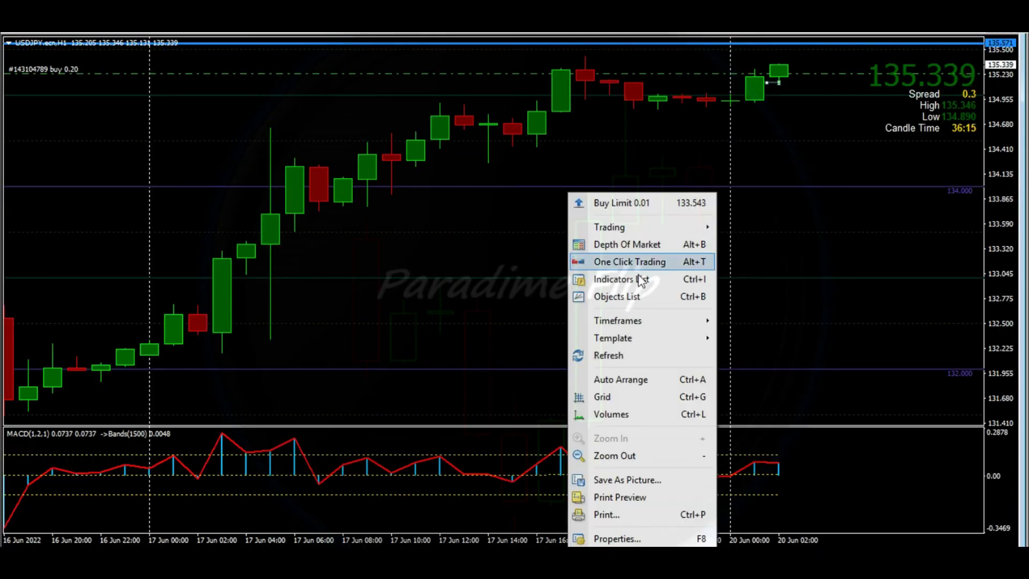
mouse_move(630, 343)
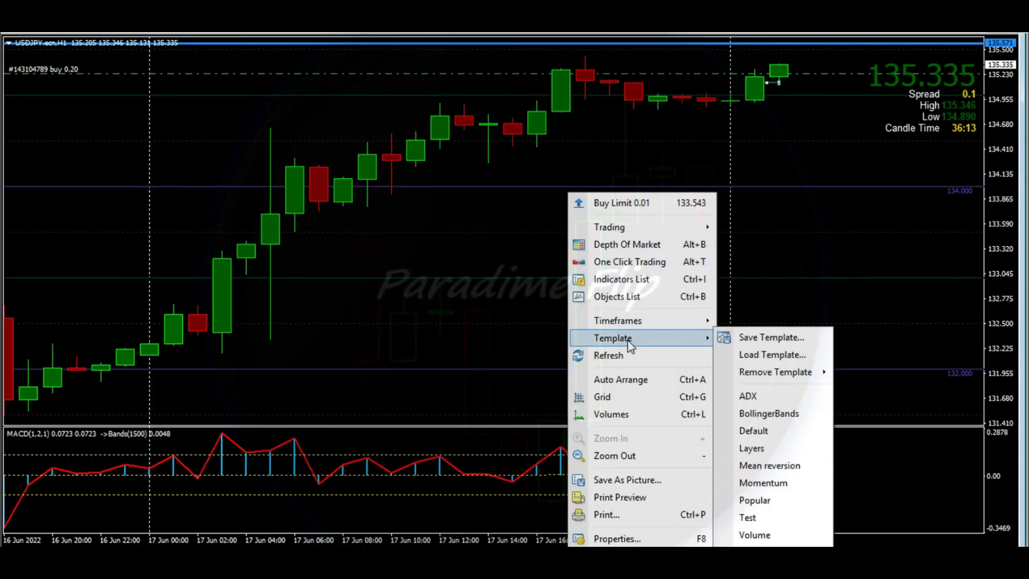
mouse_move(658, 323)
left_click(748, 274)
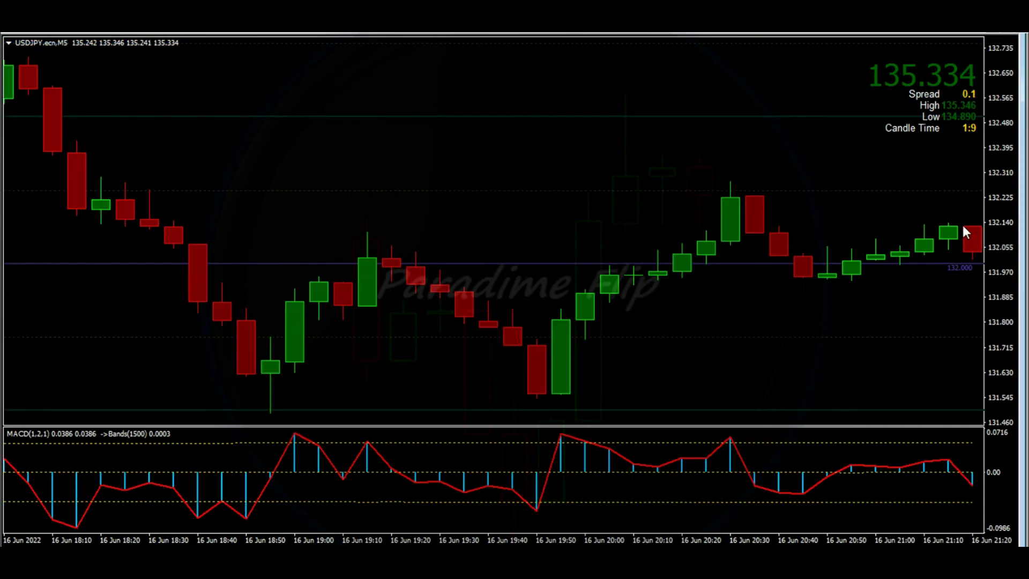
scroll(885, 295, "down", 10)
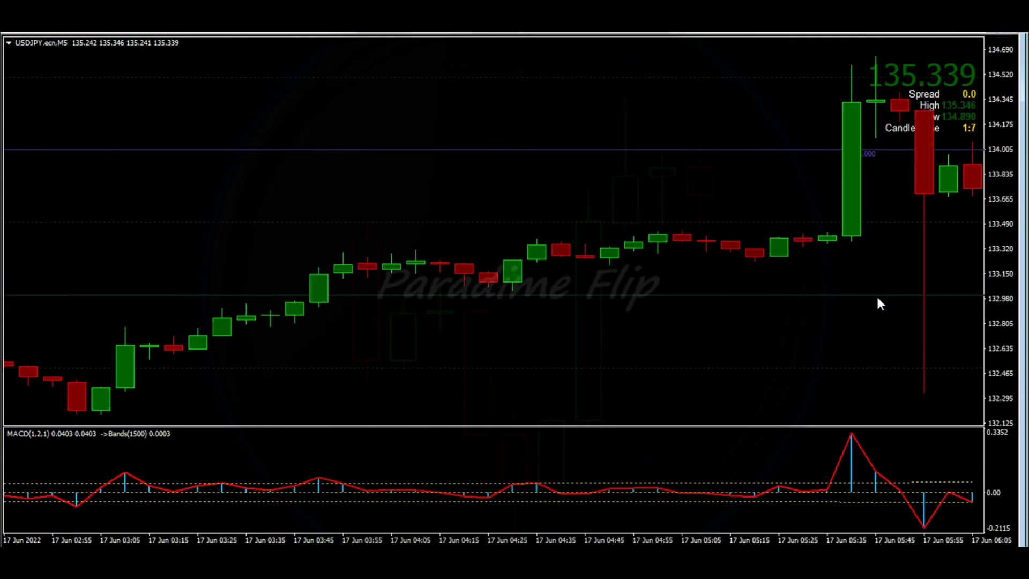
scroll(877, 298, "down", 15)
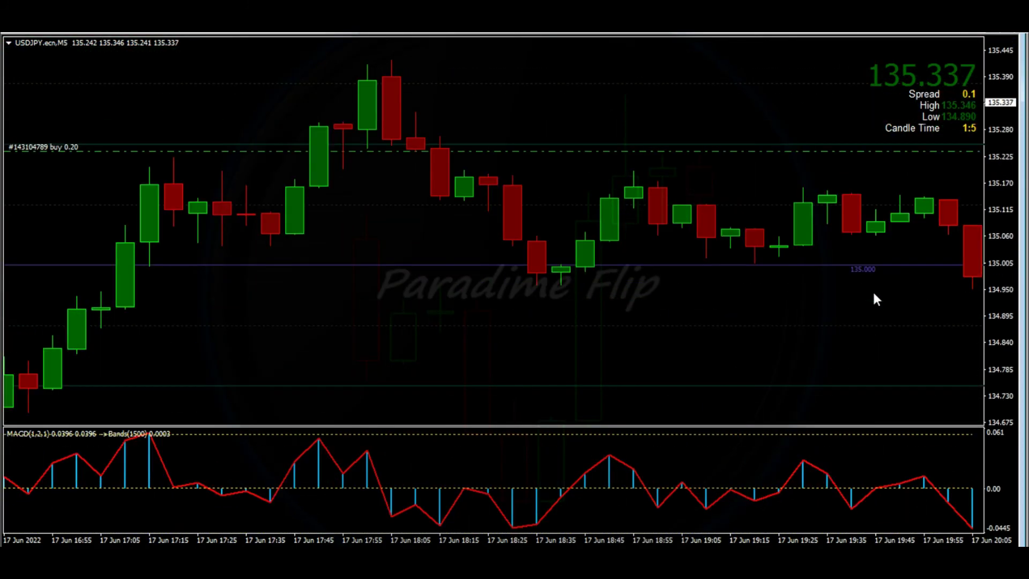
scroll(872, 292, "down", 7)
left_click_drag(1011, 284, 997, 220)
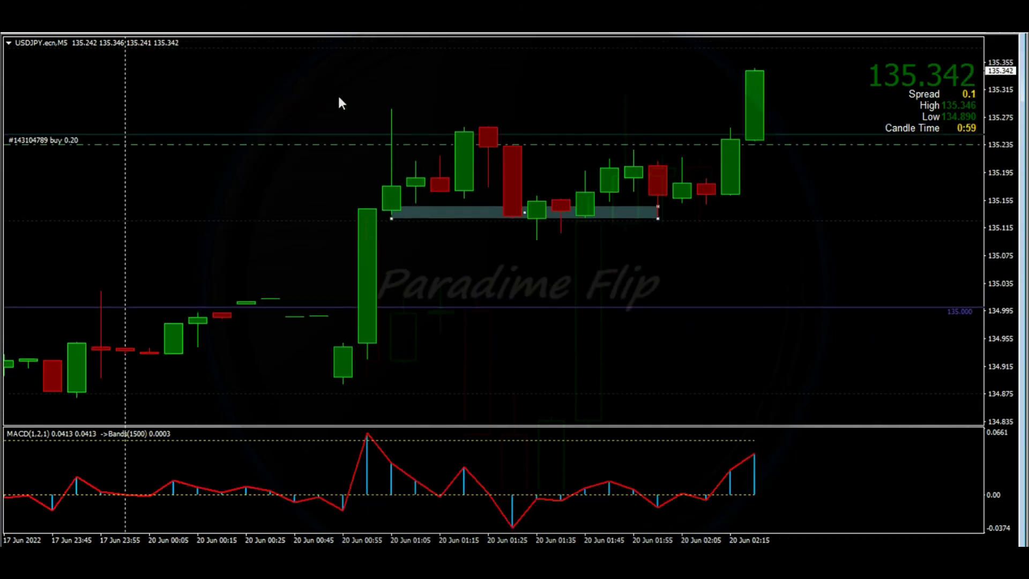
- Give the open 0.20 buy order a stop loss at about 135.09 and a take profit at about 136.03
left_click_drag(760, 145, 751, 242)
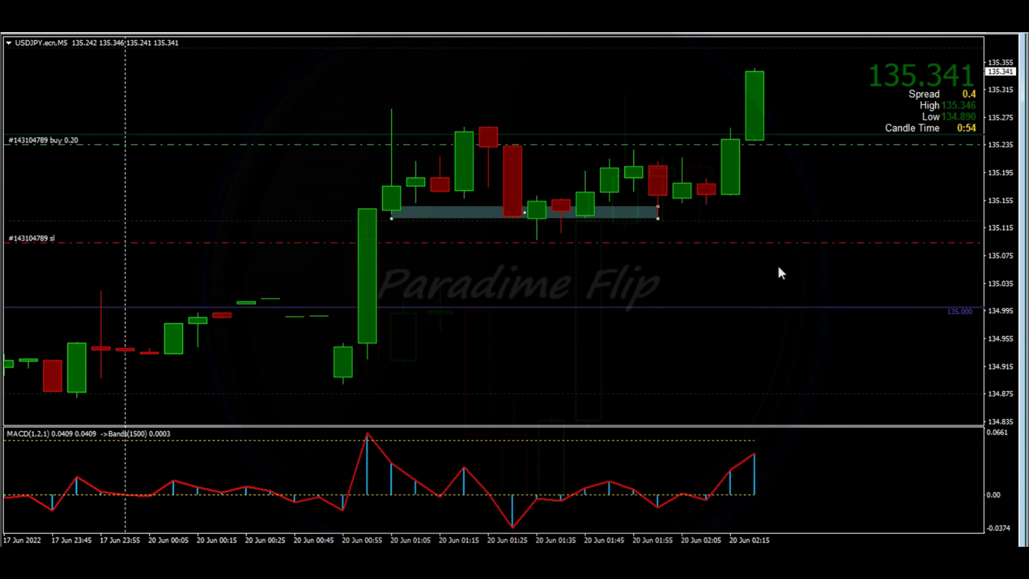
left_click_drag(641, 535, 624, 544)
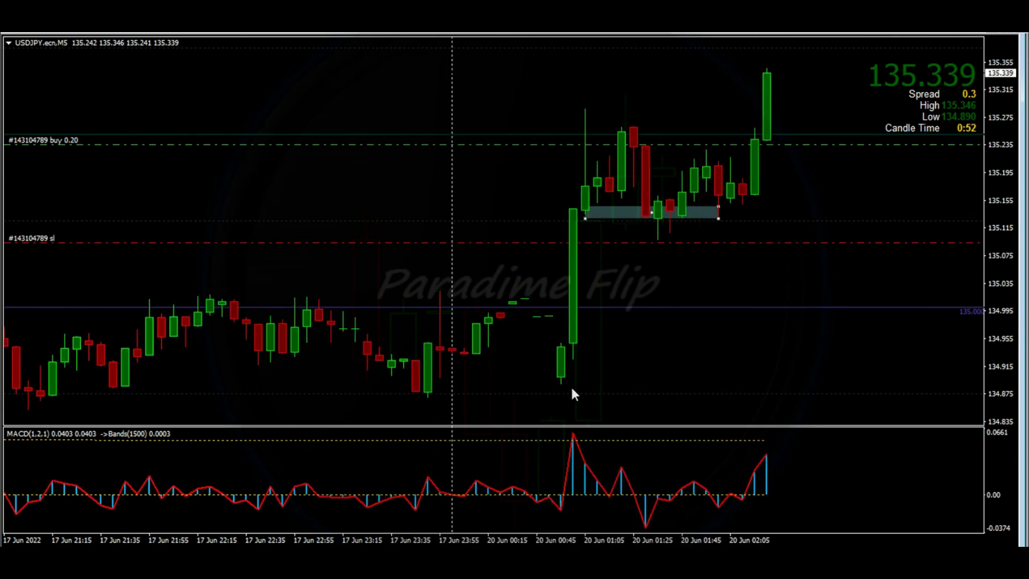
left_click_drag(1004, 134, 1003, 238)
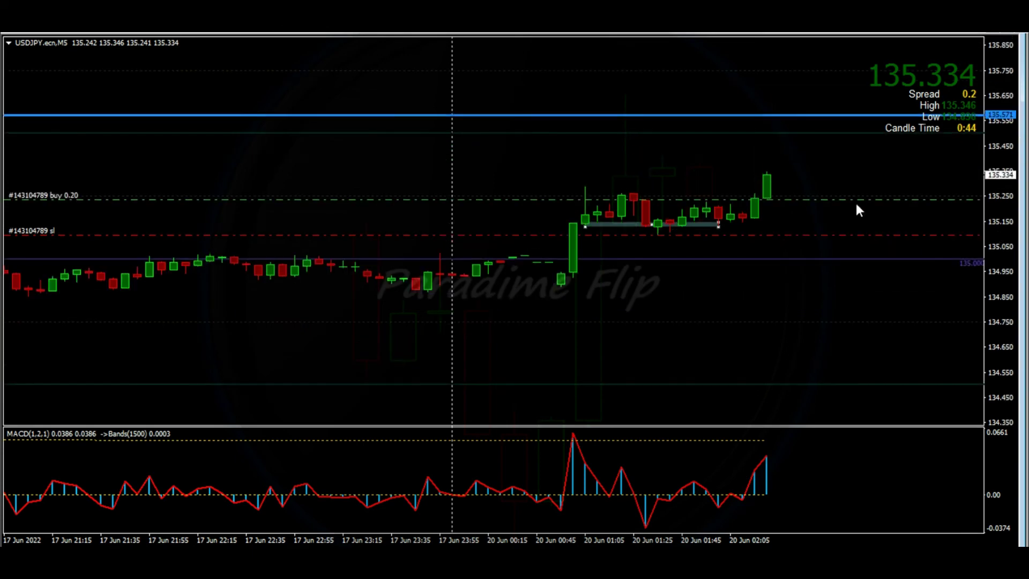
left_click_drag(1009, 72, 1007, 111)
left_click_drag(848, 210, 829, 43)
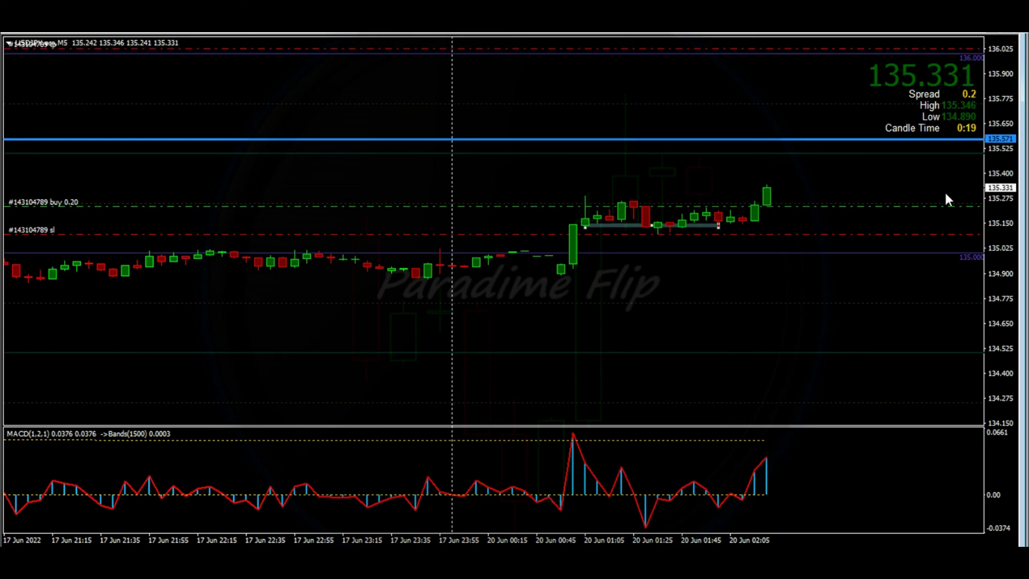
left_click_drag(1009, 351, 992, 390)
left_click_drag(998, 241, 995, 297)
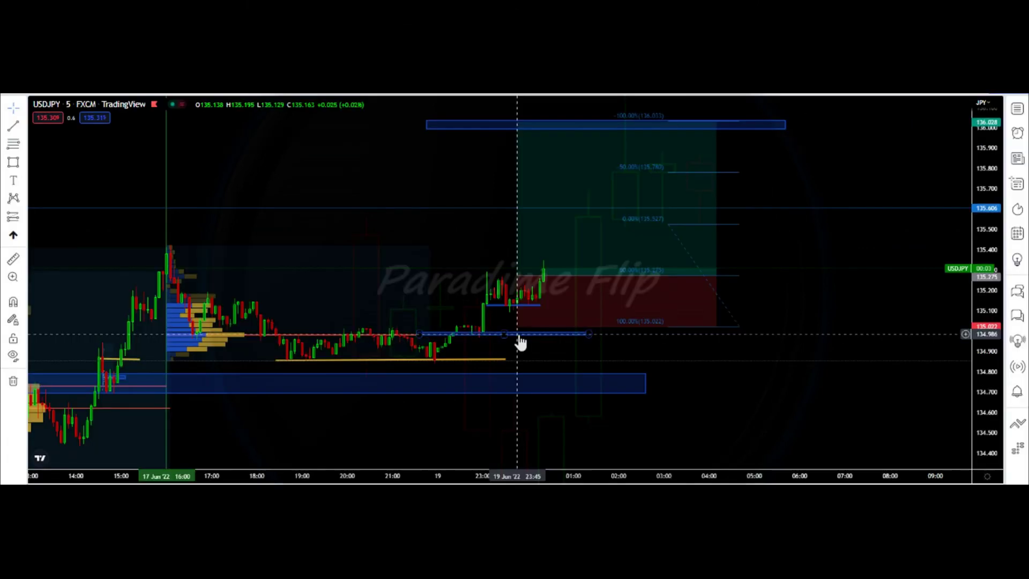
- In TradingView, raise the long position's stop to 135.095, just below the lows of the latest consolidation
left_click_drag(517, 340, 519, 313)
left_click(524, 327)
left_click_drag(989, 366, 989, 323)
left_click_drag(846, 280, 879, 313)
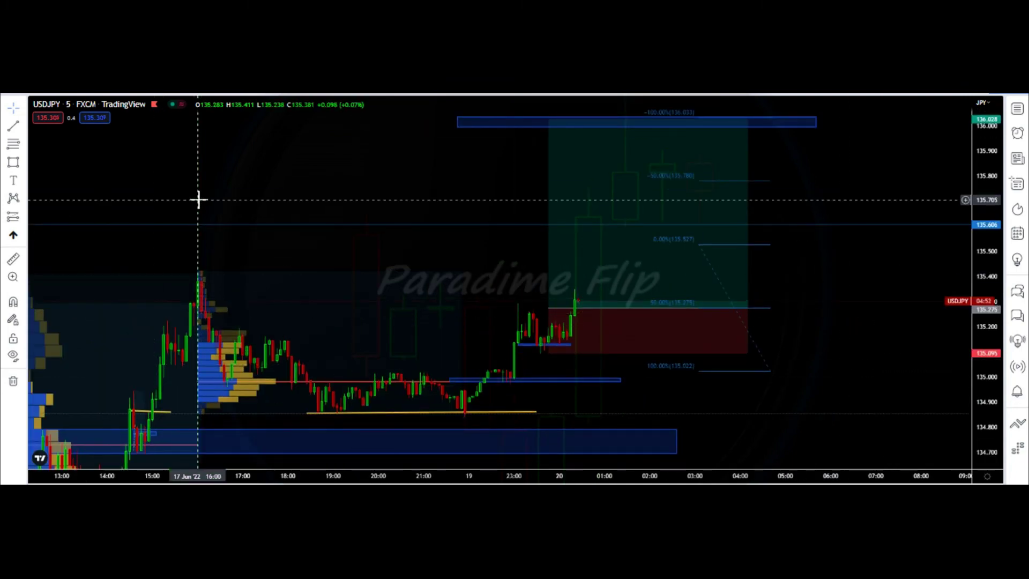
- Draw a level yellow trend line from the 16:00 peak at about 135.42 to about 04:50 on 20 June
left_click(13, 125)
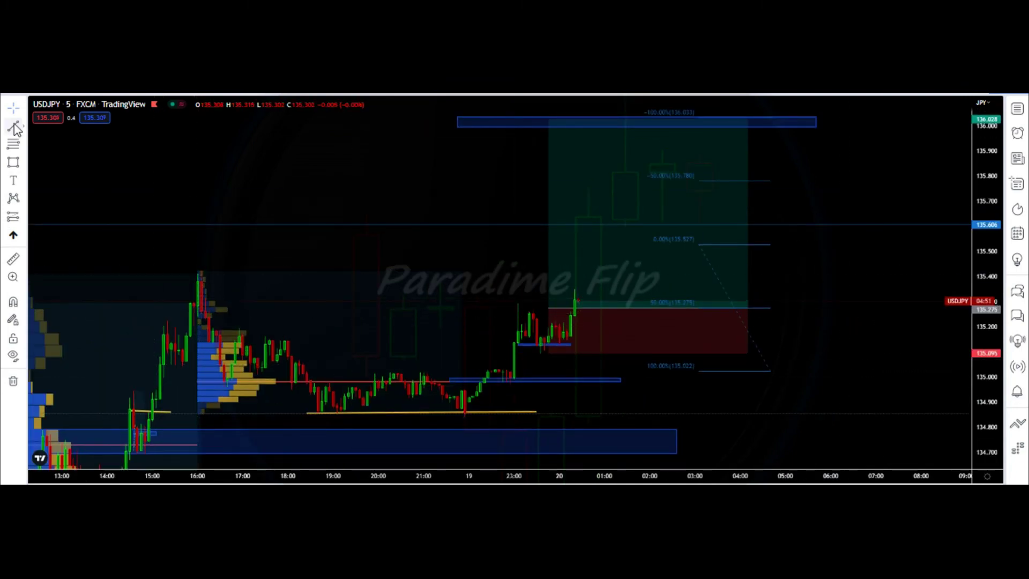
left_click(198, 271)
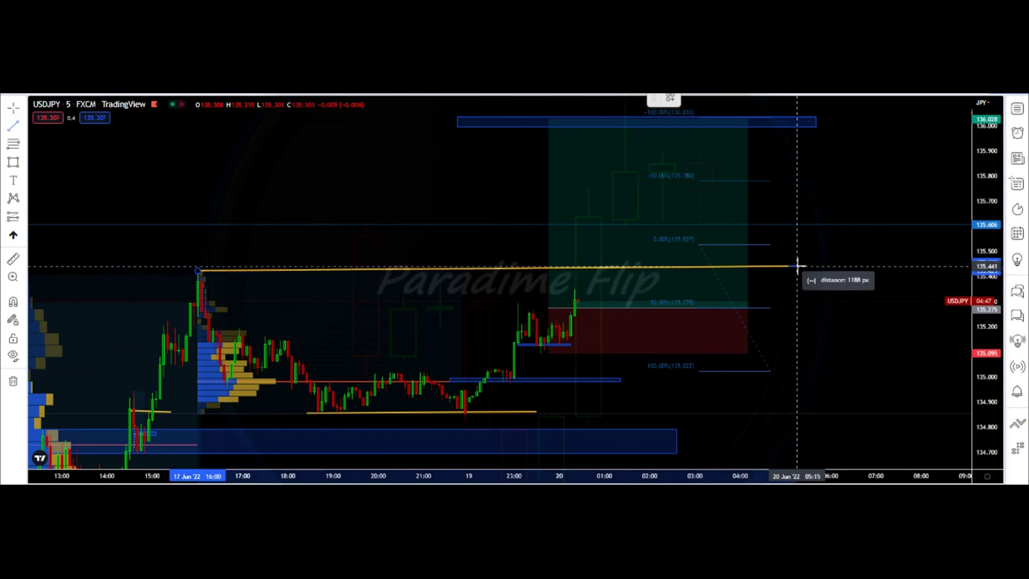
left_click(797, 267)
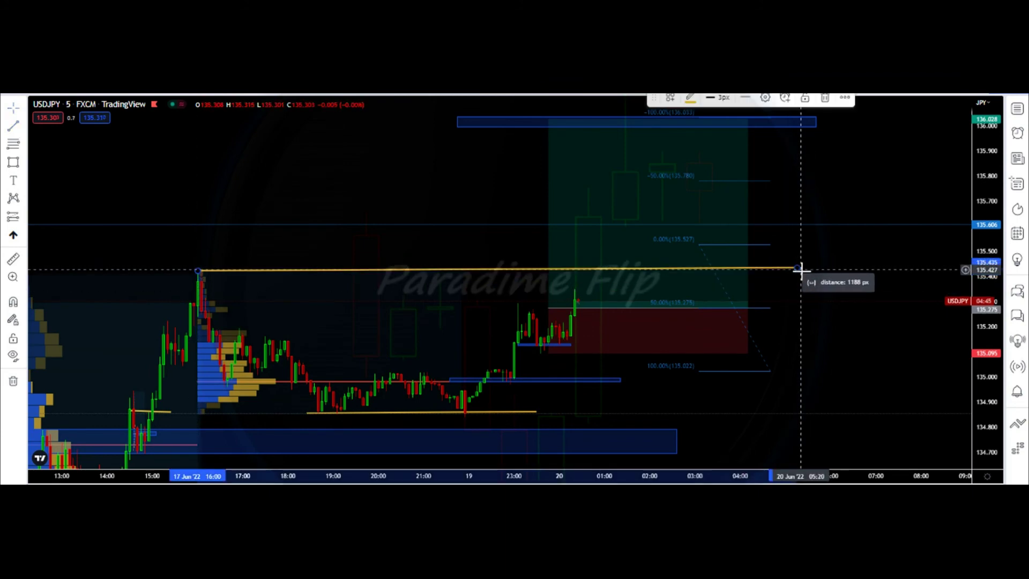
left_click_drag(799, 268, 777, 270)
left_click(816, 230)
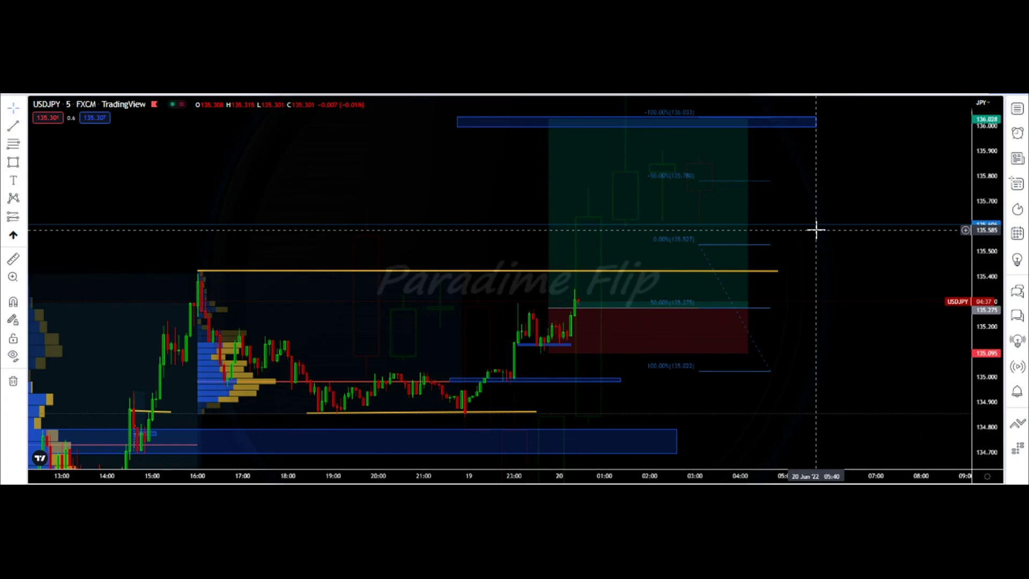
- Raise the long position's stop to 135.274, just under its entry price
left_click_drag(986, 402, 986, 383)
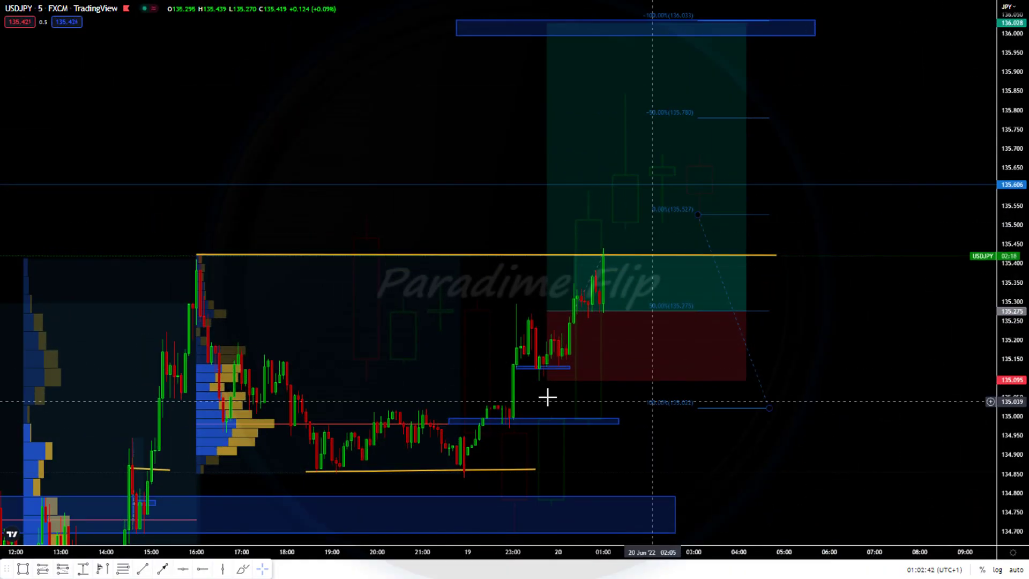
left_click_drag(547, 379, 557, 315)
left_click(920, 366)
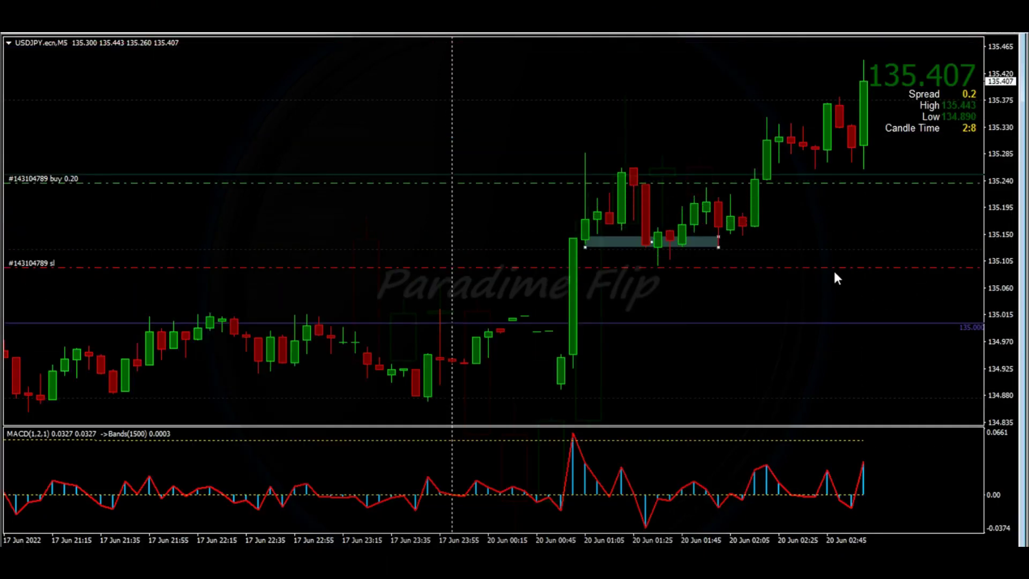
- In MetaTrader, move the buy order's stop loss up to about 135.24, just above its entry
left_click_drag(833, 267, 758, 182)
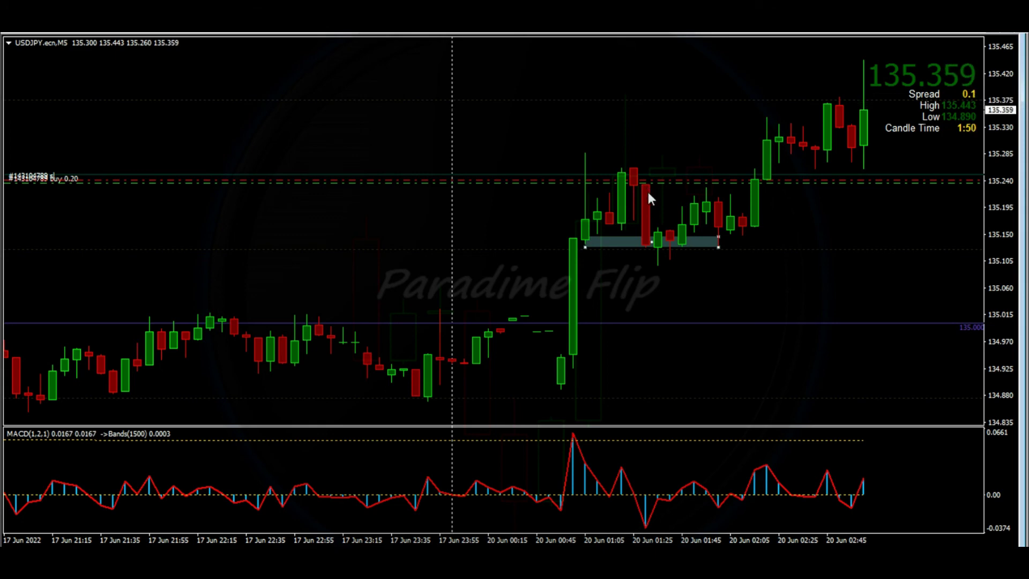
left_click_drag(993, 171, 991, 34)
left_click_drag(998, 82, 1018, 264)
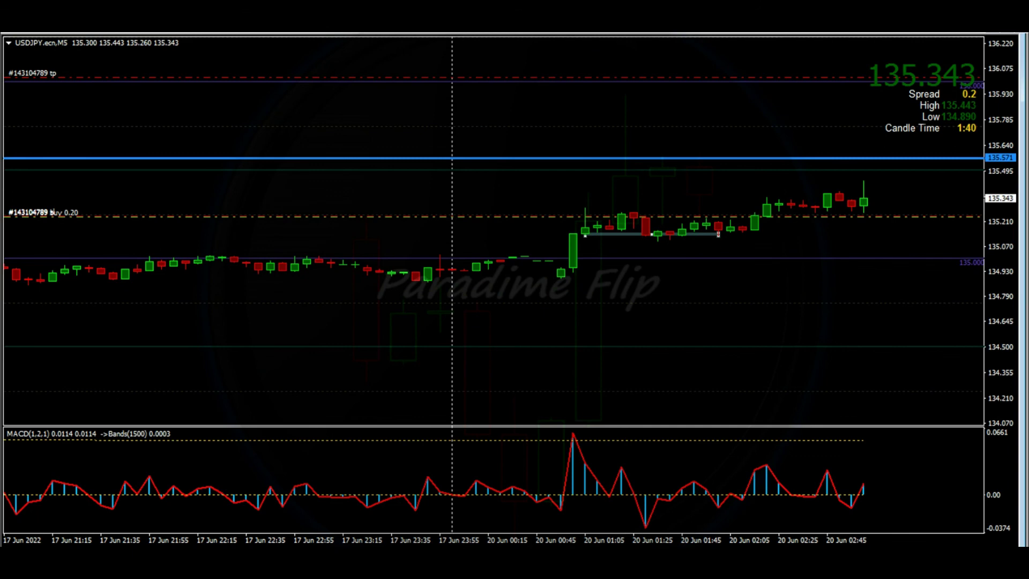
left_click_drag(402, 542, 420, 530)
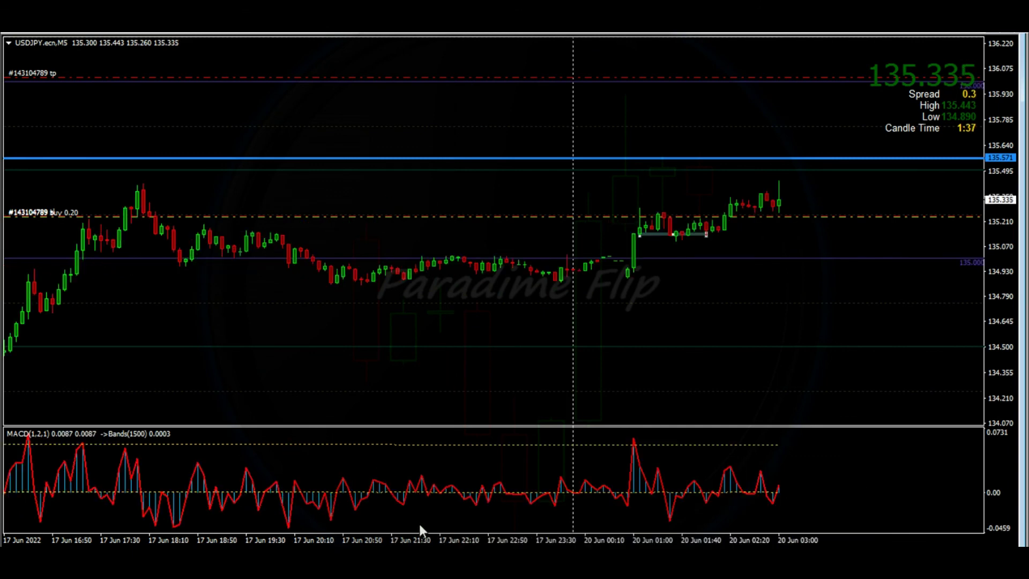
- Place a horizontal line at 135.419, level with the 17 June peak
left_click(94, 34)
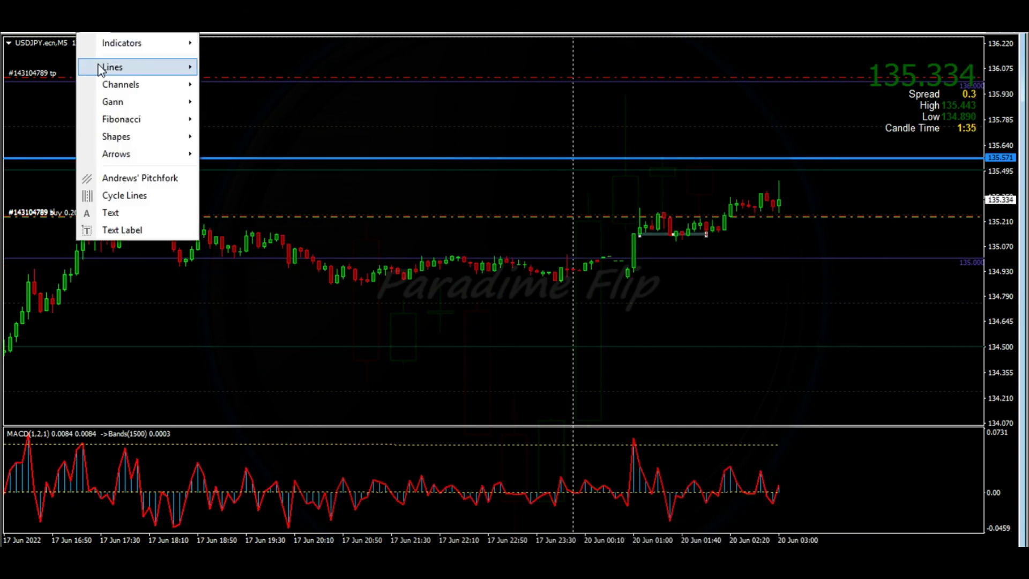
mouse_move(116, 42)
mouse_move(137, 145)
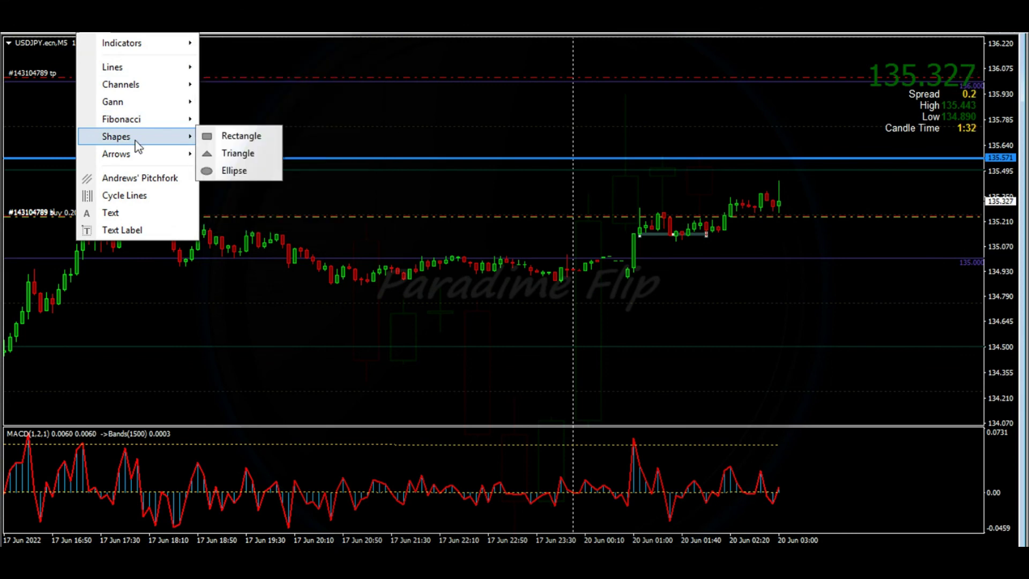
mouse_move(166, 69)
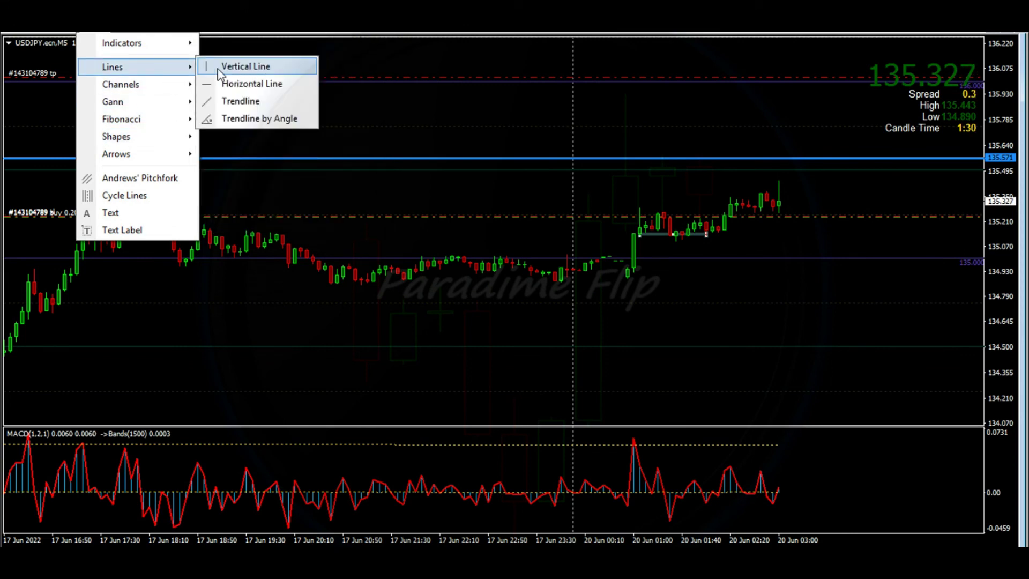
left_click(225, 84)
left_click(153, 184)
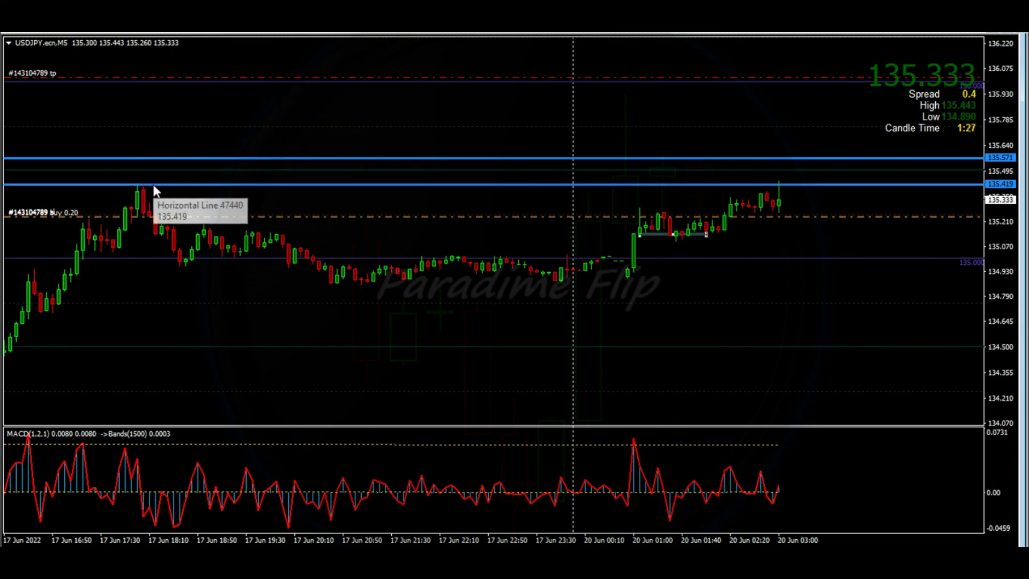
- Set the new horizontal line at the 17 June peak to the thinnest line width
right_click(153, 184)
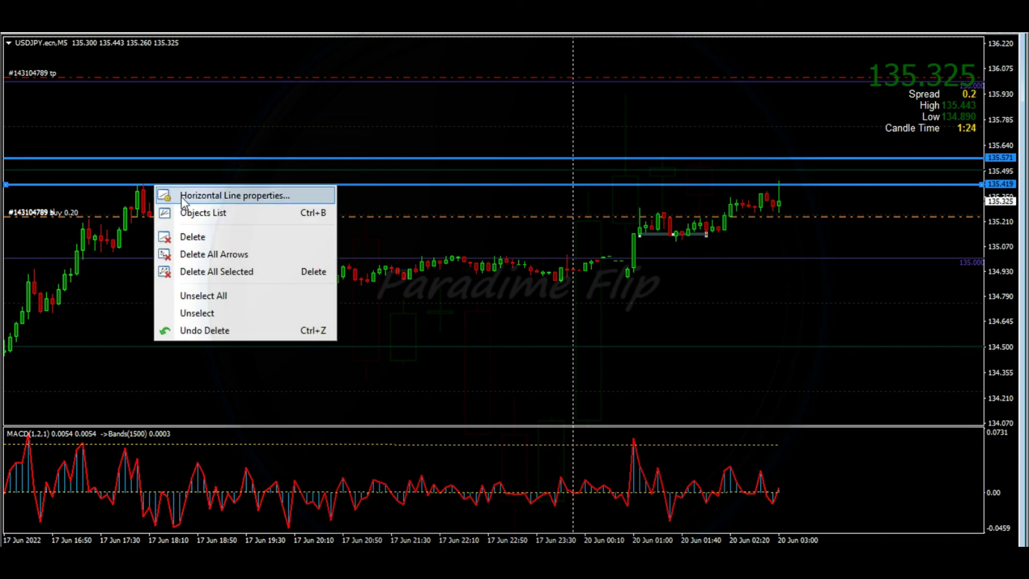
left_click(177, 194)
left_click(377, 221)
left_click(657, 292)
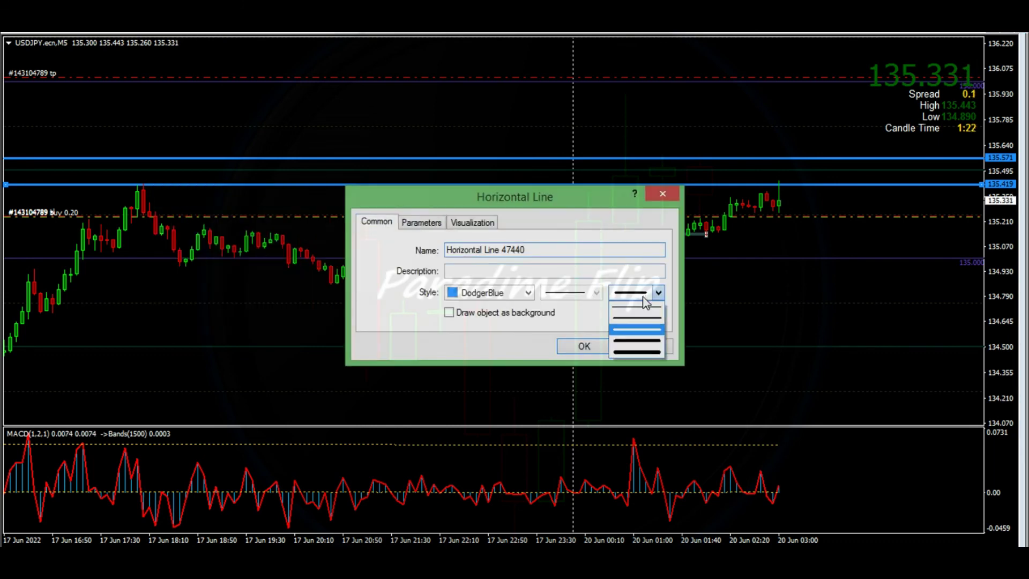
left_click(637, 308)
left_click(607, 346)
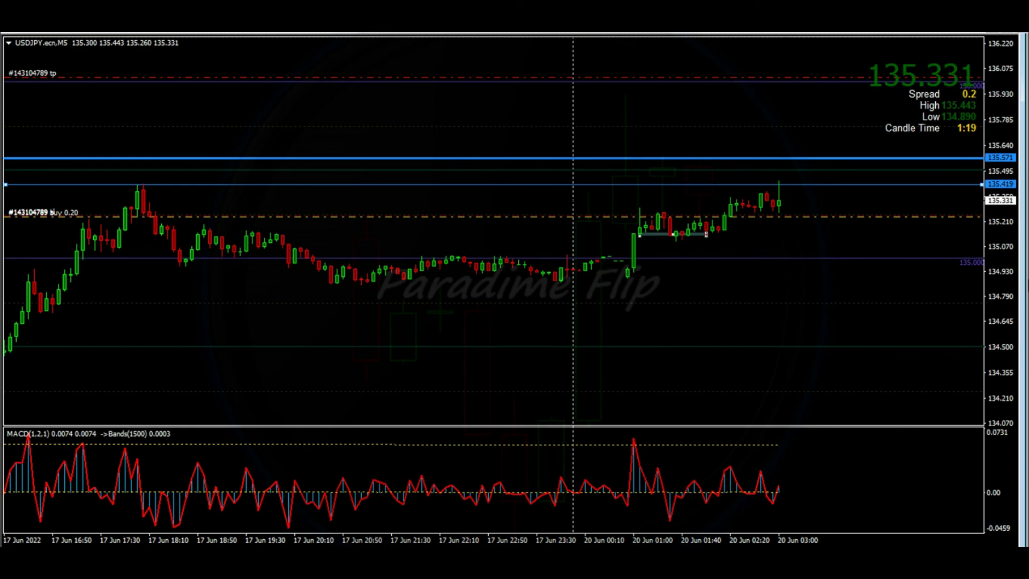
- Examine price around the peak level and the long trade's entry, stop and target, first in MetaTrader and also in TradingView
double_click(993, 232)
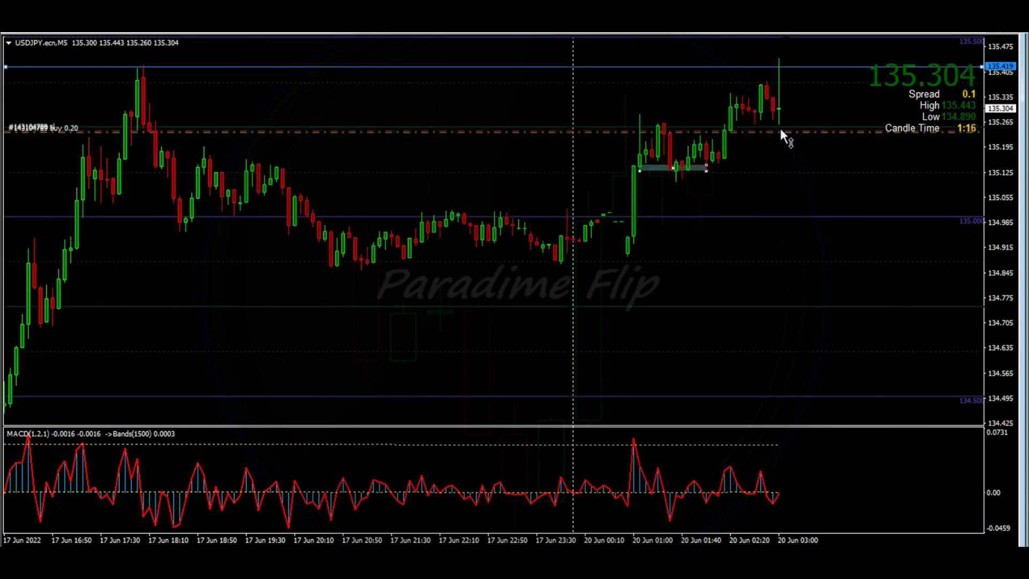
left_click_drag(1002, 113, 1000, 170)
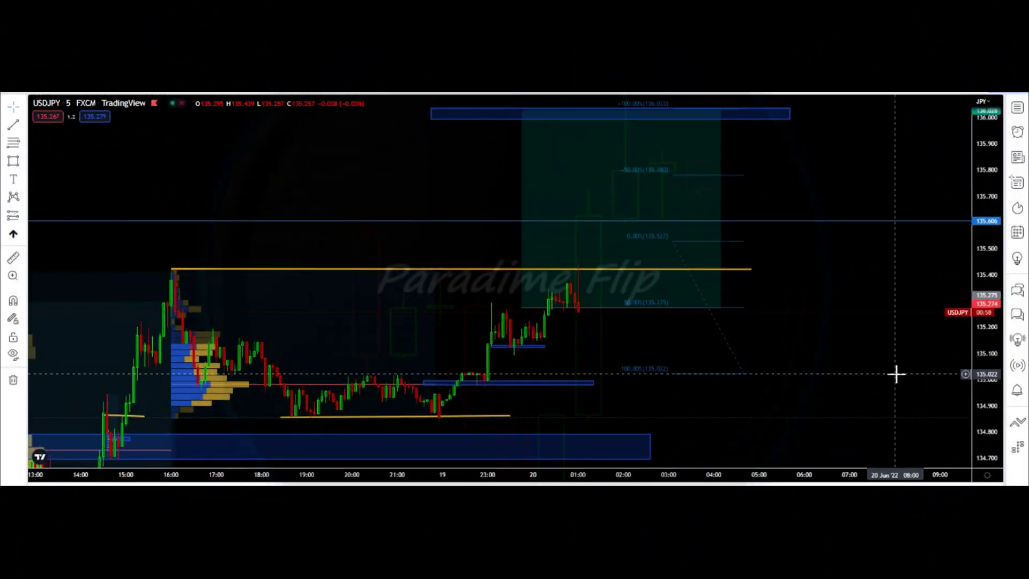
left_click_drag(673, 475, 604, 477)
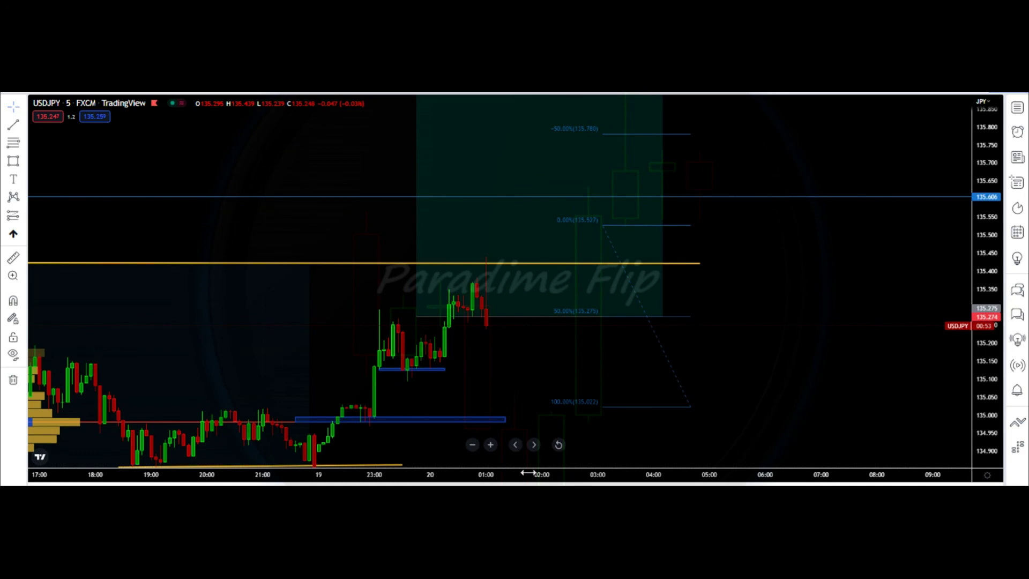
left_click_drag(528, 474, 699, 481)
left_click_drag(988, 369, 998, 340)
left_click_drag(984, 261, 986, 271)
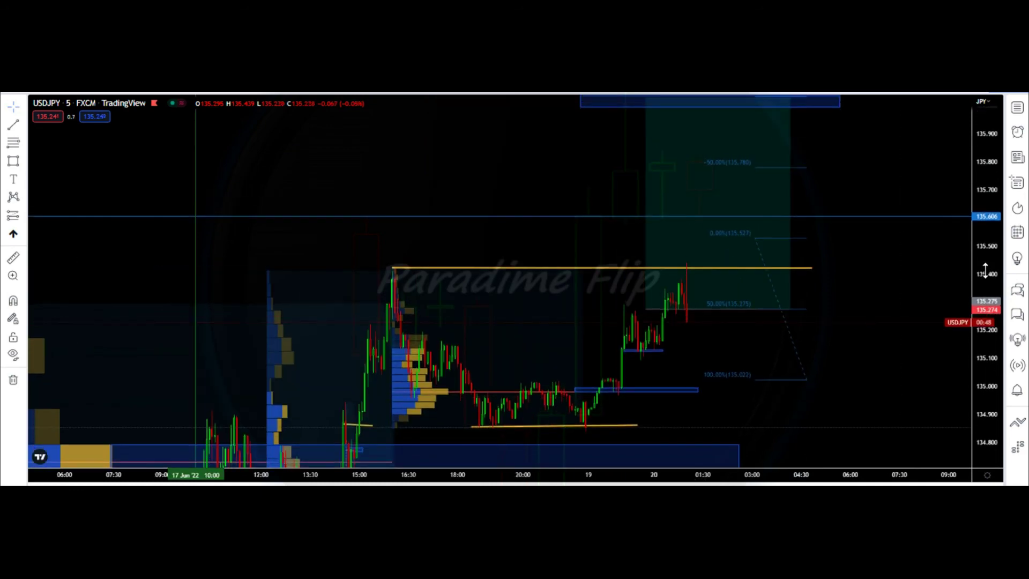
left_click_drag(985, 272, 985, 300)
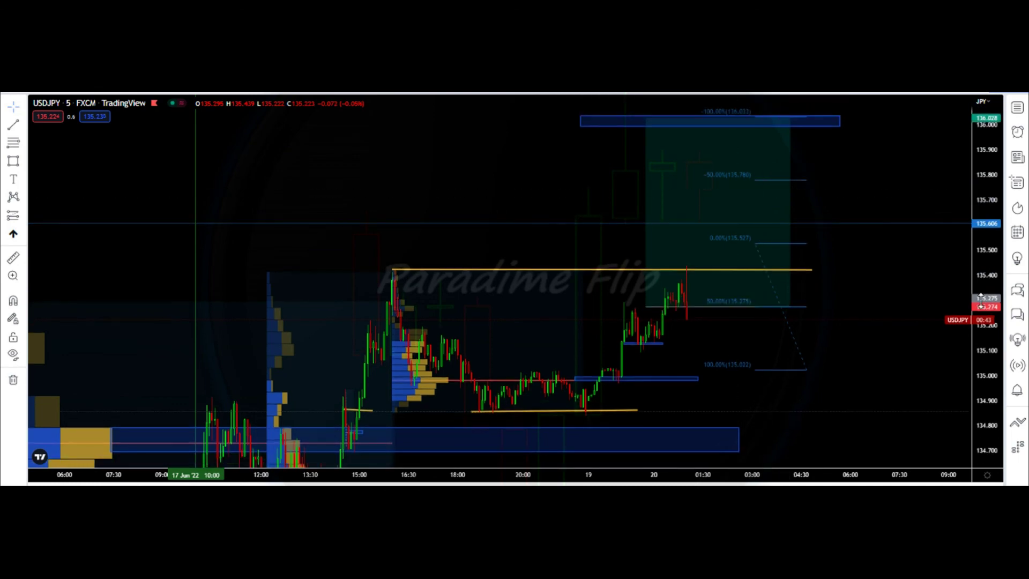
left_click_drag(983, 294, 983, 289)
left_click(711, 120)
left_click_drag(997, 250, 997, 257)
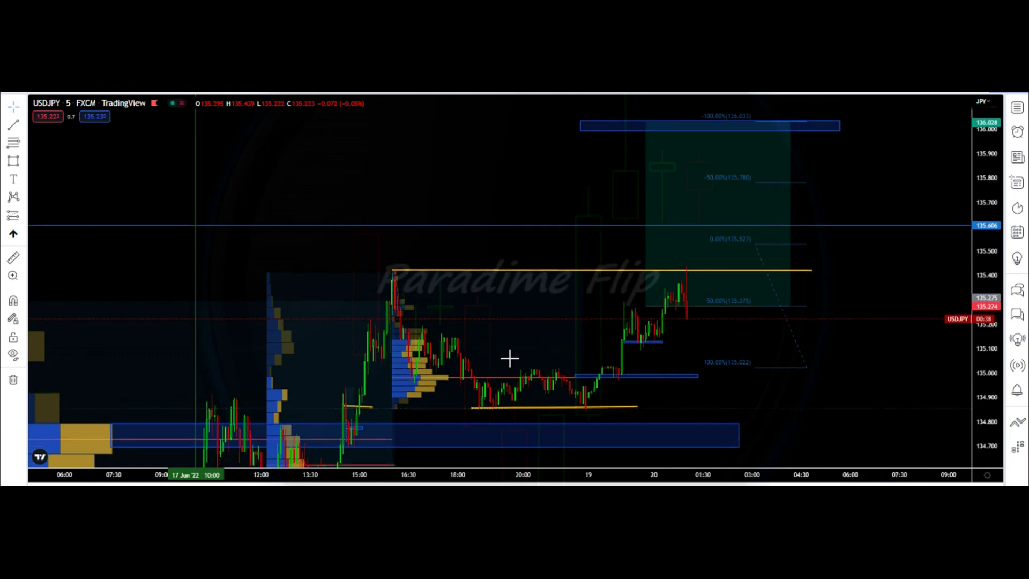
left_click(684, 269)
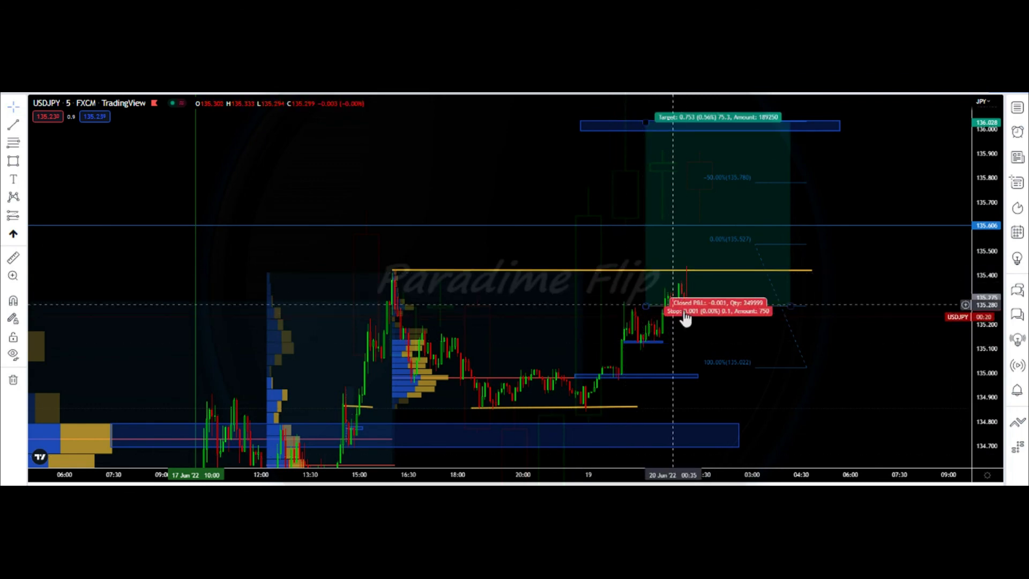
- Examine the full-screen USDJPY chart, comparing the 17 June peak and the long trade's entry with the 136.028 target zone
left_click(961, 92)
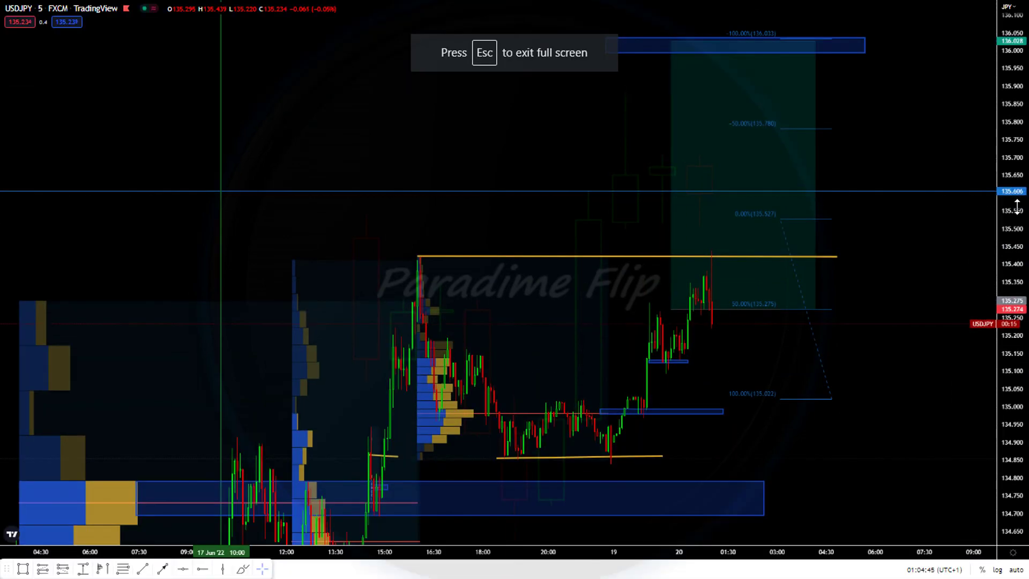
left_click_drag(1014, 199, 1022, 254)
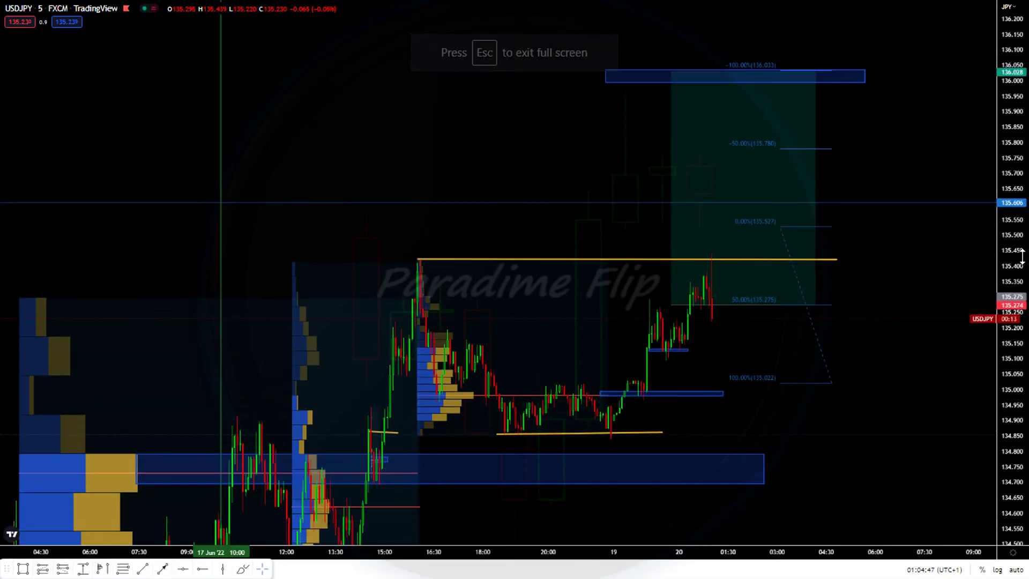
left_click_drag(1017, 228, 1017, 286)
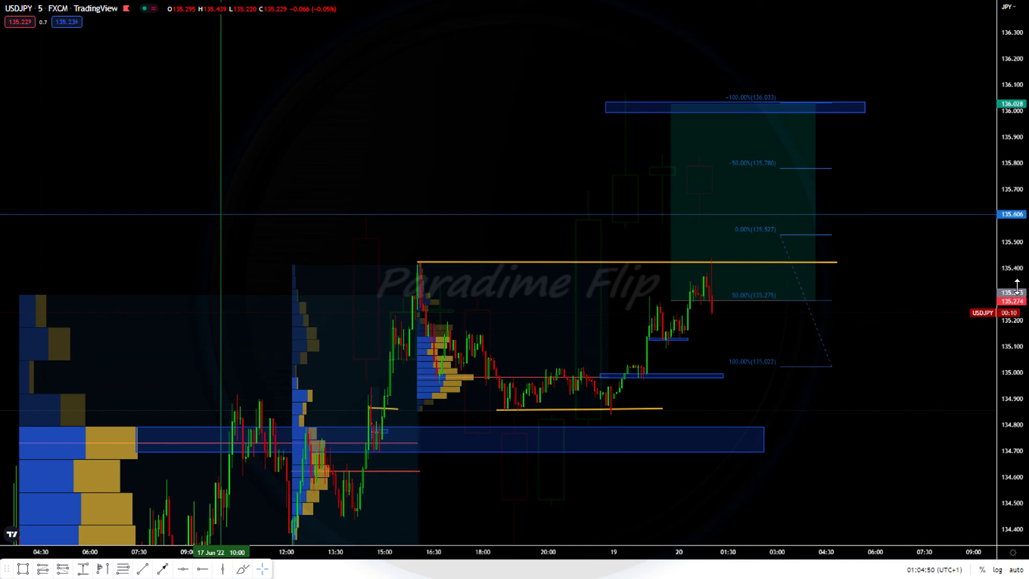
left_click_drag(916, 417, 914, 315)
left_click_drag(1019, 330, 1020, 348)
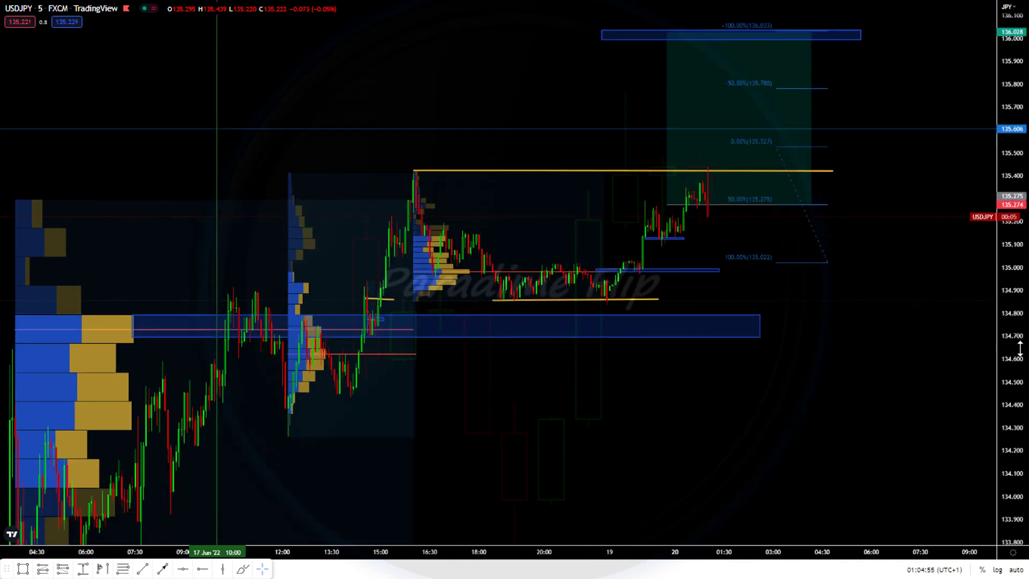
left_click_drag(1013, 287, 1013, 338)
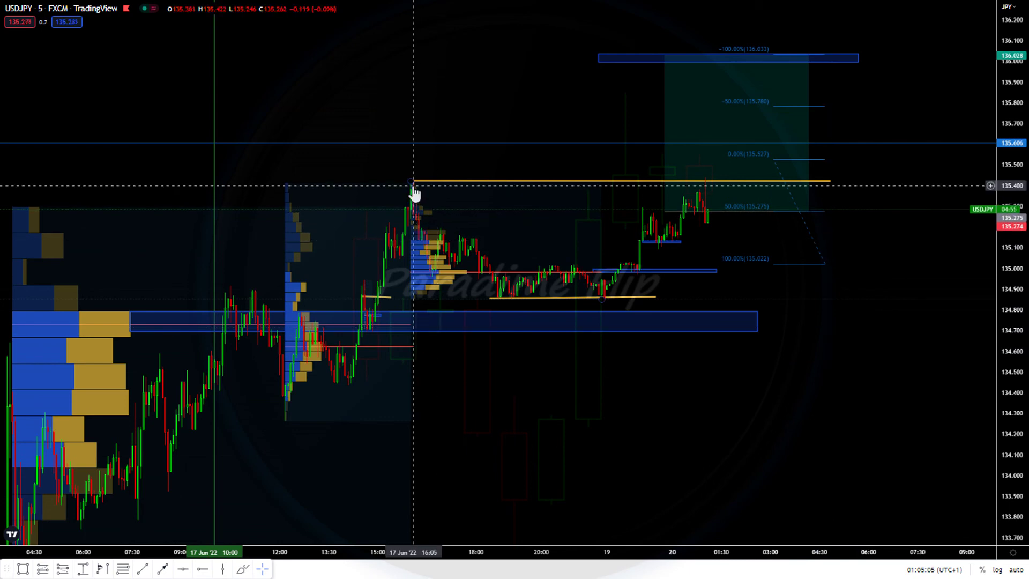
left_click_drag(1011, 294, 1012, 288)
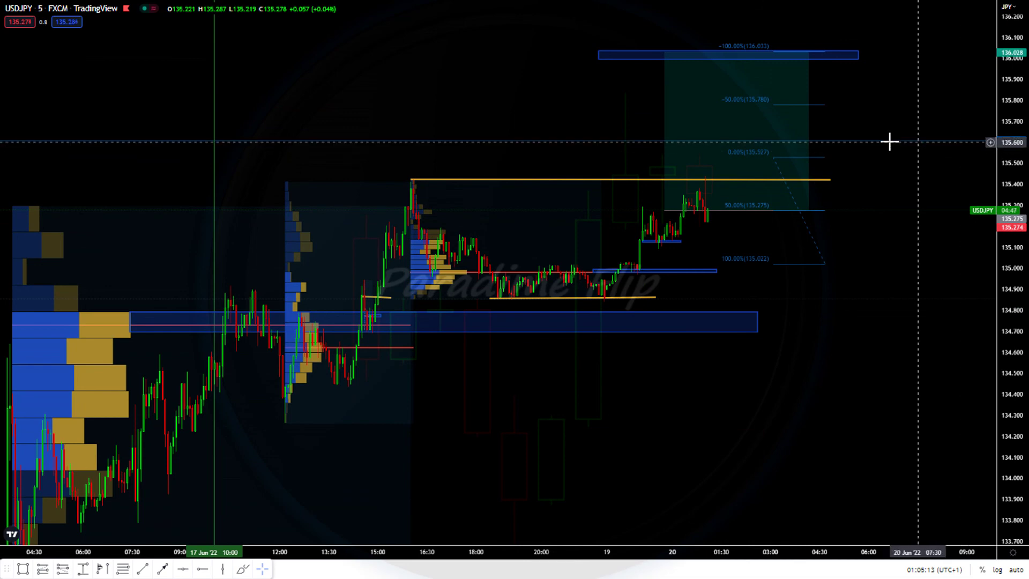
left_click_drag(1018, 161, 971, 147)
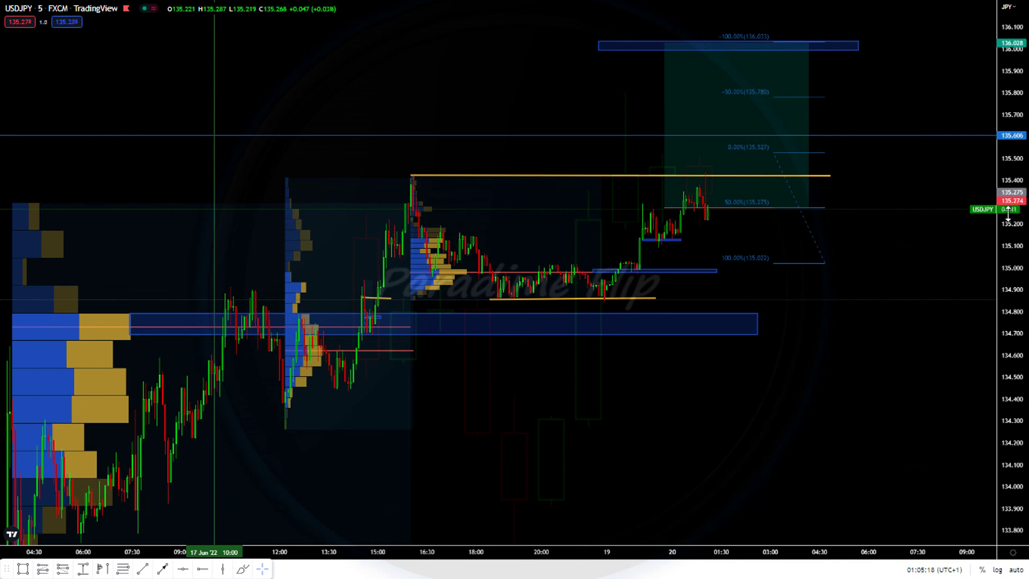
left_click_drag(1009, 213, 1008, 208)
- Extend the blue zone near 134.7 forward to about 09:50 on 20 June and shift it so its upper edge sits near 134.78
left_click(745, 316)
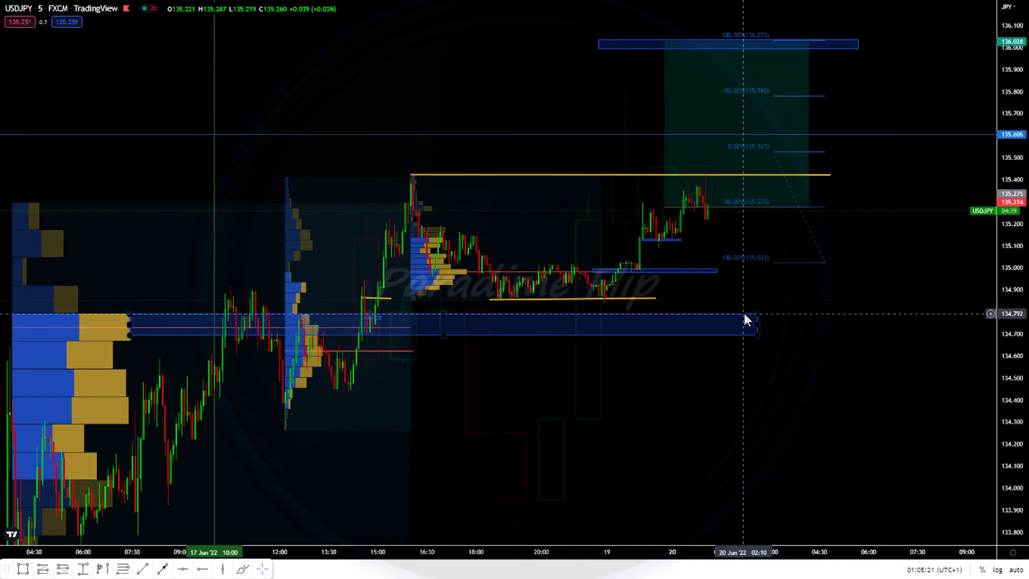
left_click_drag(756, 313, 995, 310)
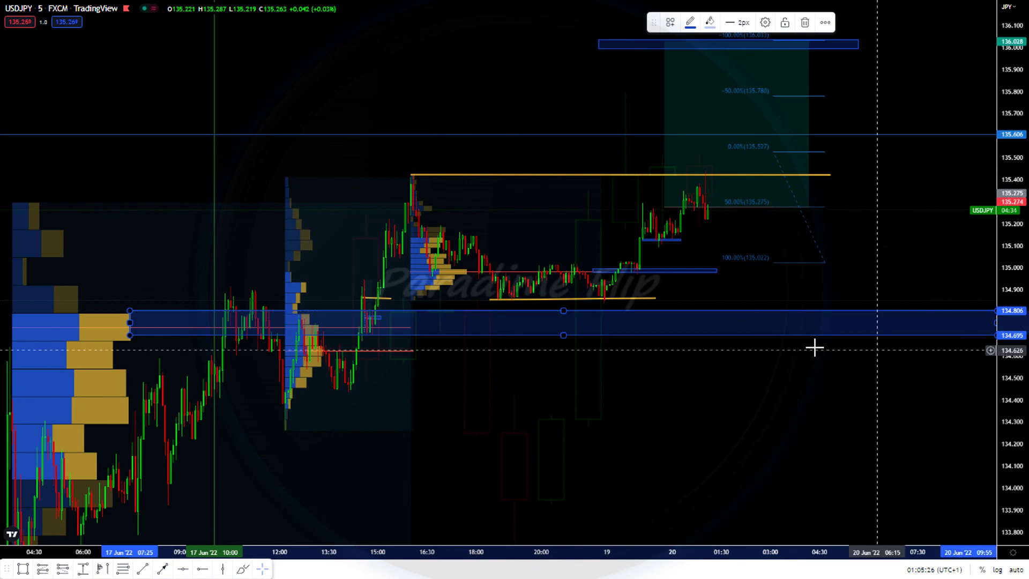
left_click_drag(811, 336, 809, 341)
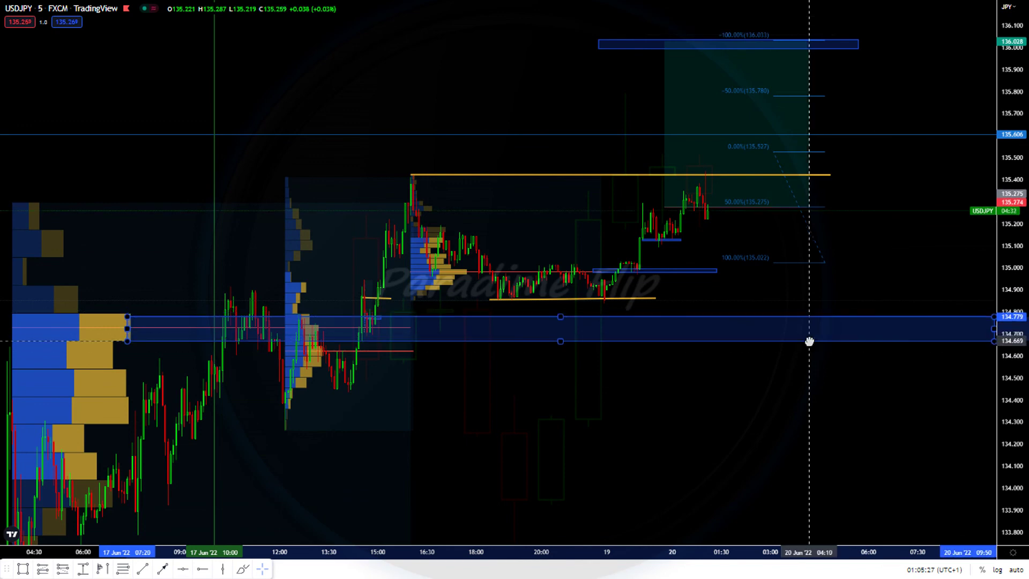
left_click(820, 390)
left_click_drag(1015, 257, 1019, 284)
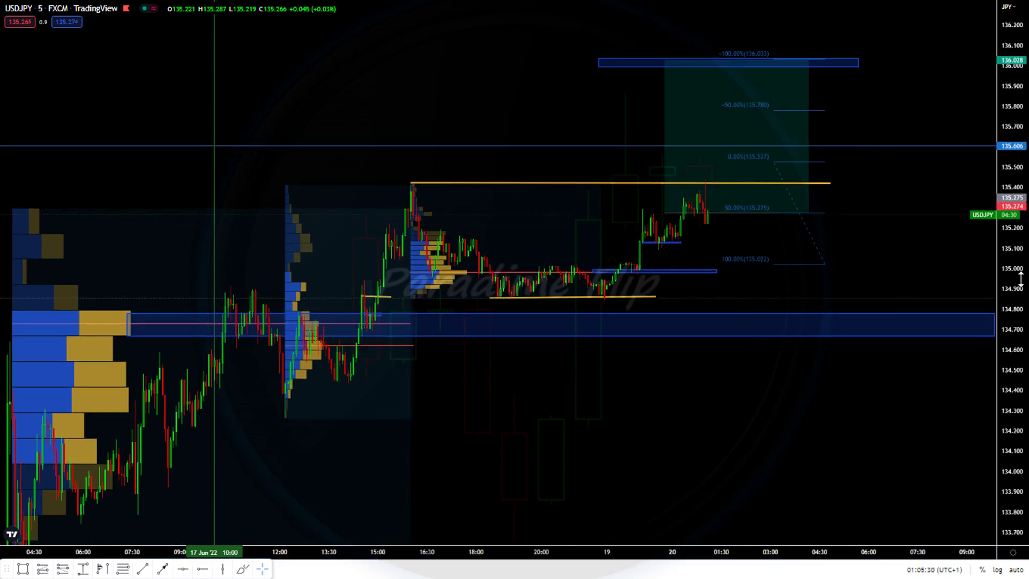
left_click(876, 339)
left_click_drag(874, 345, 874, 336)
left_click_drag(1023, 381, 1022, 374)
left_click(930, 182)
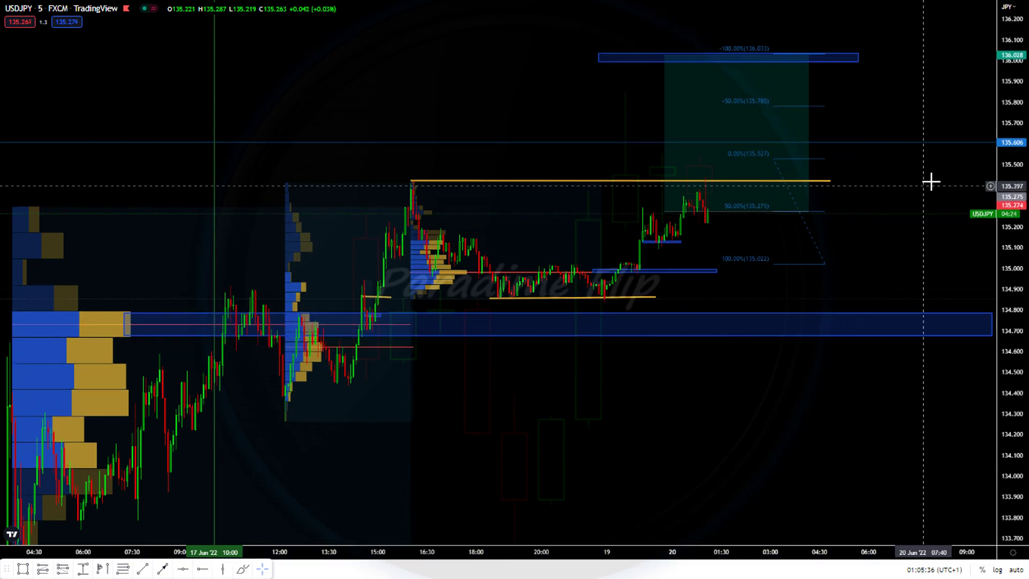
left_click_drag(937, 160, 884, 227)
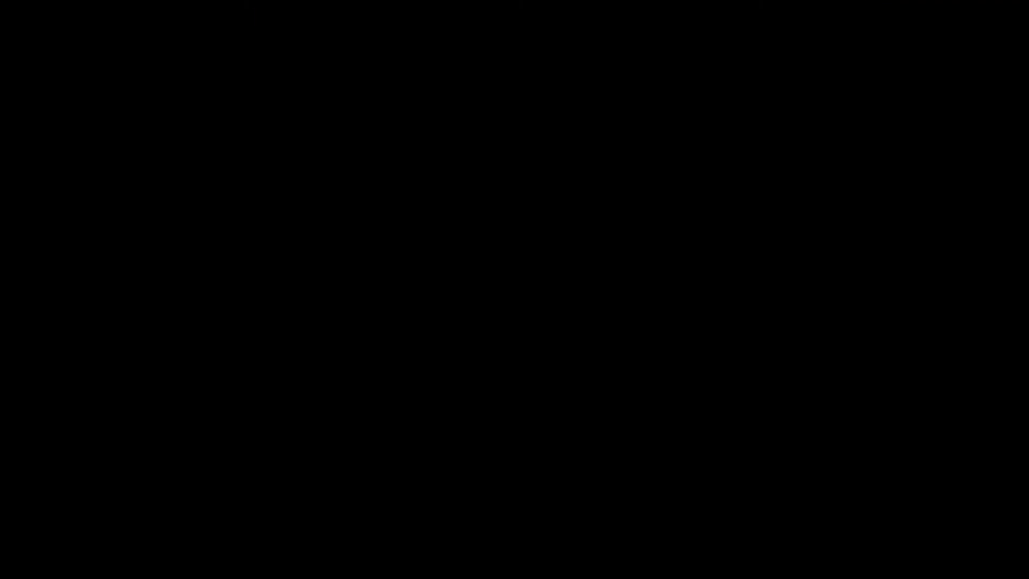